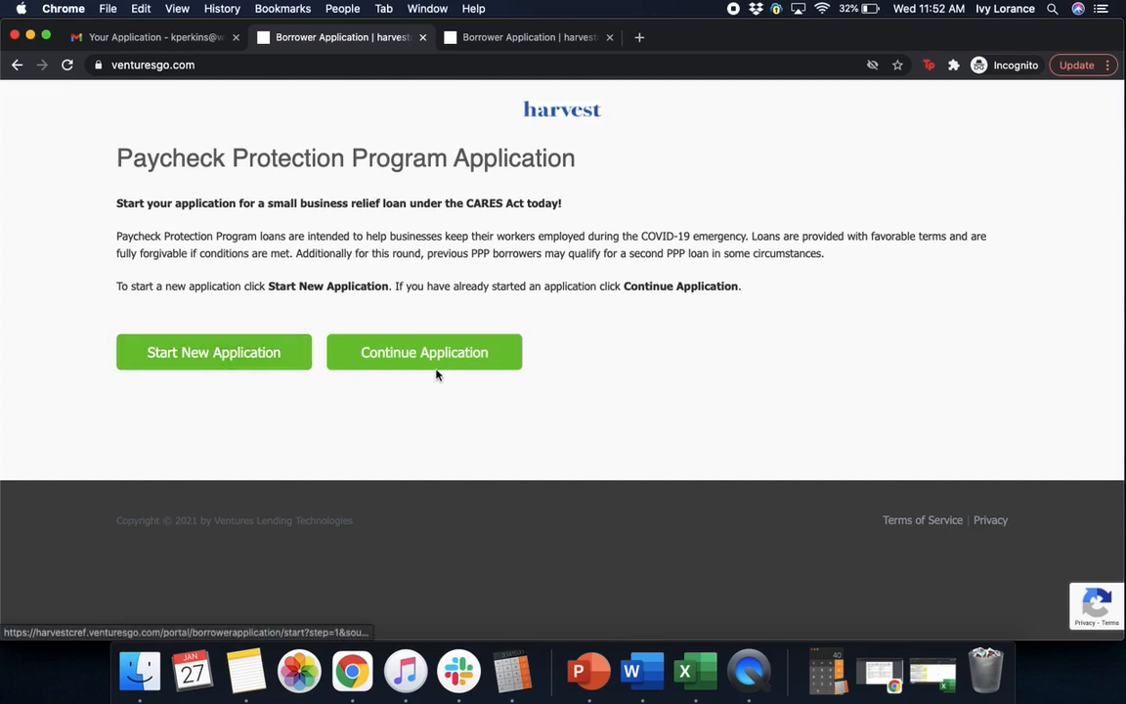
Start a new Paycheck Protection Program application from the Harvest landing page
left_click(284, 345)
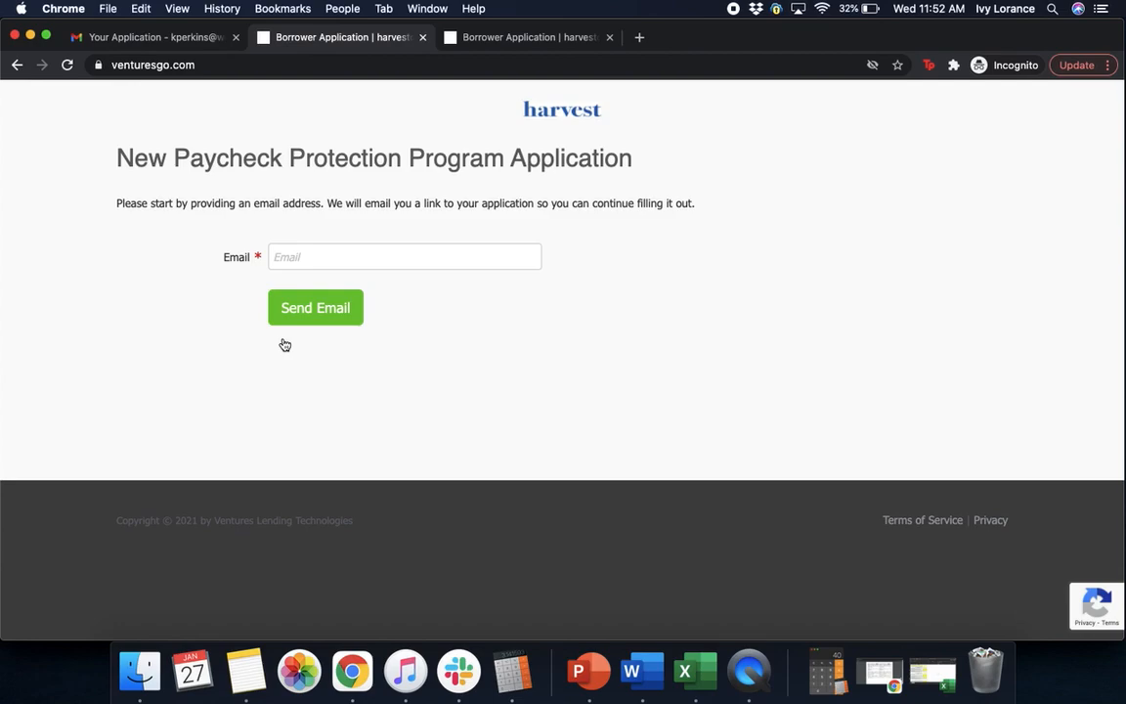
Email the application link, then switch to the Borrower Application tab to continue
left_click(325, 256)
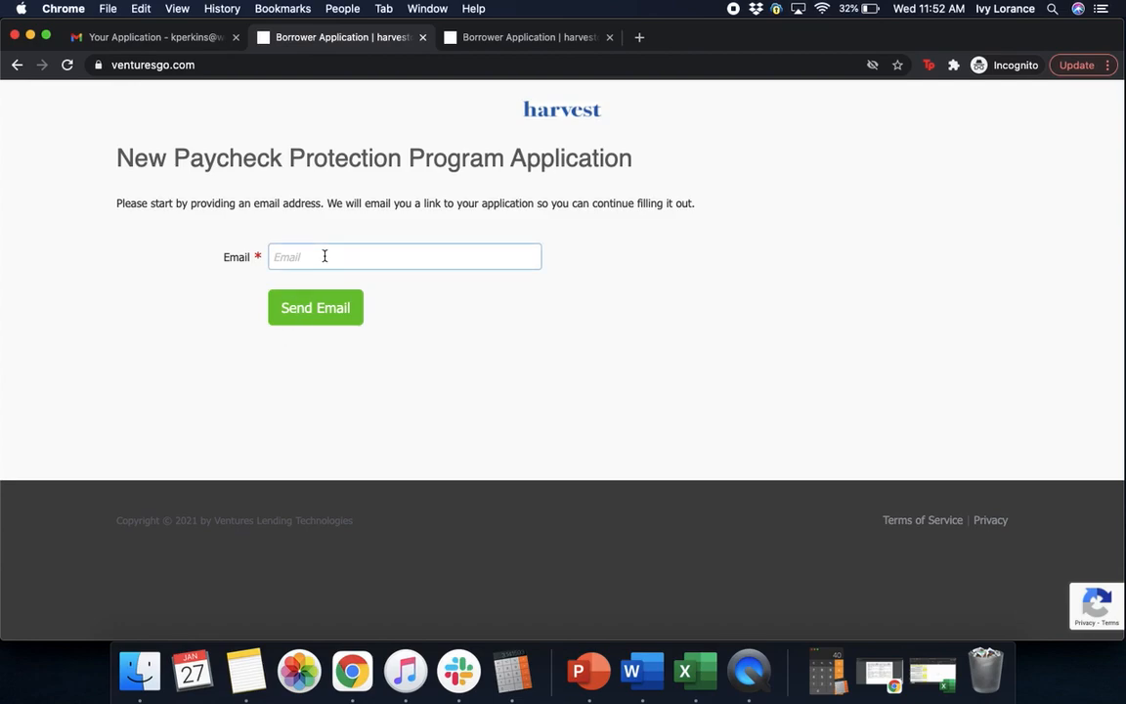
left_click(312, 315)
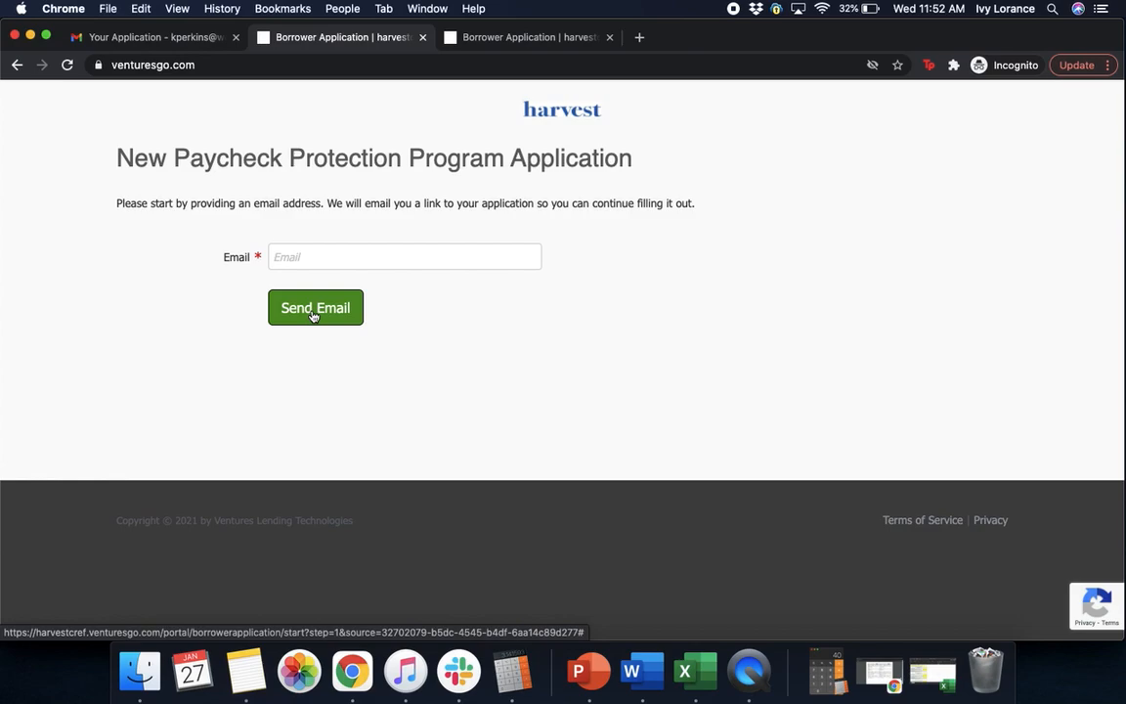
left_click(528, 43)
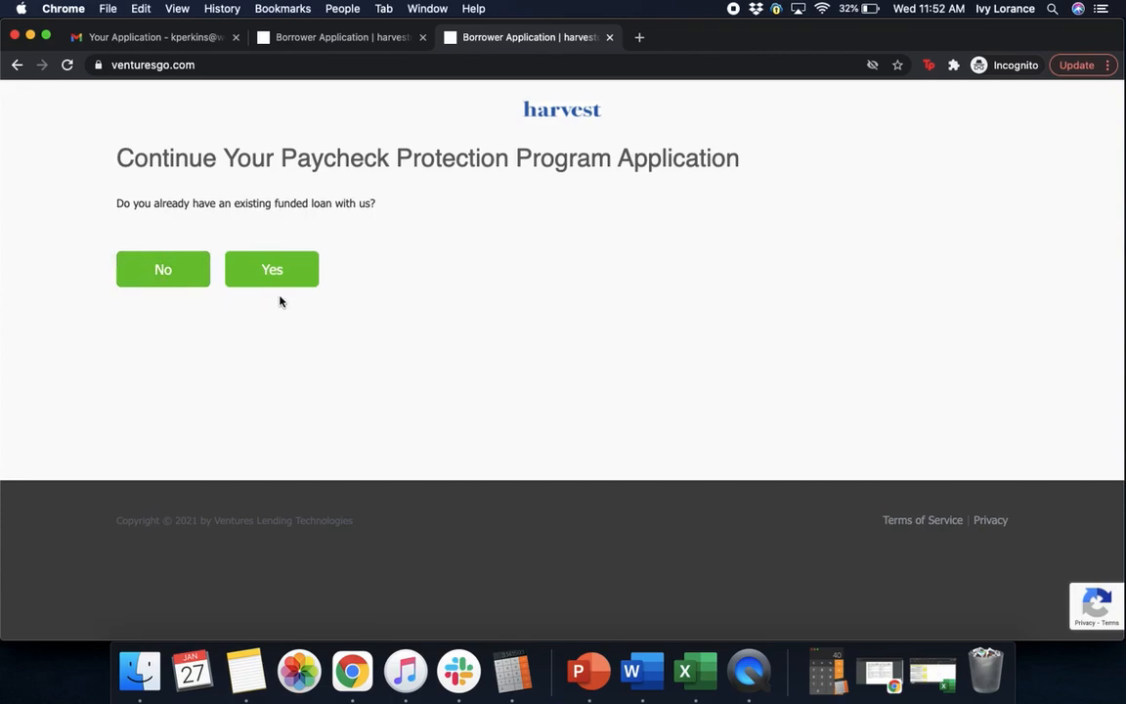
Answer No to having an existing funded loan, then enter the contact's first name, last name and phone number
left_click(173, 273)
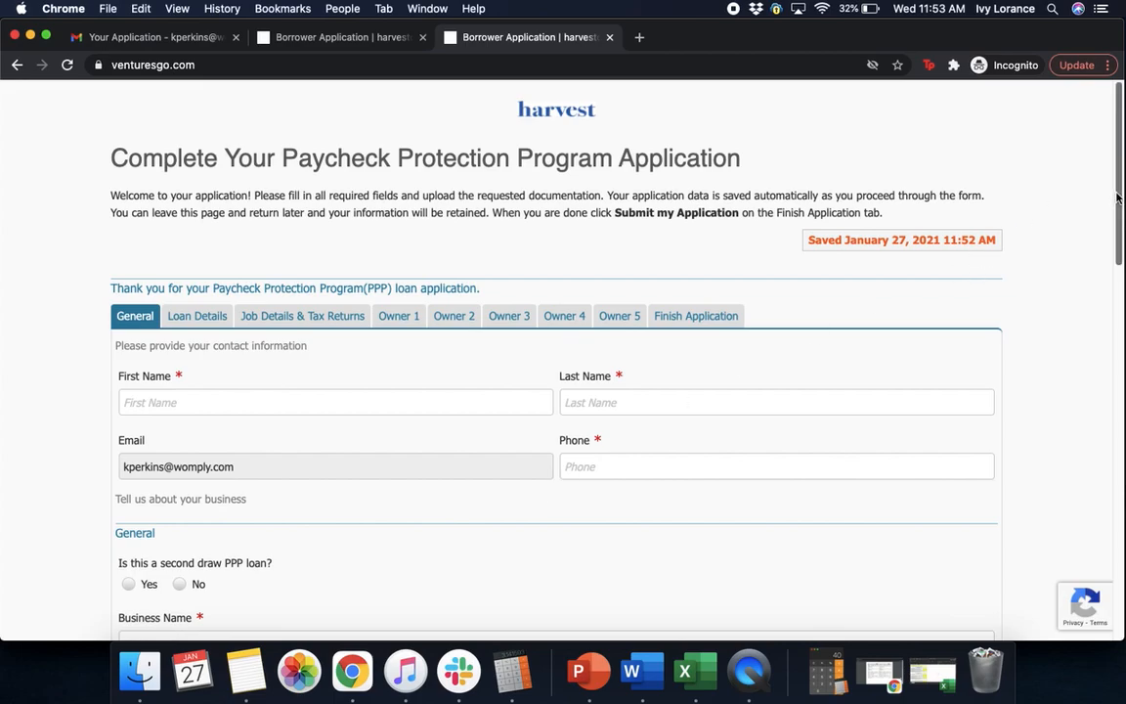
scroll(1101, 225, "down", 5)
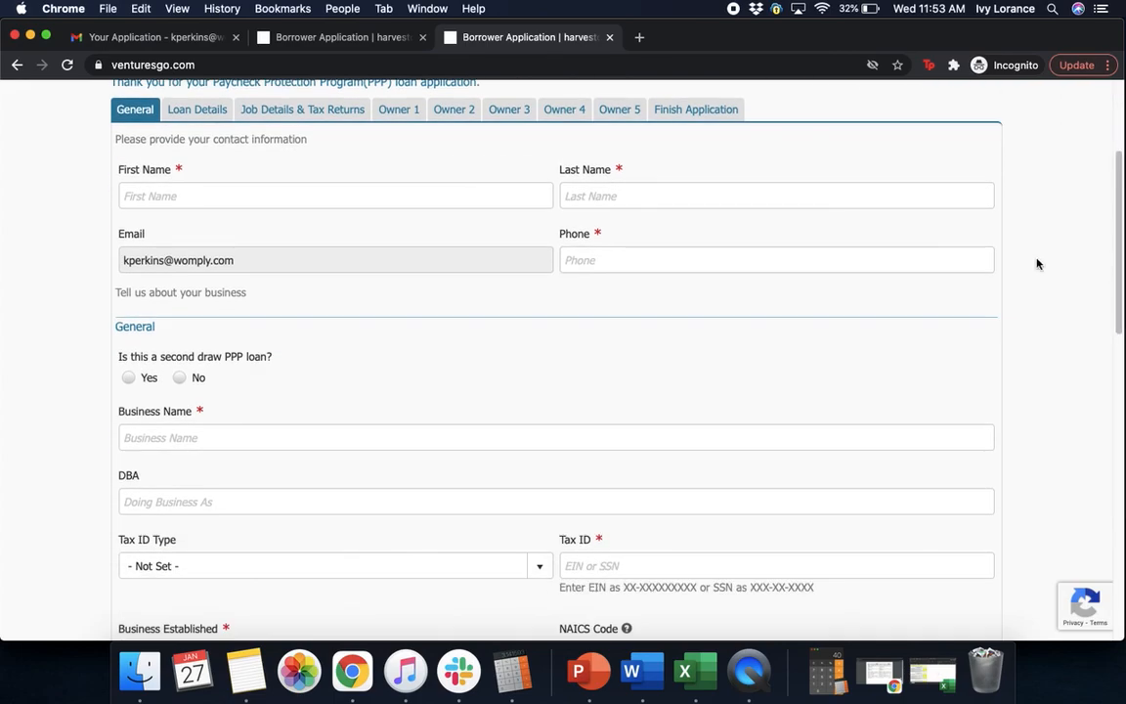
left_click(240, 197)
left_click(626, 194)
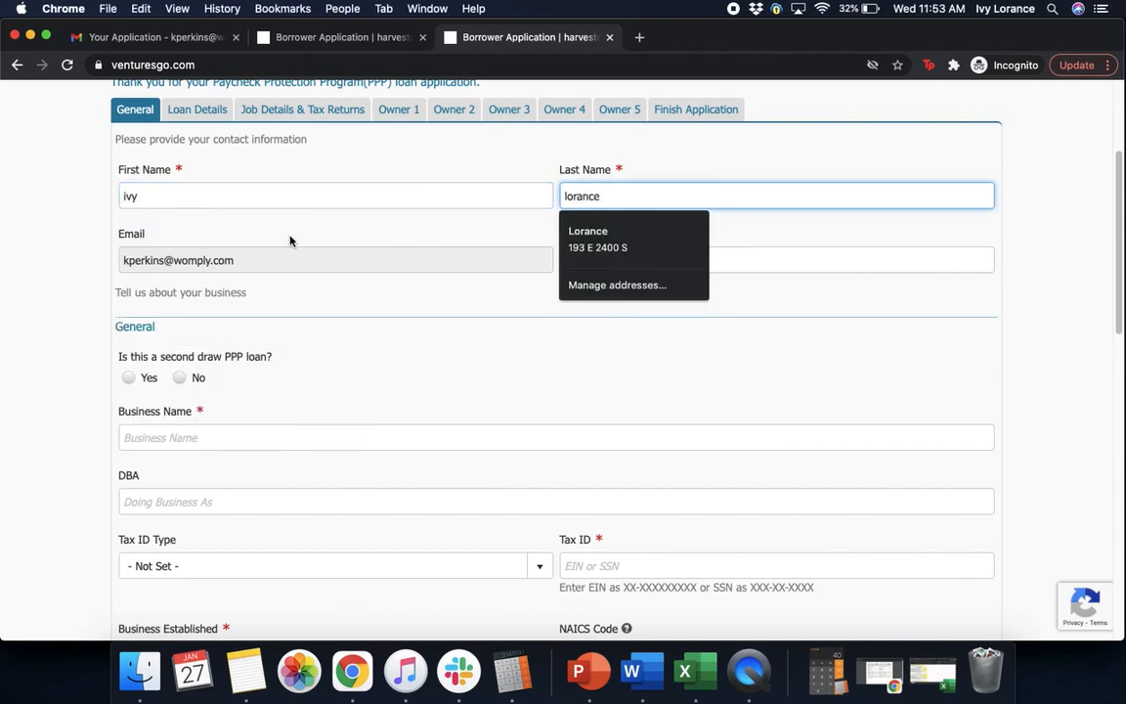
left_click(272, 262)
left_click(667, 262)
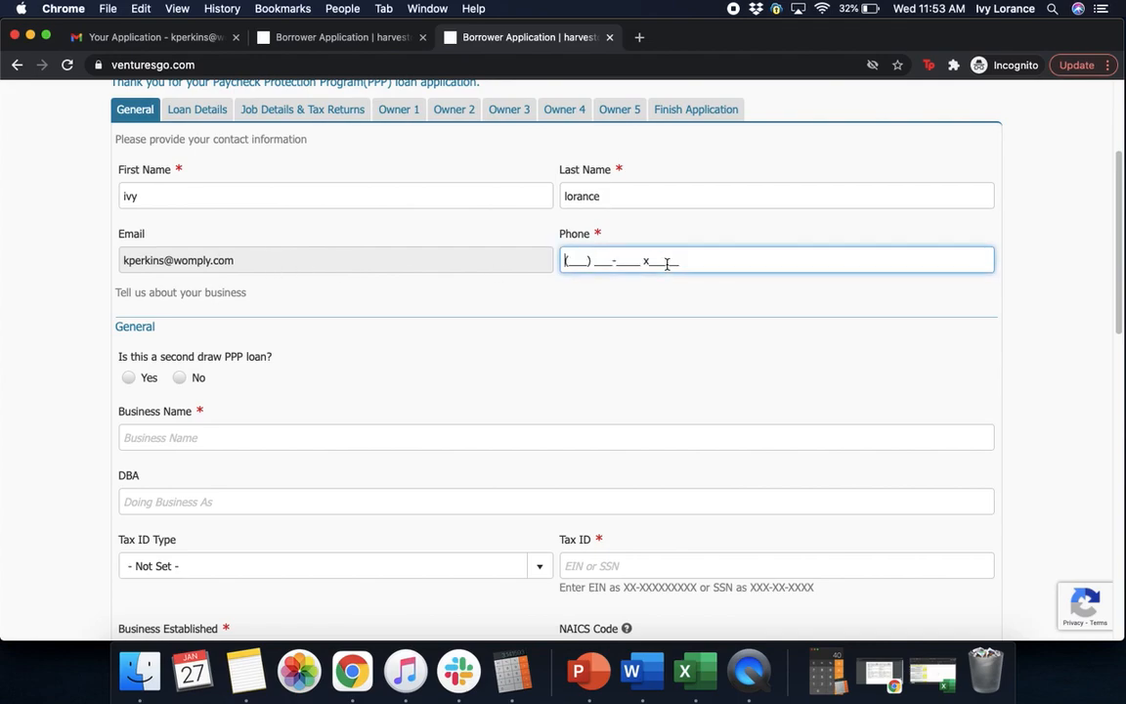
left_click(633, 313)
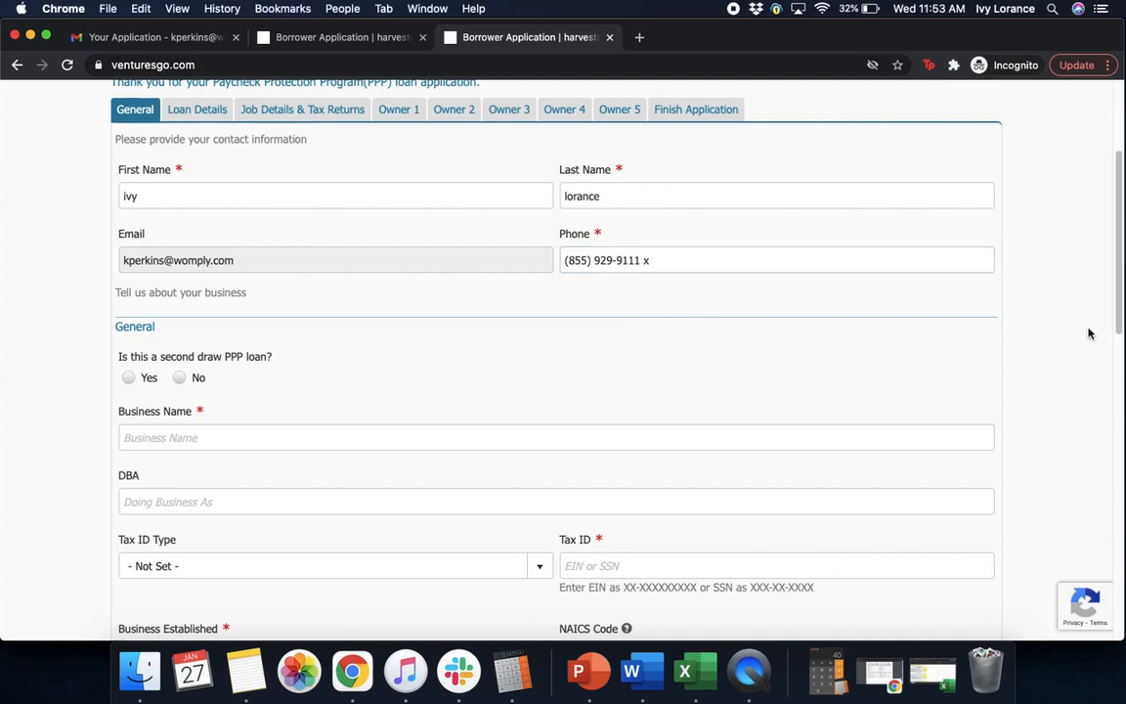
left_click_drag(1122, 274, 1119, 321)
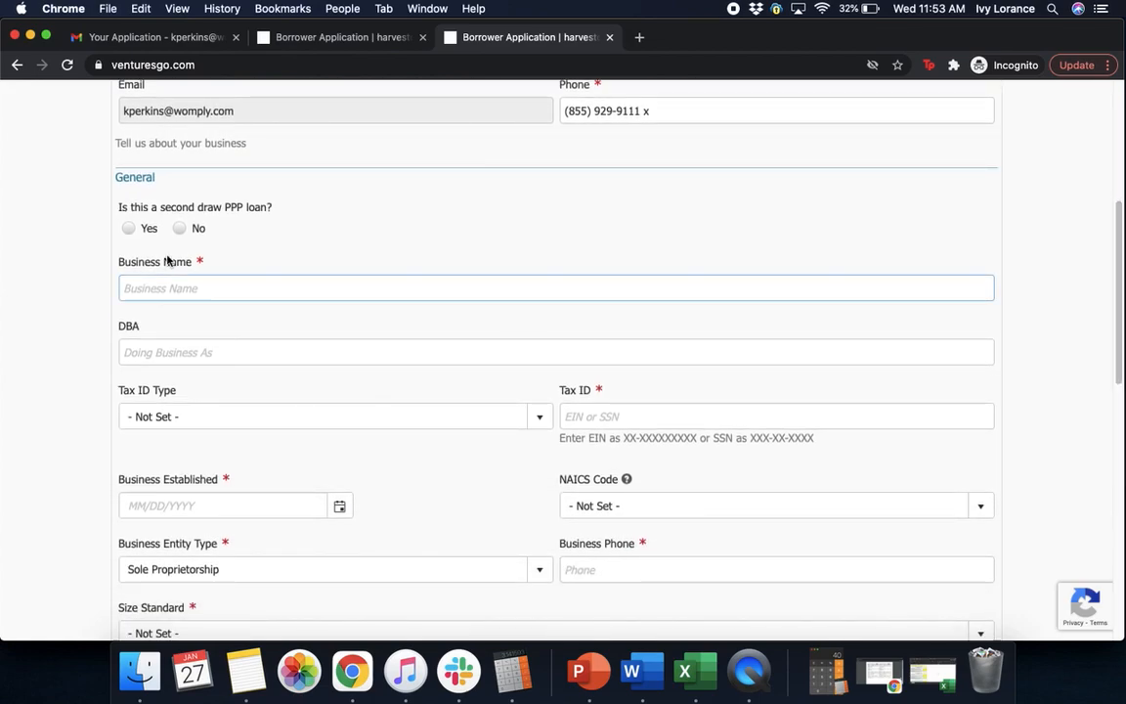
Answer No to second draw loan and name the business 'oto analytics', leaving DBA empty
left_click(138, 199)
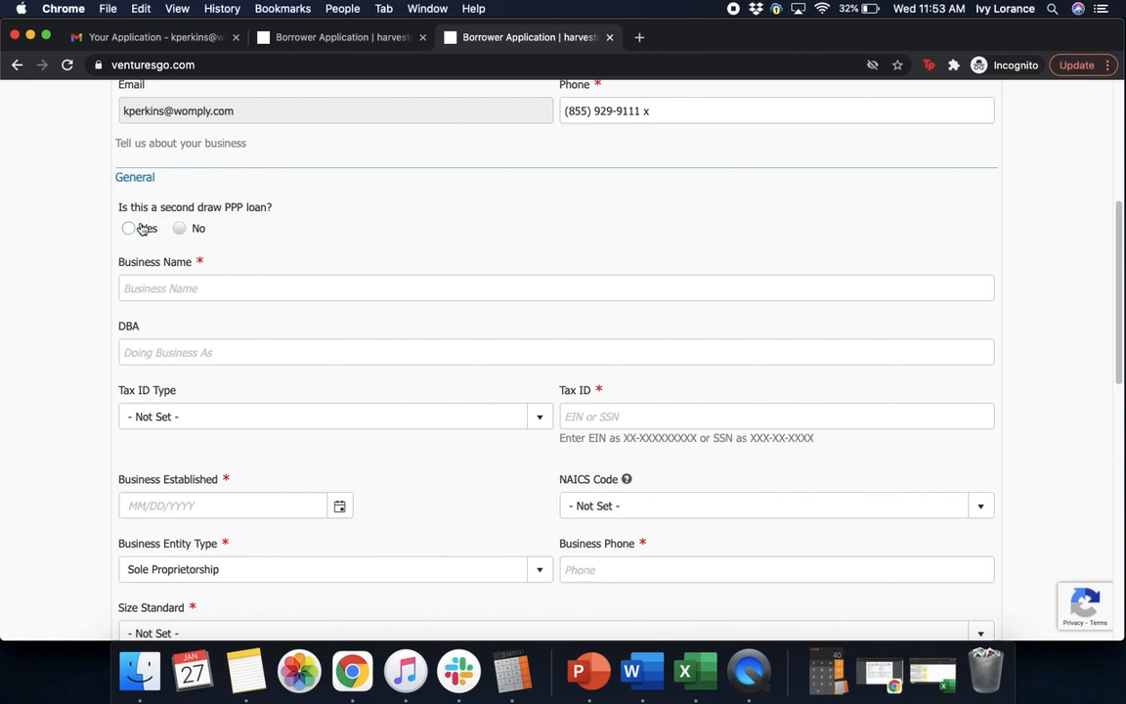
left_click(179, 231)
left_click(163, 283)
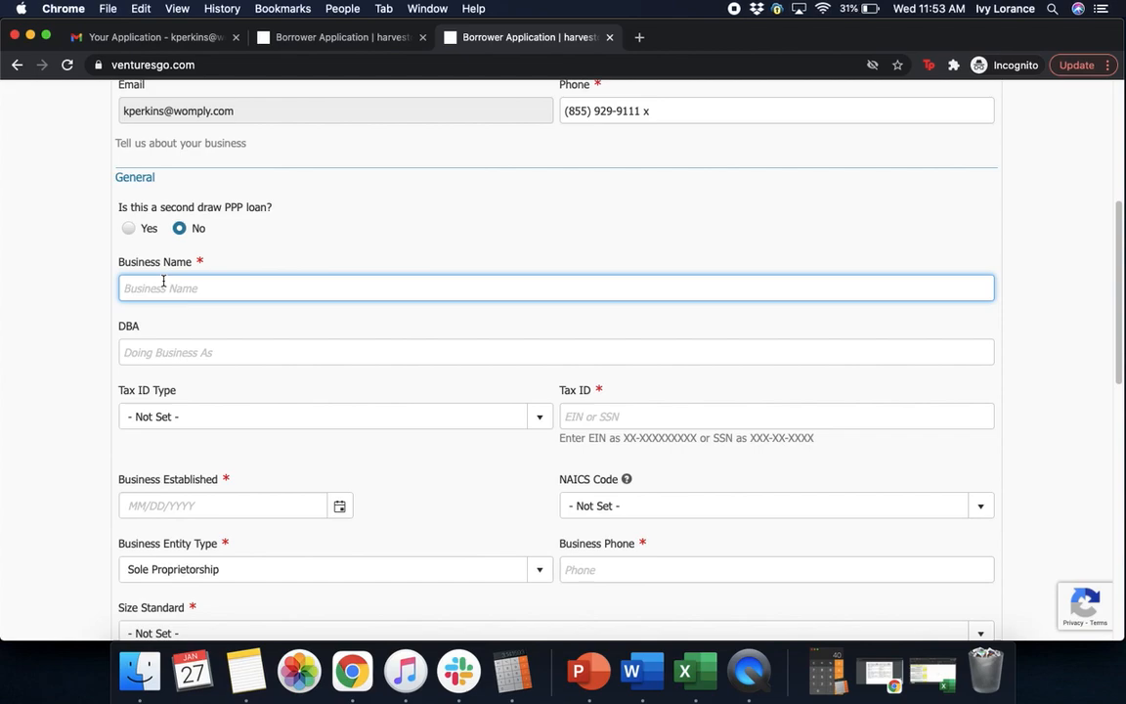
type("oto analytics")
left_click(136, 352)
left_click(197, 325)
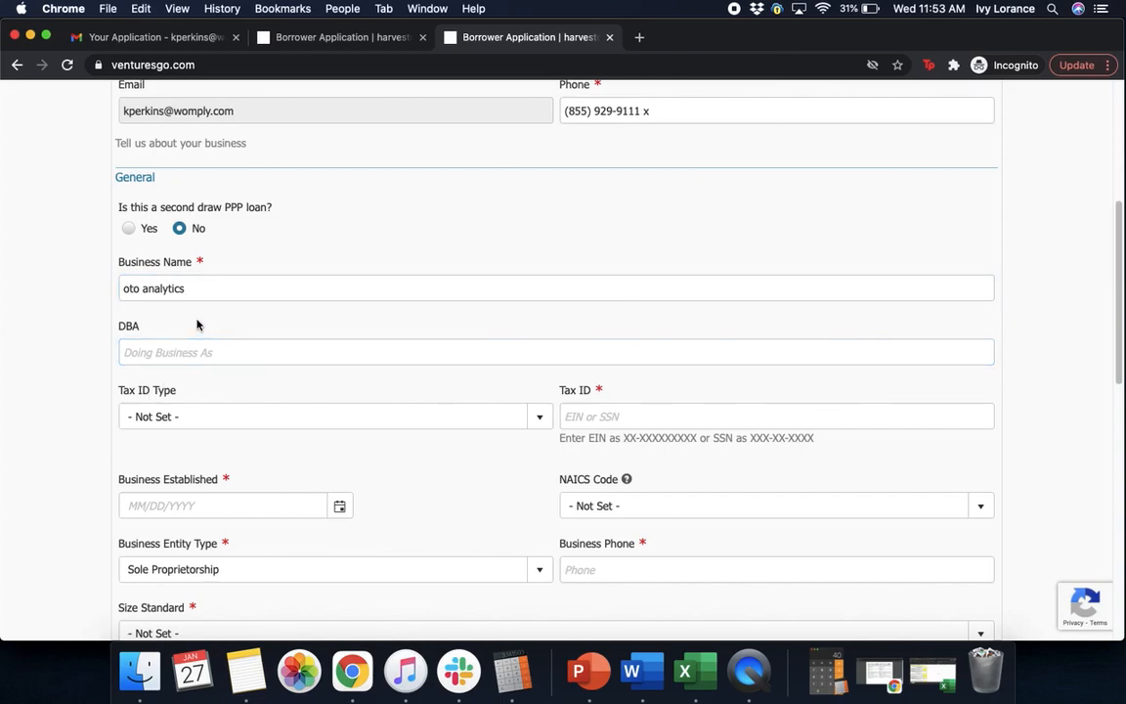
Set the Tax ID Type to SSN and enter the owner's tax ID number
left_click(155, 416)
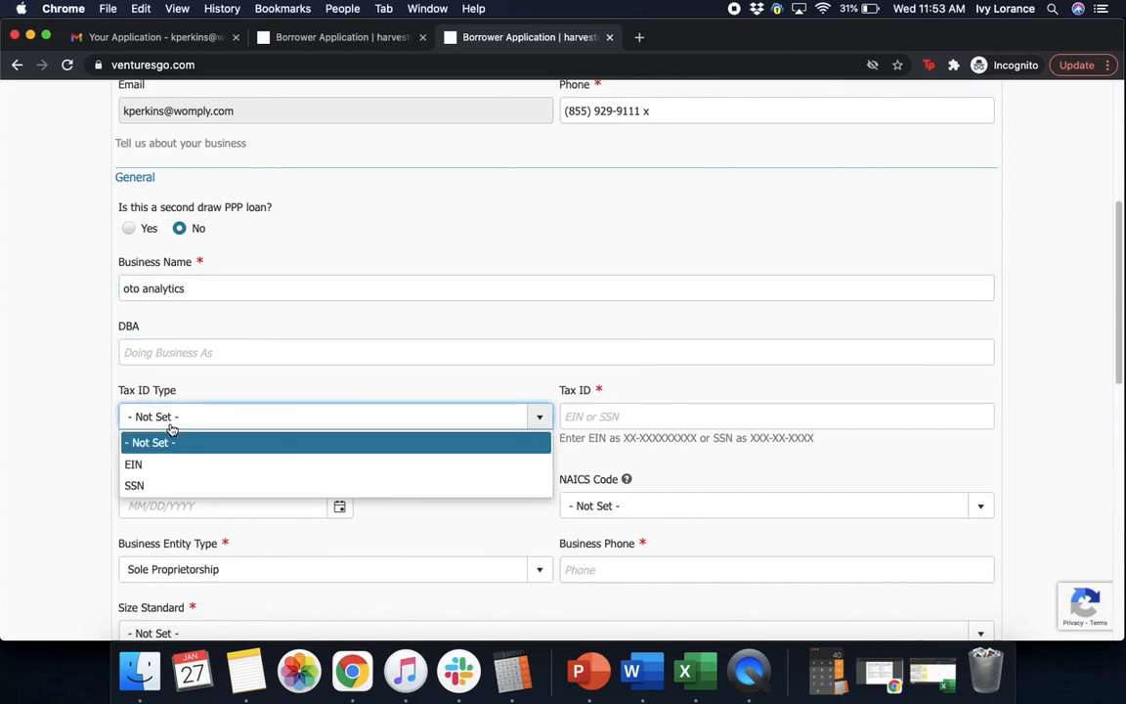
left_click(144, 485)
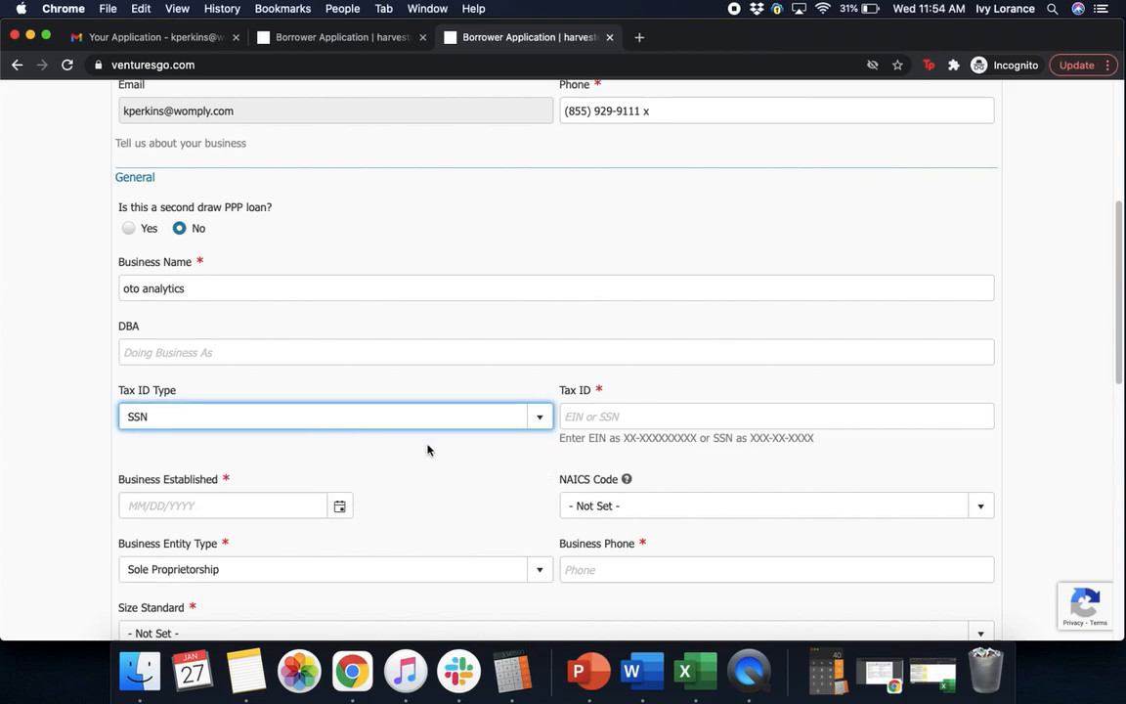
left_click(597, 410)
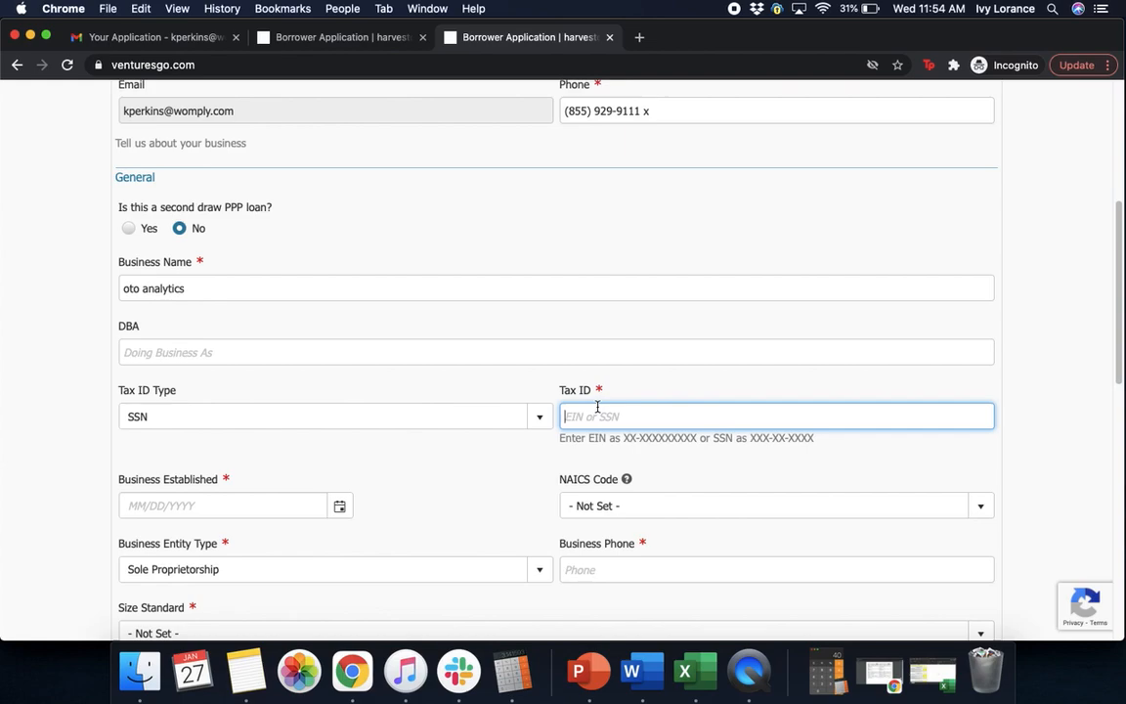
left_click(1087, 296)
left_click_drag(1120, 318, 1110, 372)
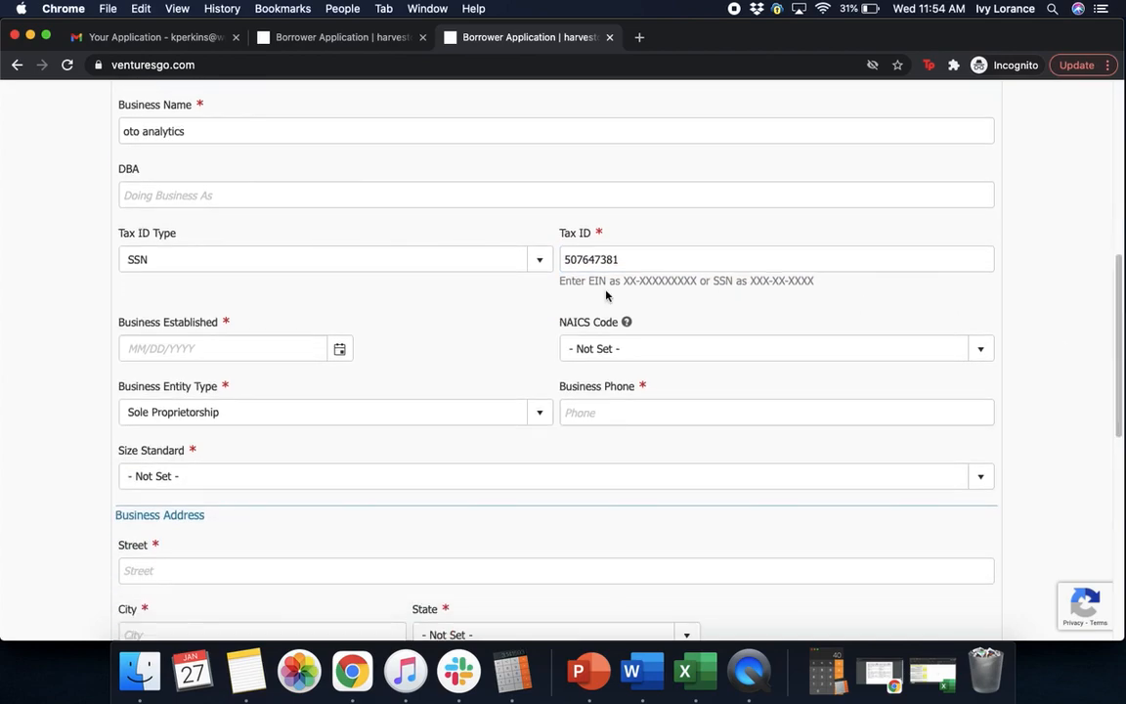
Set the Business Established date to 02/01/2021
left_click(603, 259)
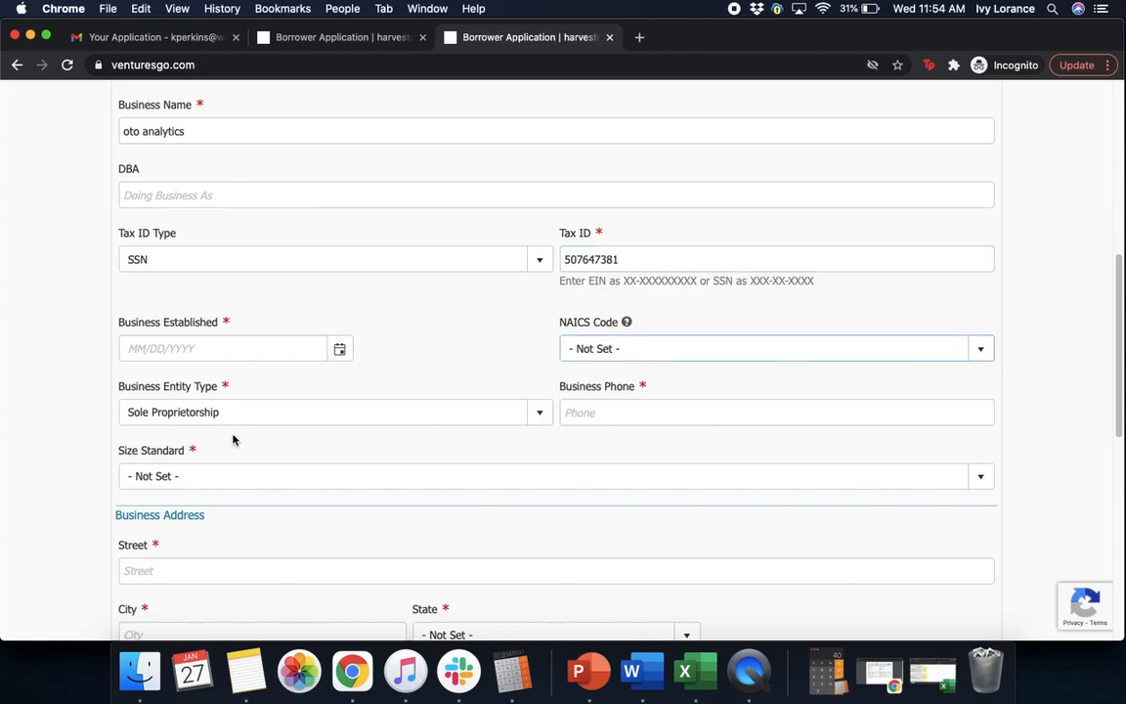
left_click(204, 346)
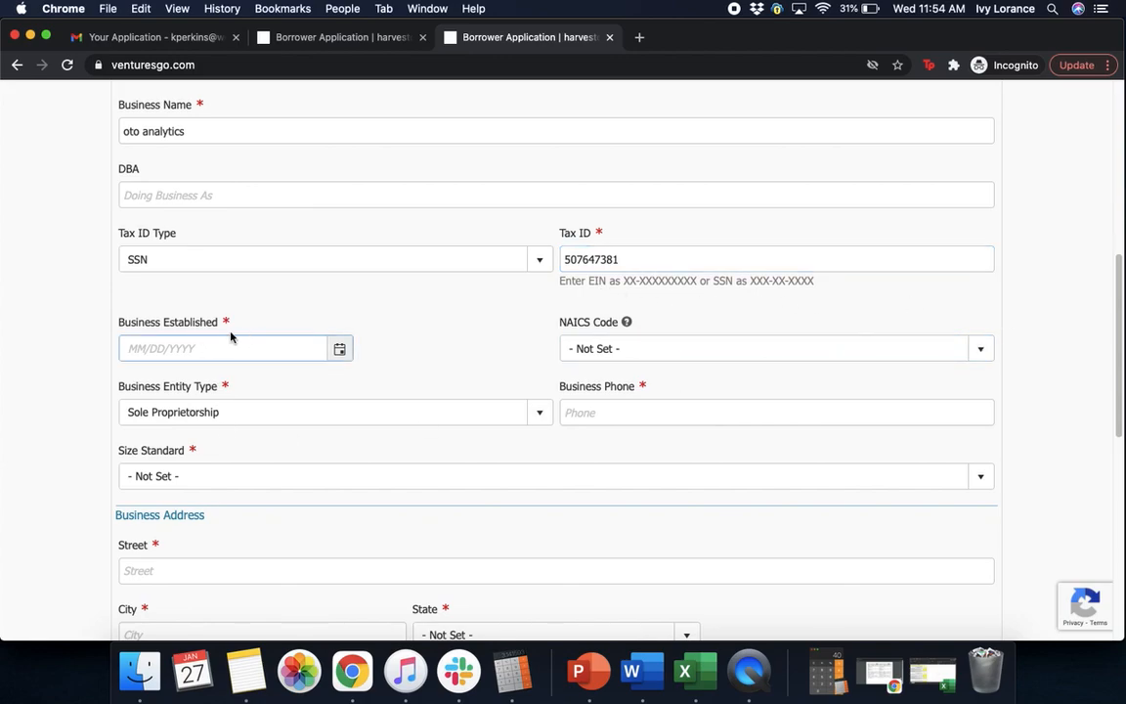
left_click(195, 349)
type("02/")
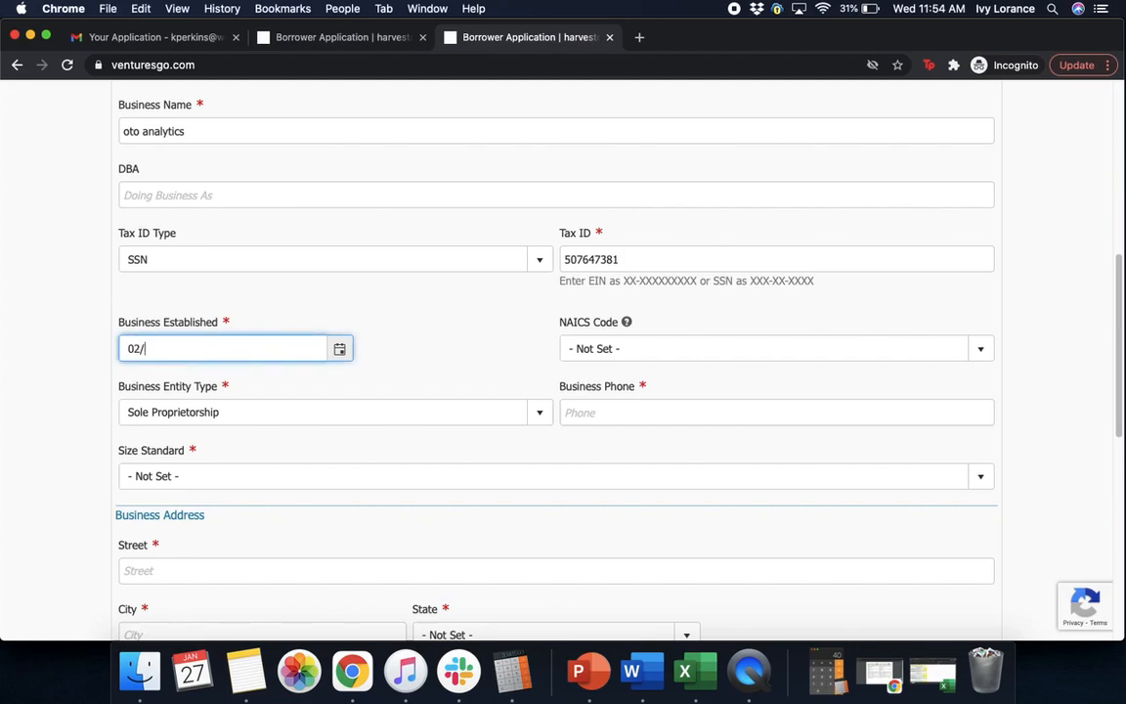
type("01/20212")
key("Tab")
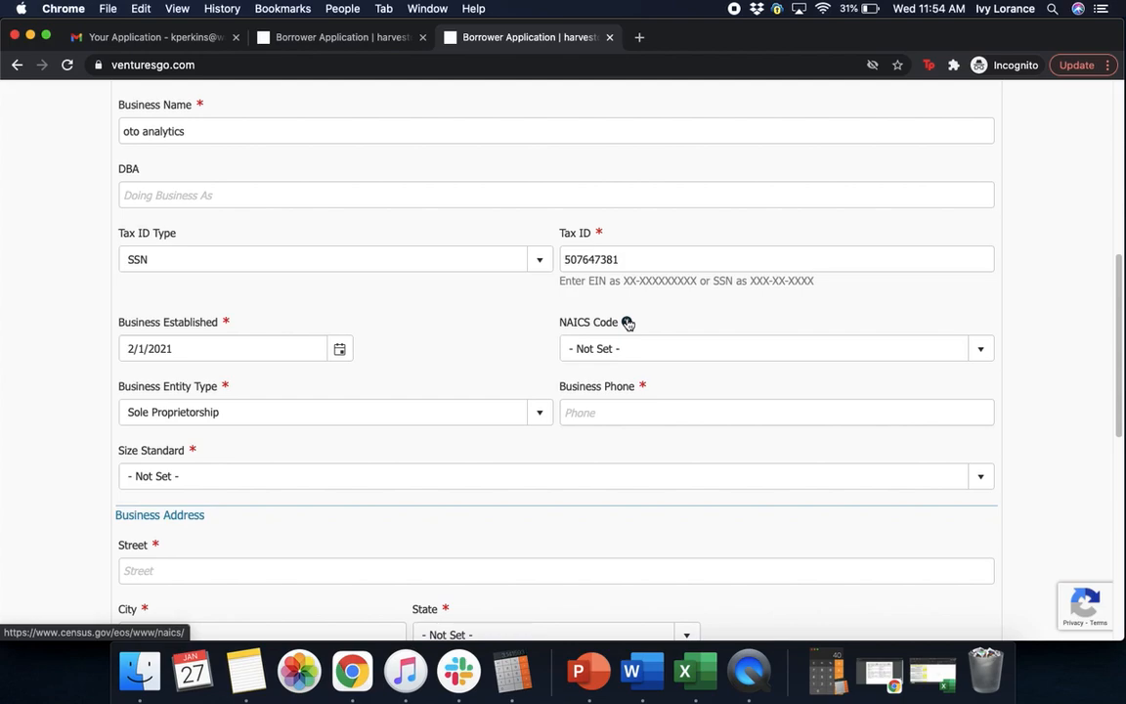
Choose NAICS code 541613-Marketing Consulting Services
left_click(629, 348)
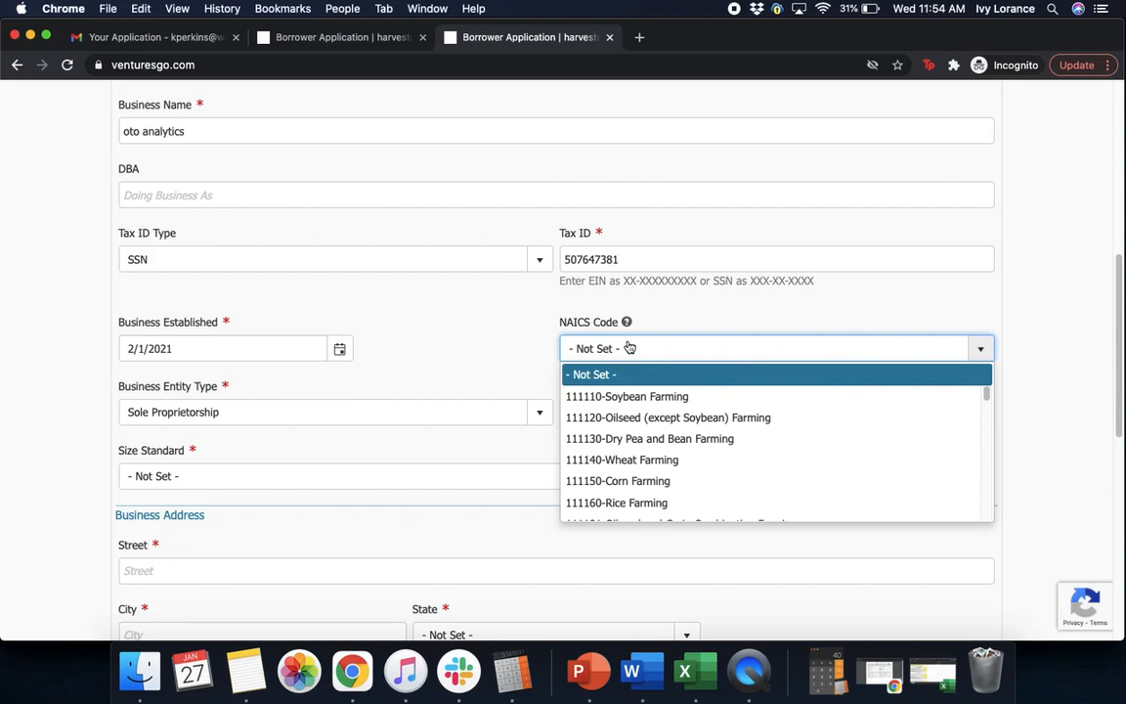
type("541110-Offices of Lawyers")
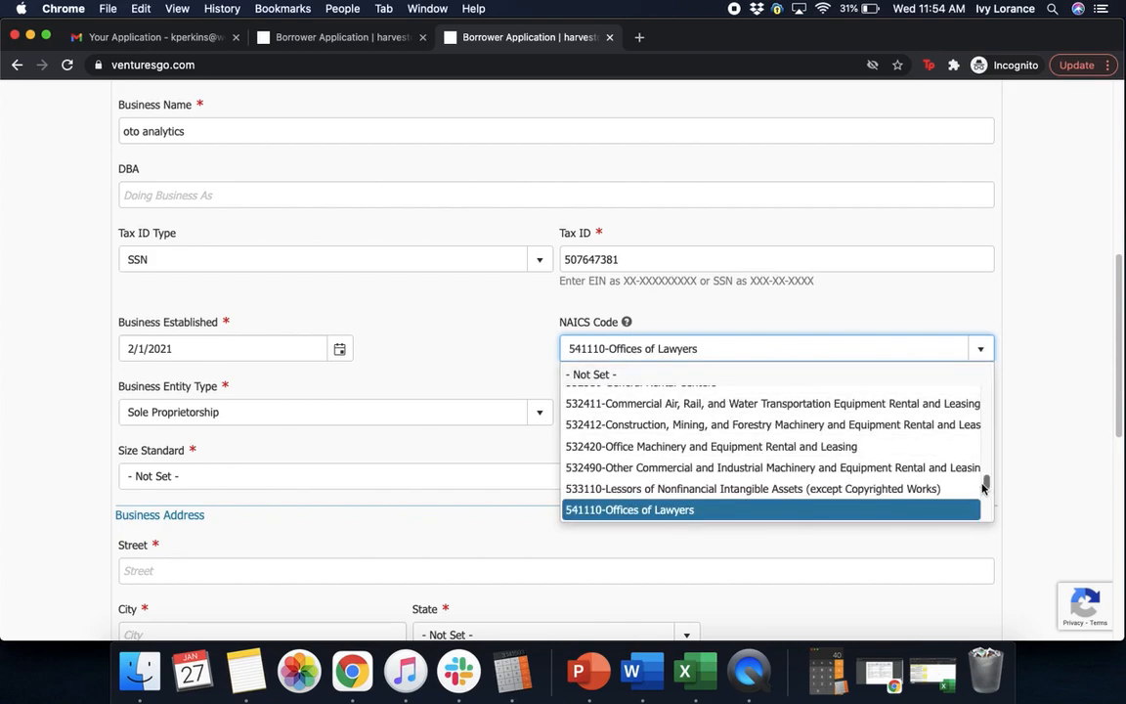
left_click_drag(985, 488, 986, 491)
scroll(985, 490, "down", 3)
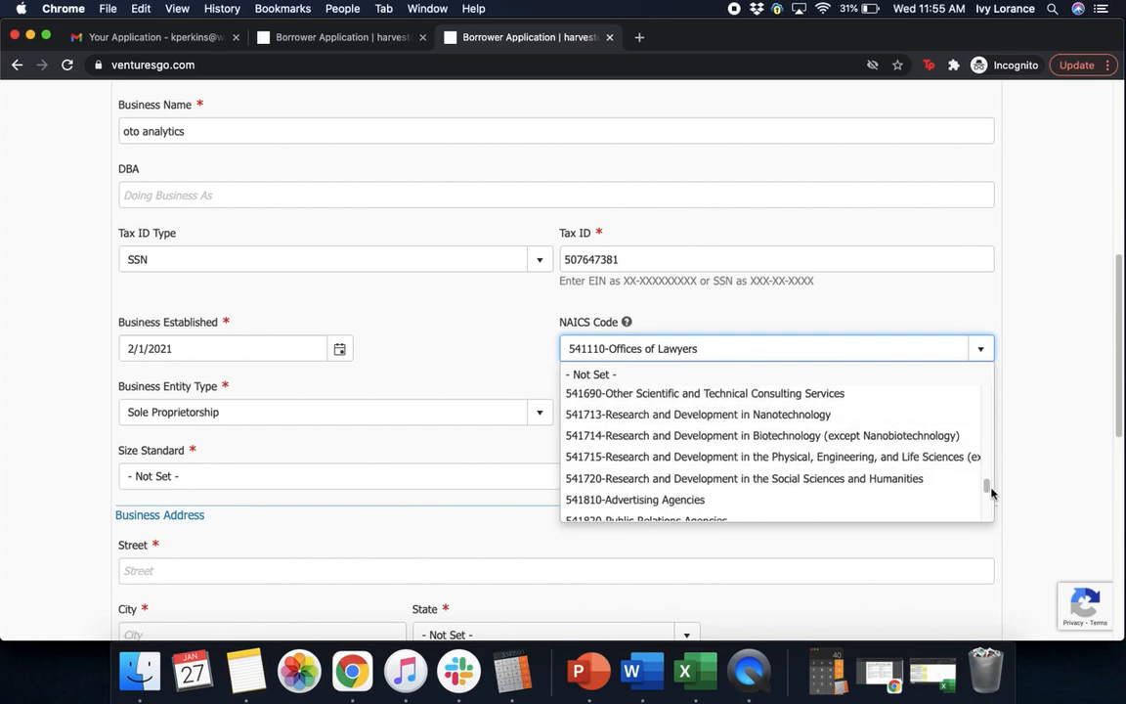
scroll(988, 489, "up", 3)
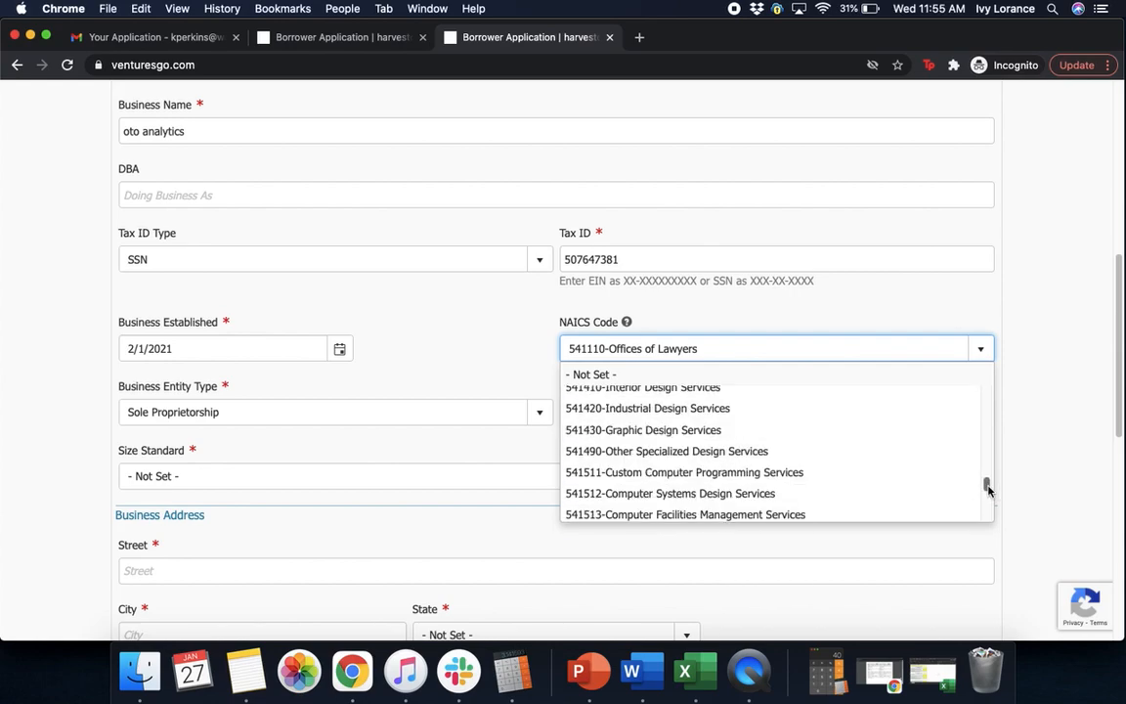
scroll(988, 490, "down", 3)
left_click(677, 455)
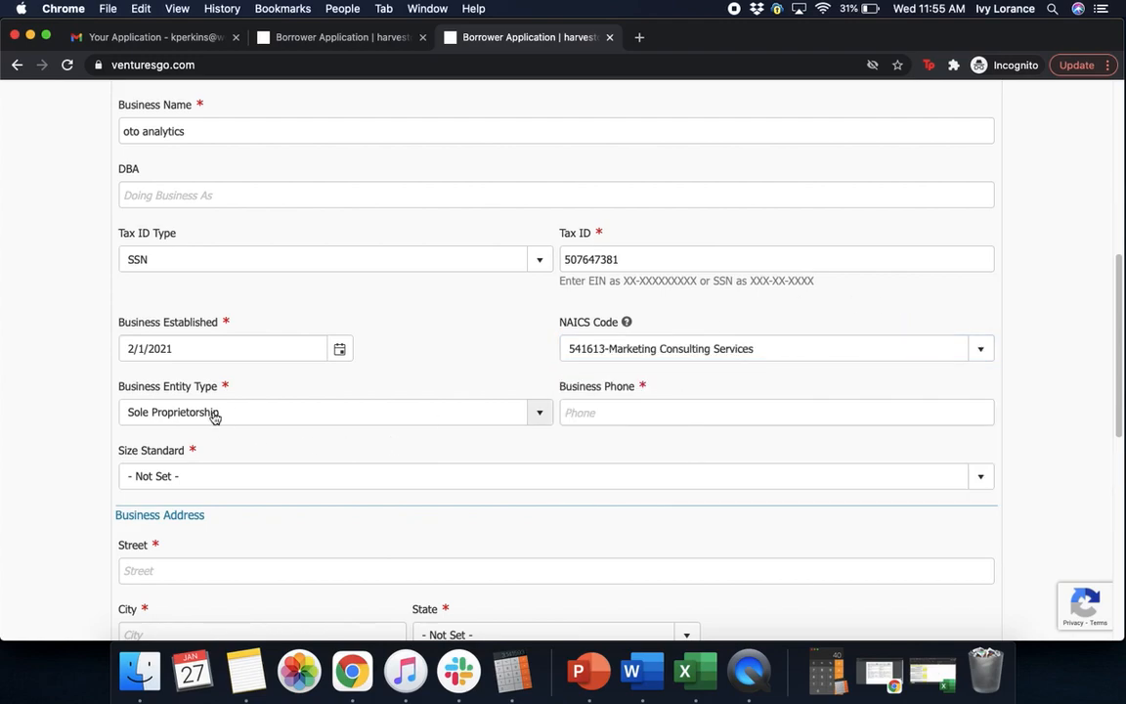
Set the Business Entity Type to Independent Contractor
left_click(262, 412)
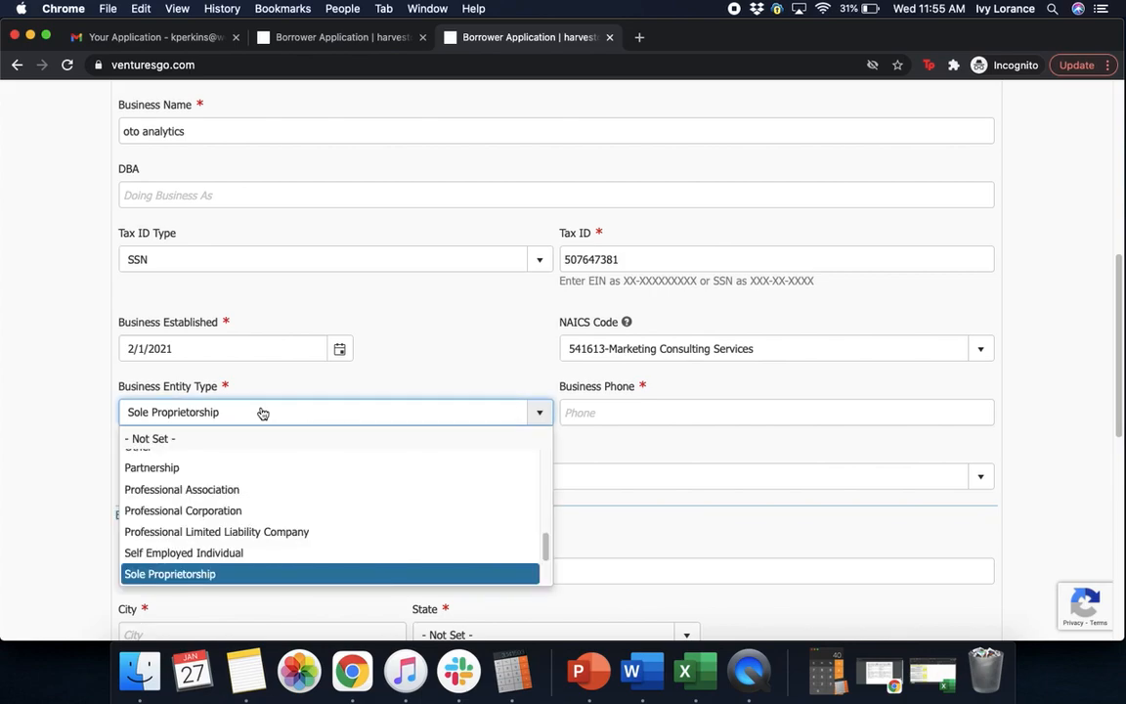
left_click_drag(546, 526, 543, 596)
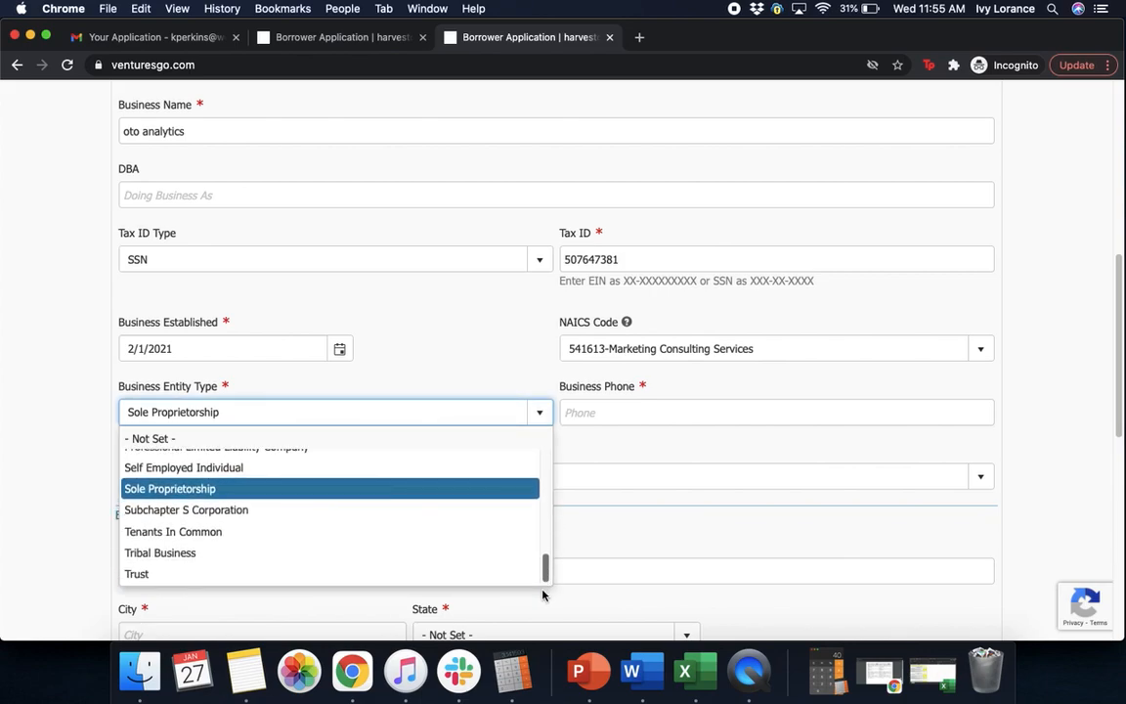
left_click_drag(544, 595, 526, 486)
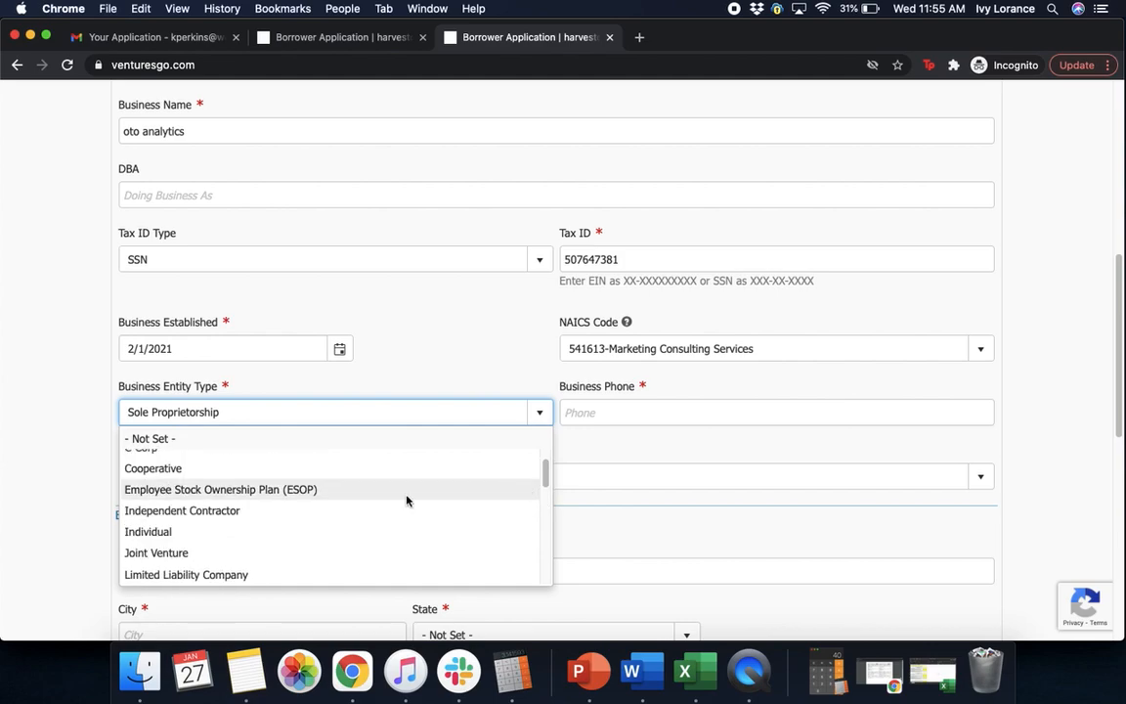
left_click(271, 511)
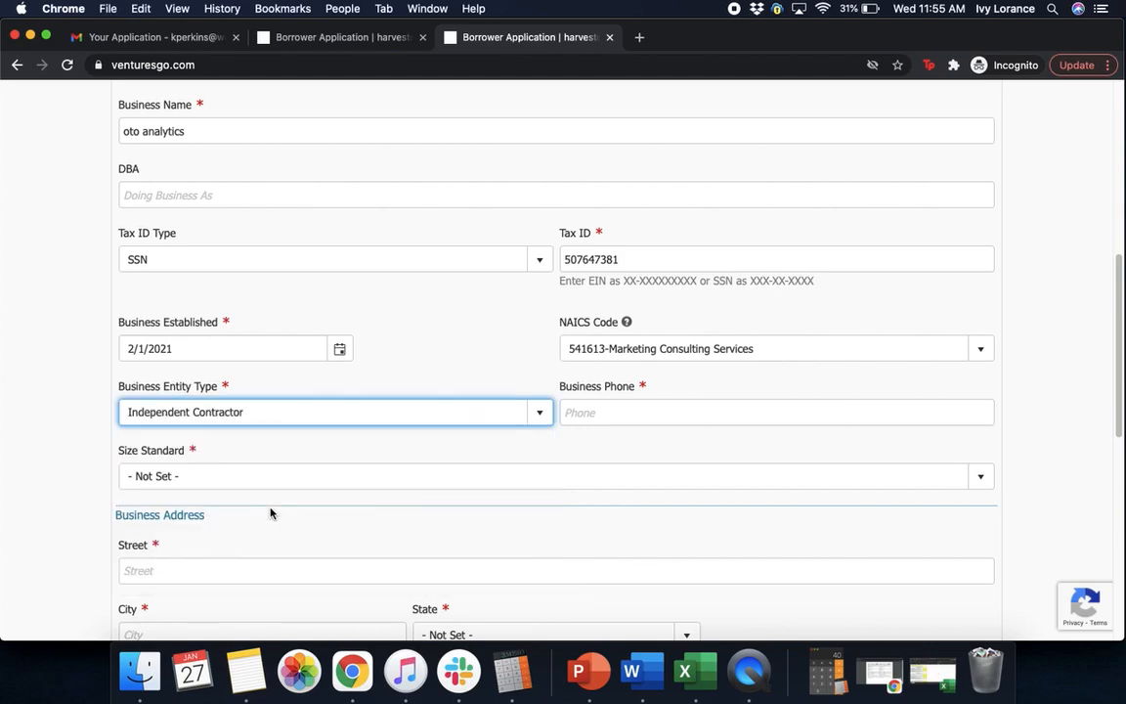
Enter the business phone number and choose the 'No more than 500 employees' size standard
left_click(621, 408)
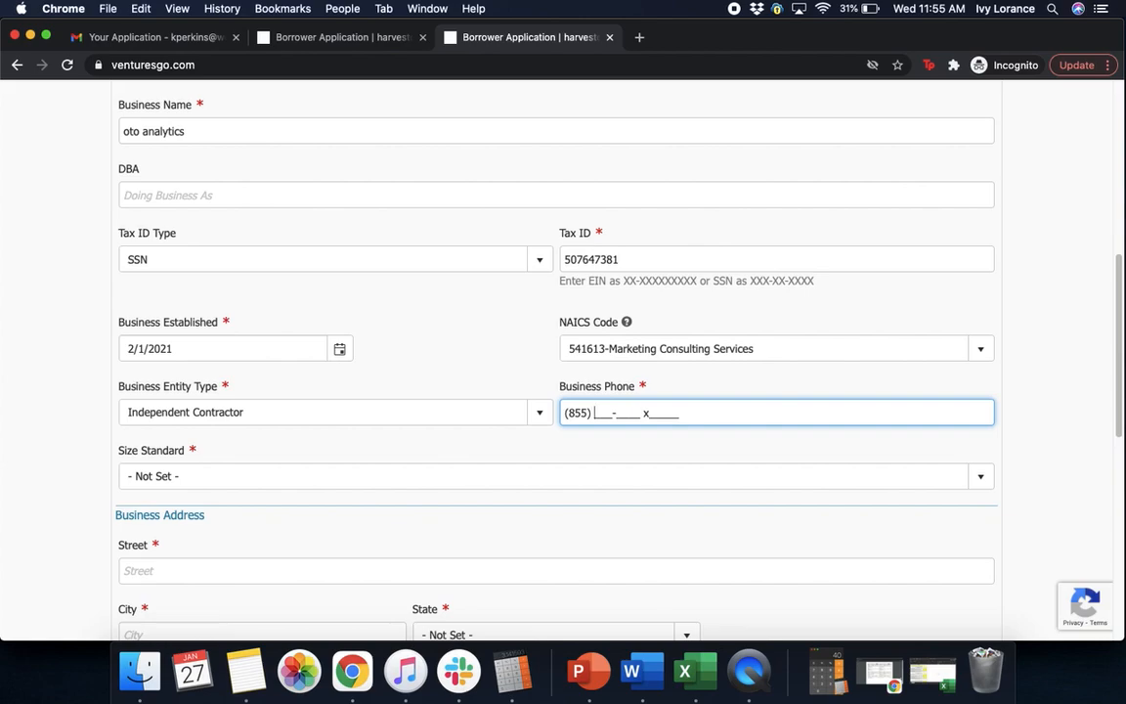
left_click(1038, 371)
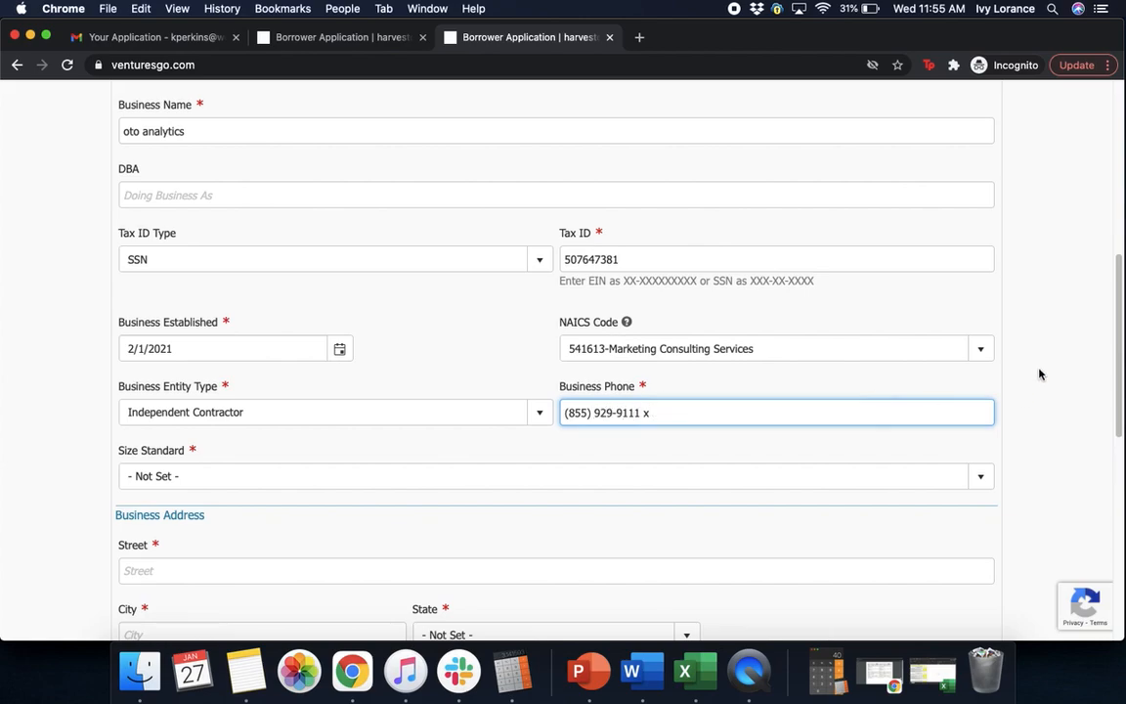
left_click(231, 479)
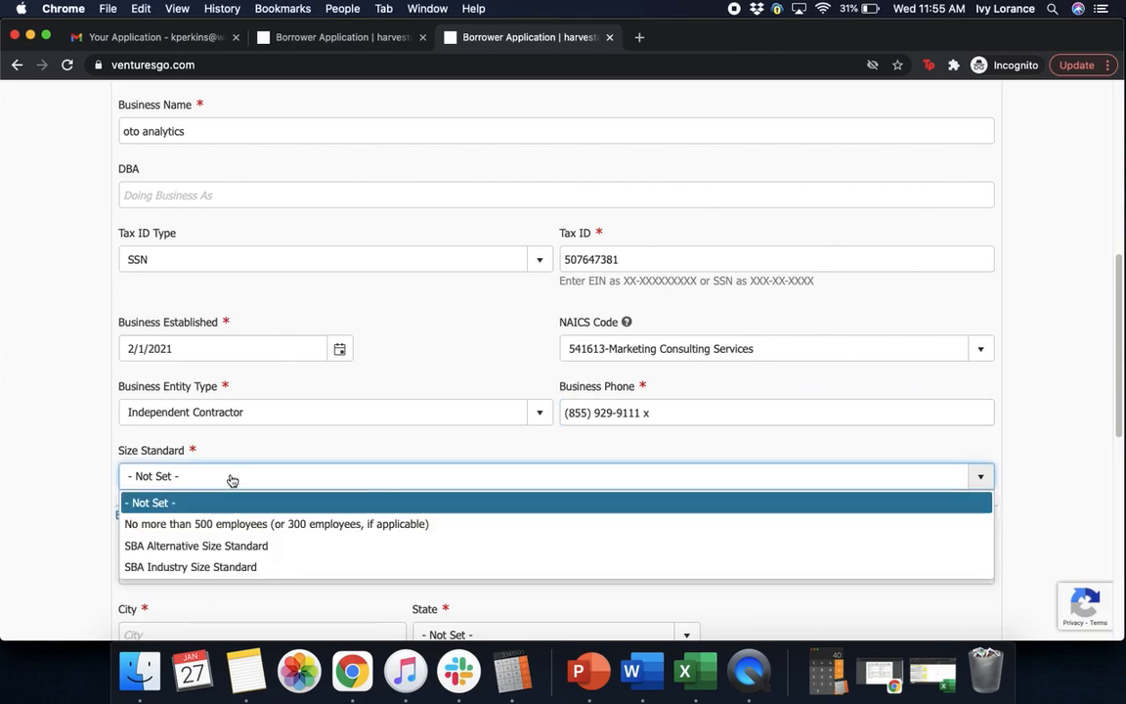
left_click(208, 526)
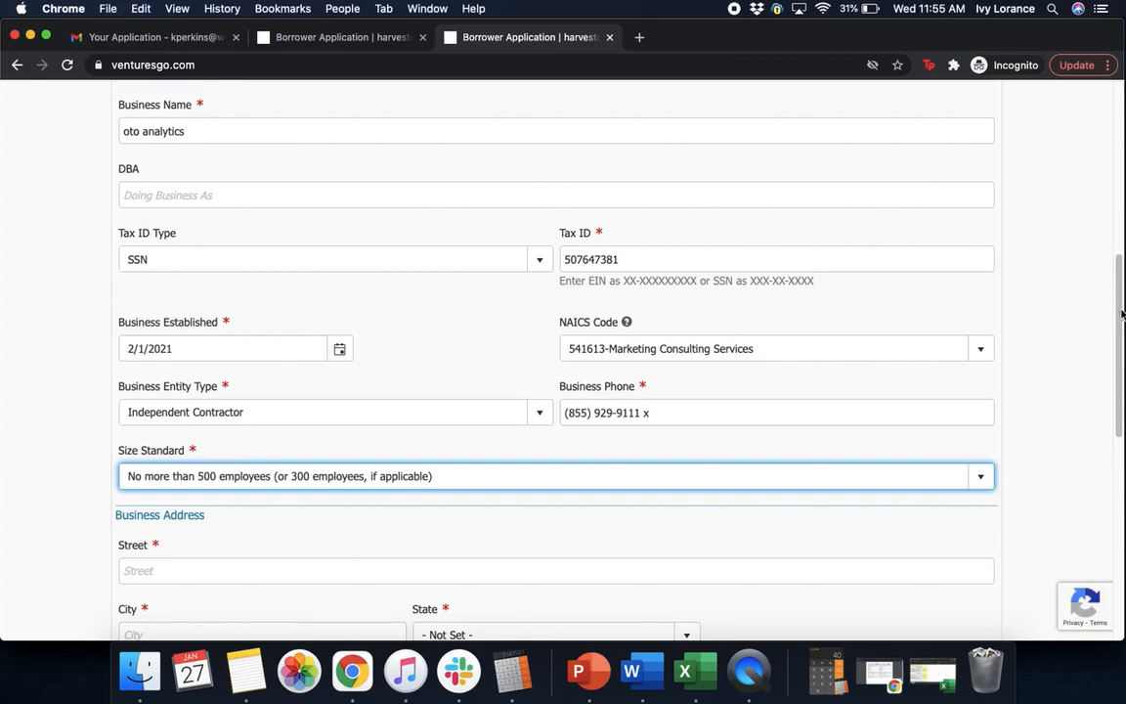
left_click_drag(1120, 326, 1120, 448)
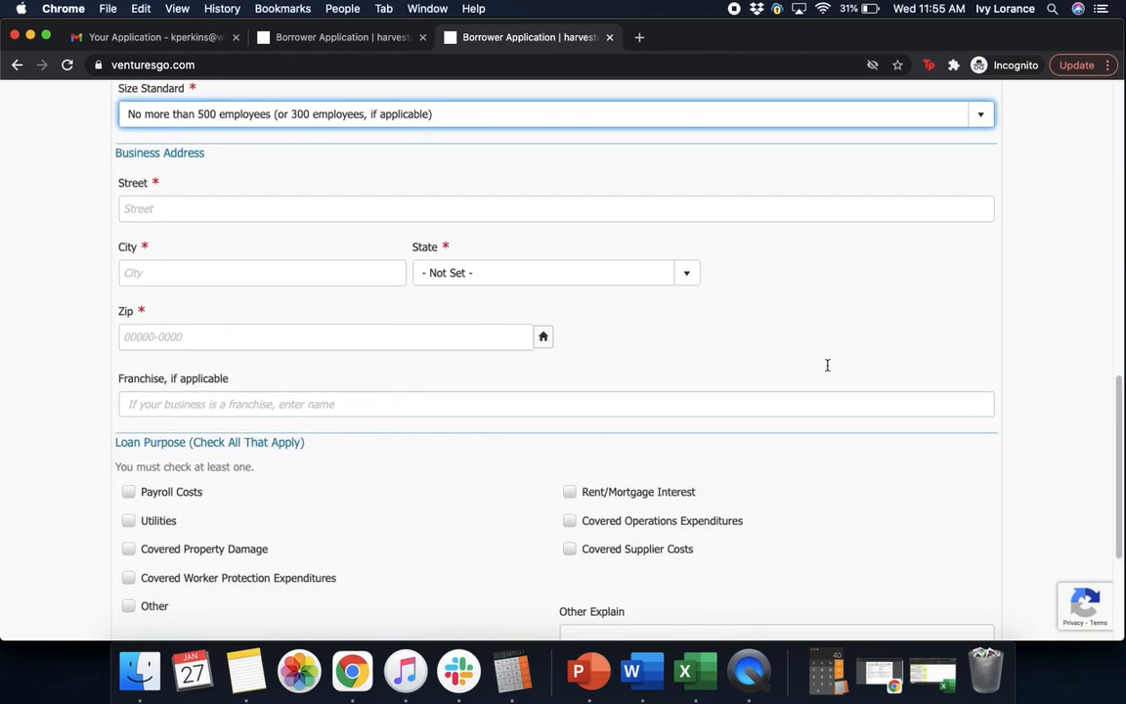
Enter the business street address and city
left_click(240, 205)
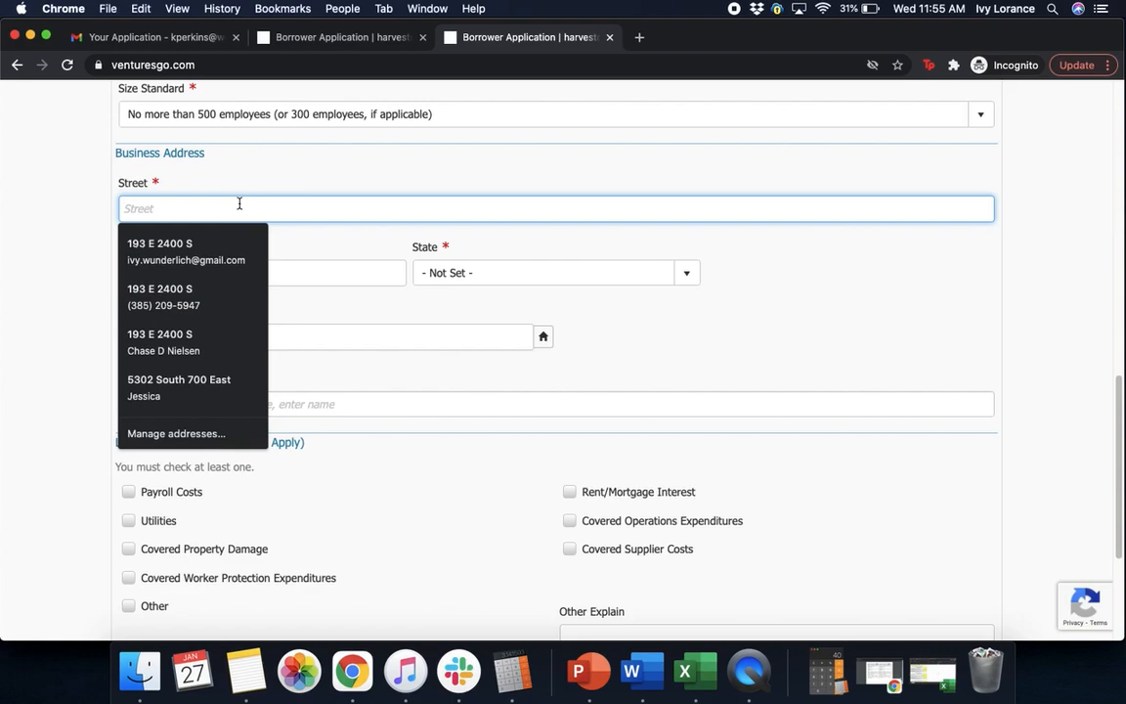
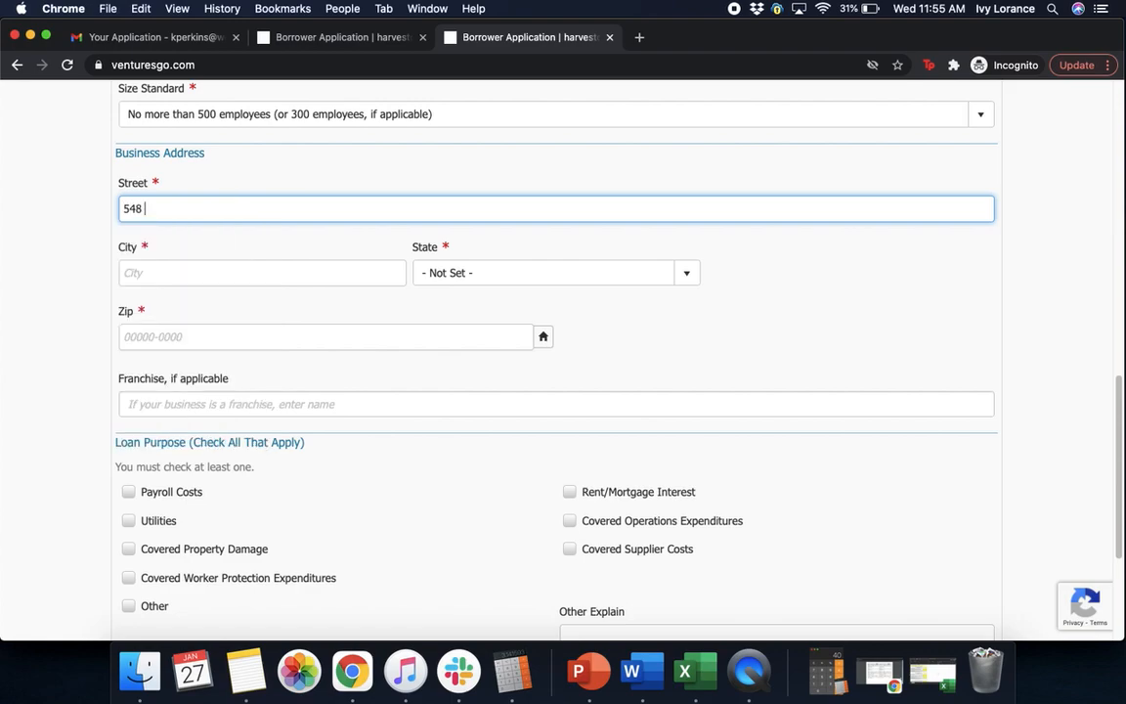
left_click(147, 276)
type("ca")
key("BackSpace")
key("BackSpace")
type("san fr")
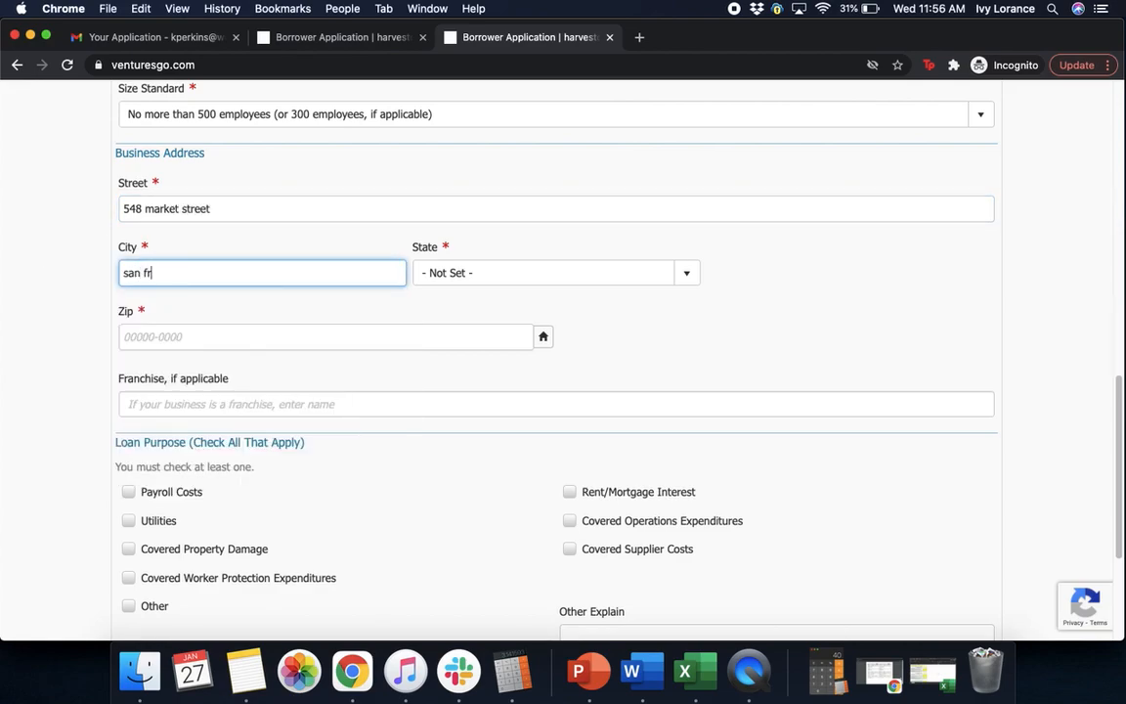
type("ancisco")
Set the state to California and fill in the ZIP, completing it to nine digits via lookup
left_click(495, 279)
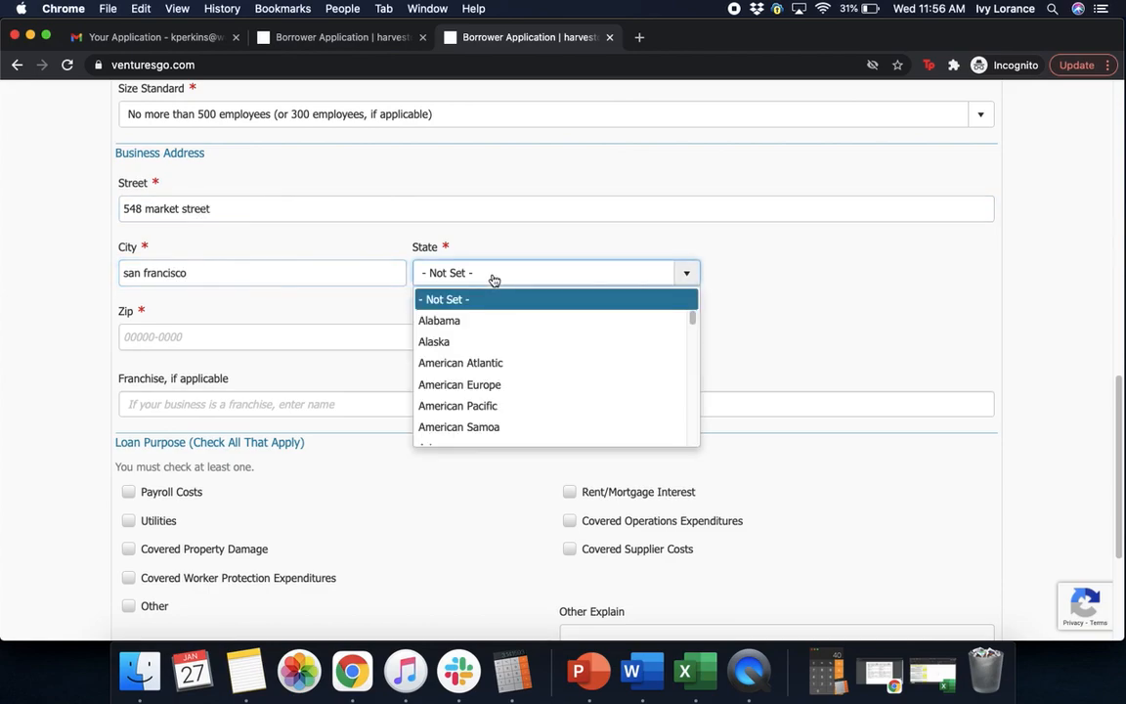
key("c")
left_click(460, 438)
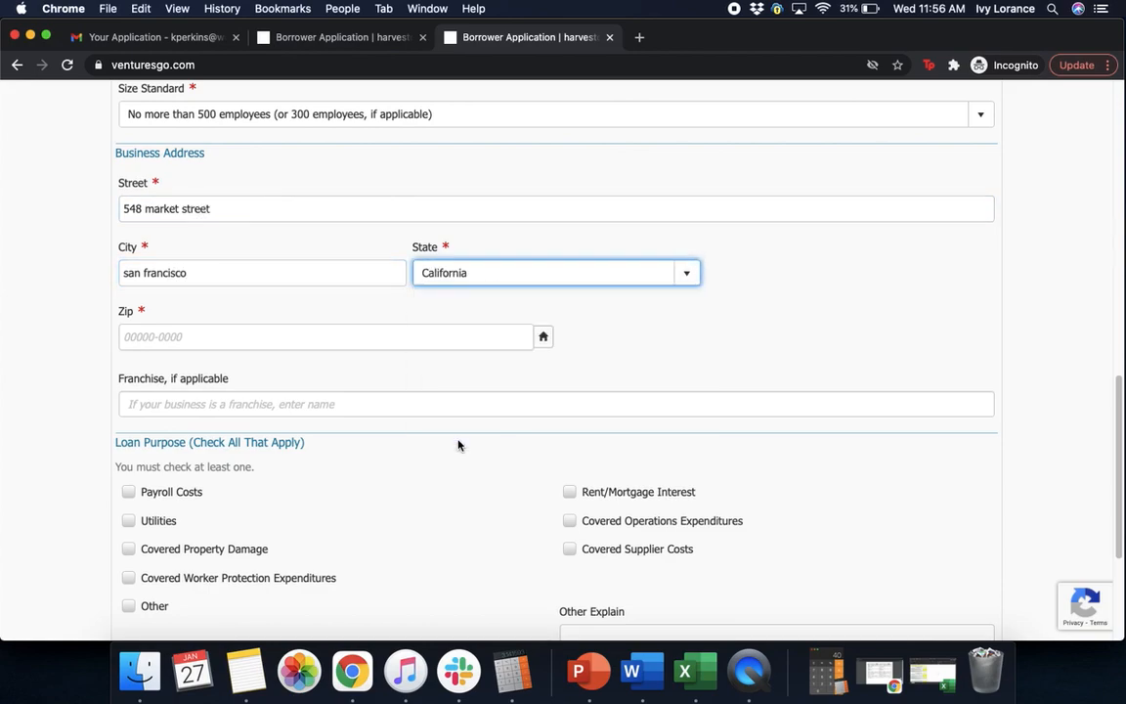
left_click(194, 338)
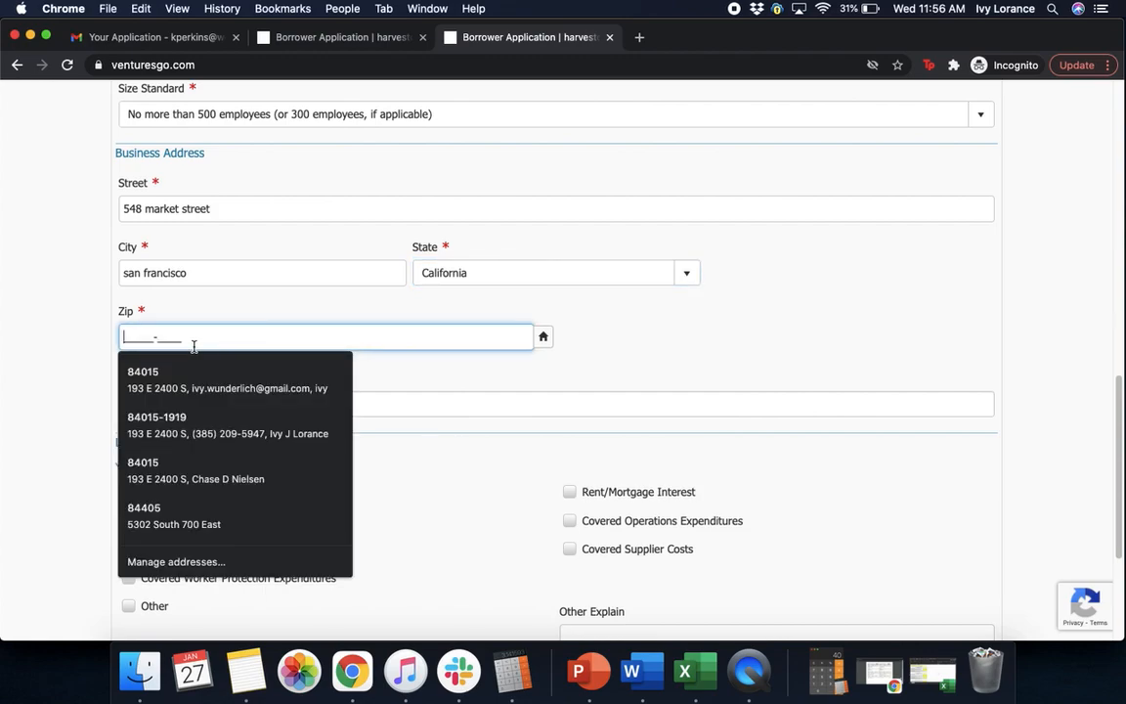
type("94104-____")
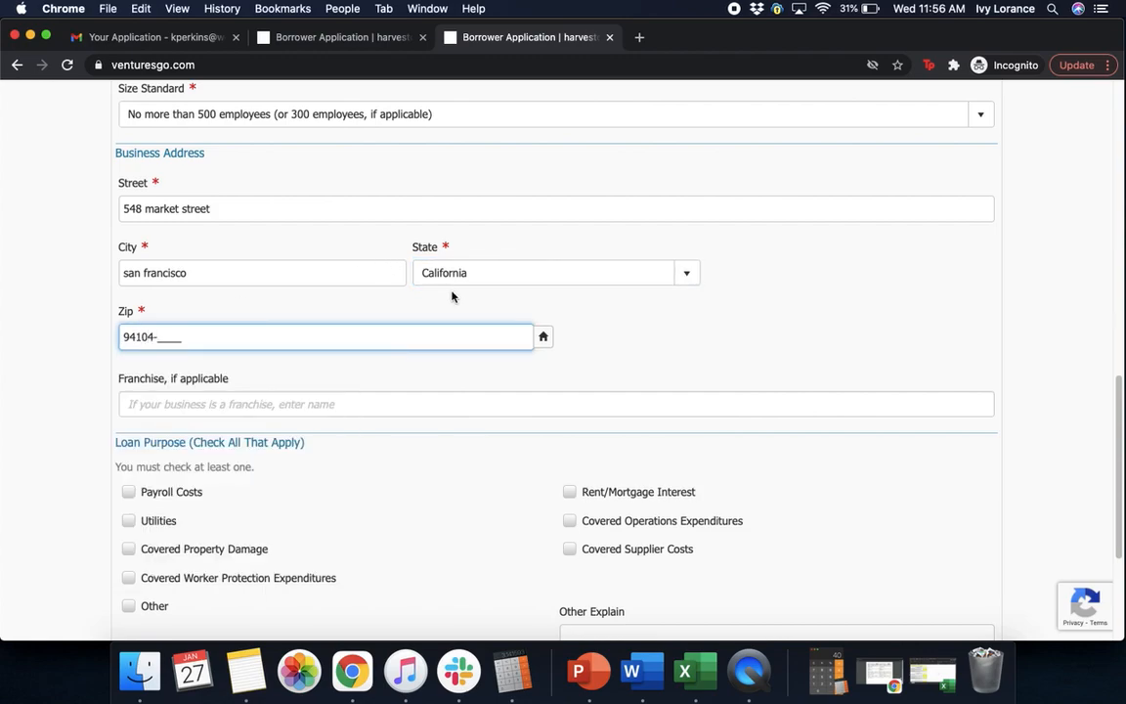
left_click(449, 316)
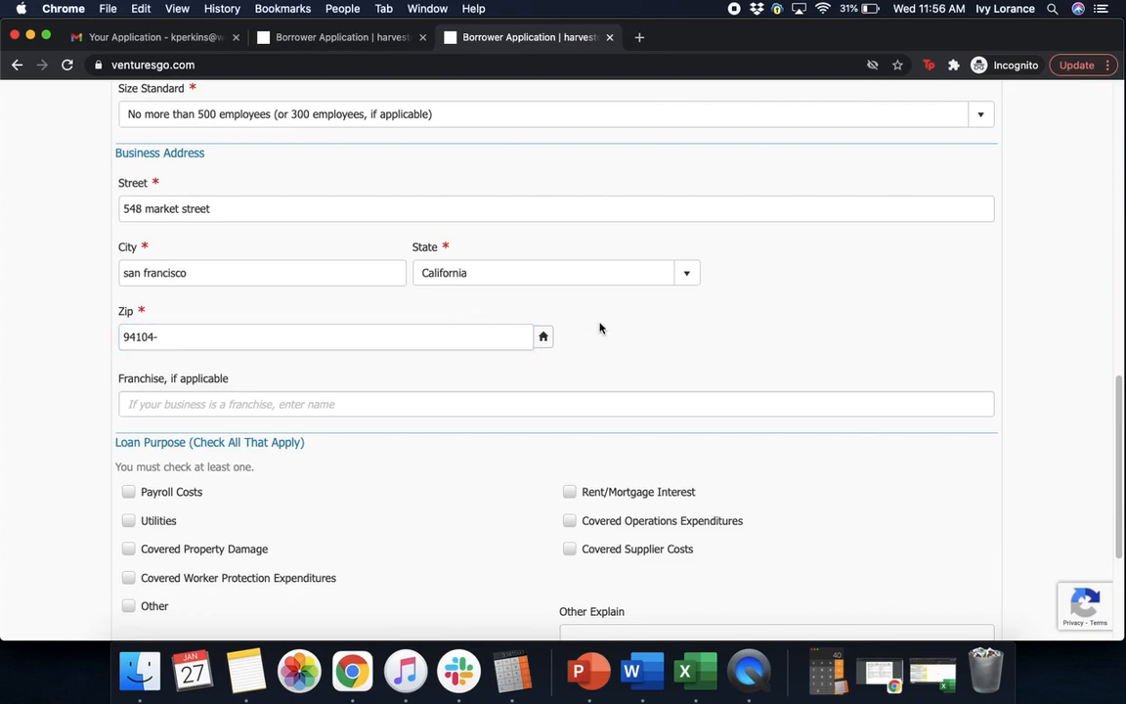
left_click(544, 337)
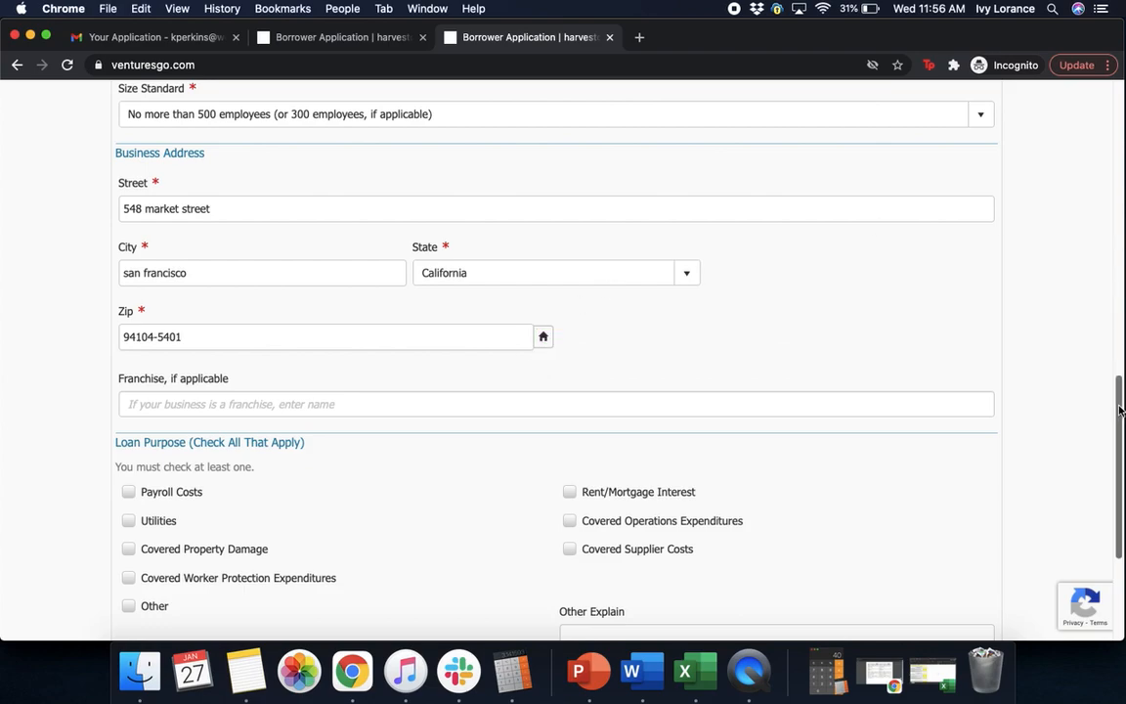
scroll(1121, 410, "down", 3)
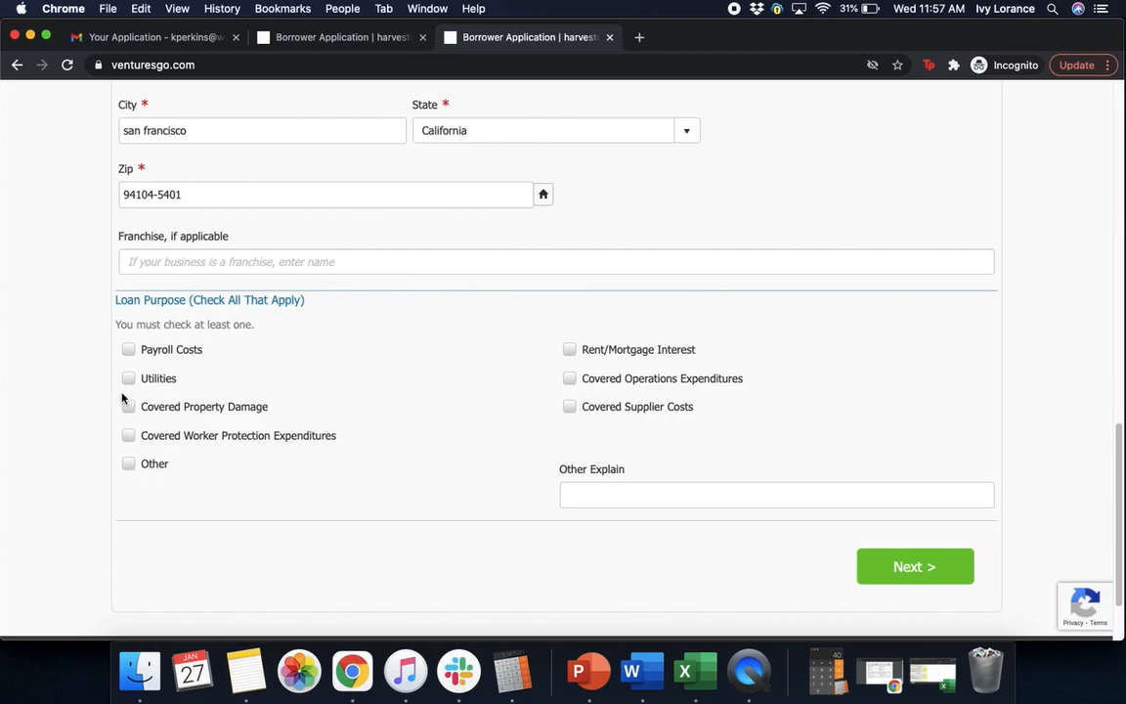
Select Payroll Costs as the loan purpose and advance to Loan Details
left_click(130, 350)
left_click(925, 565)
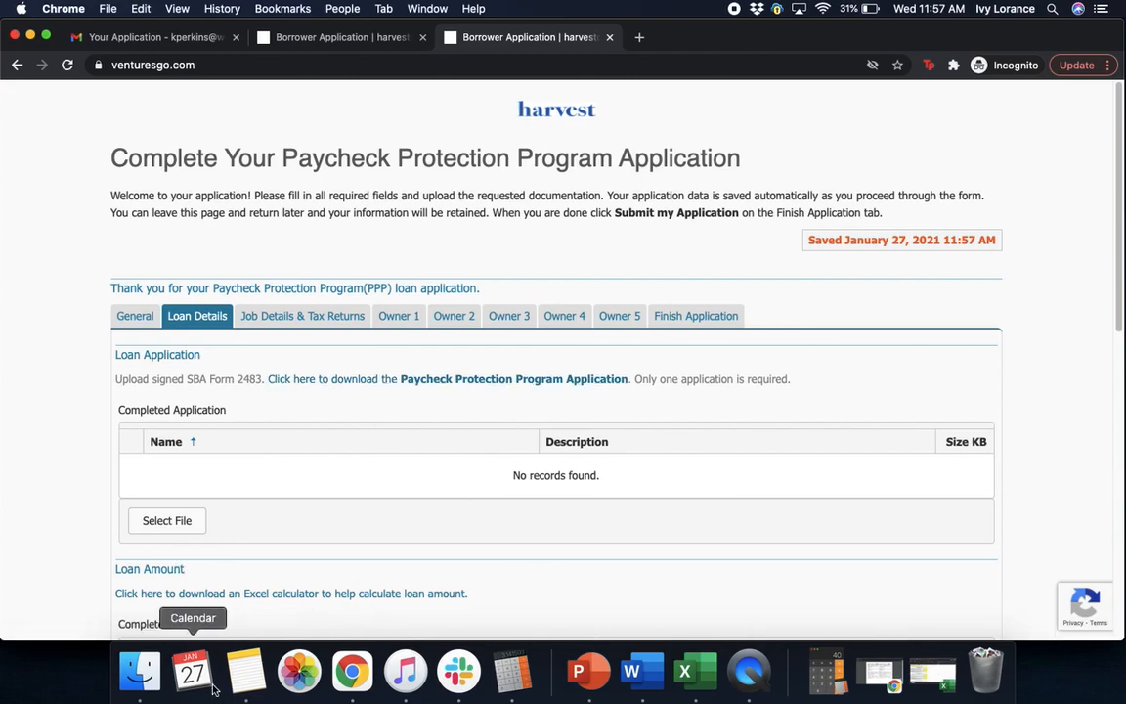
Open 'PPP - Harvest - Corrected.pdf' from the Documents folder in Preview
left_click(138, 675)
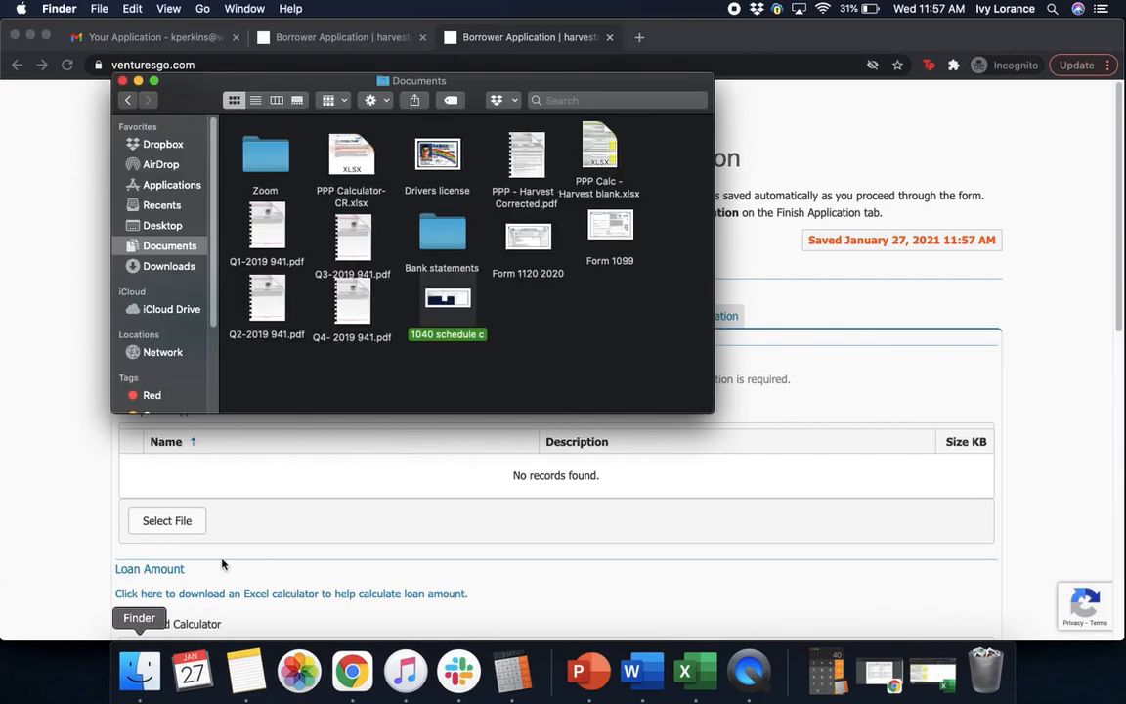
double_click(529, 152)
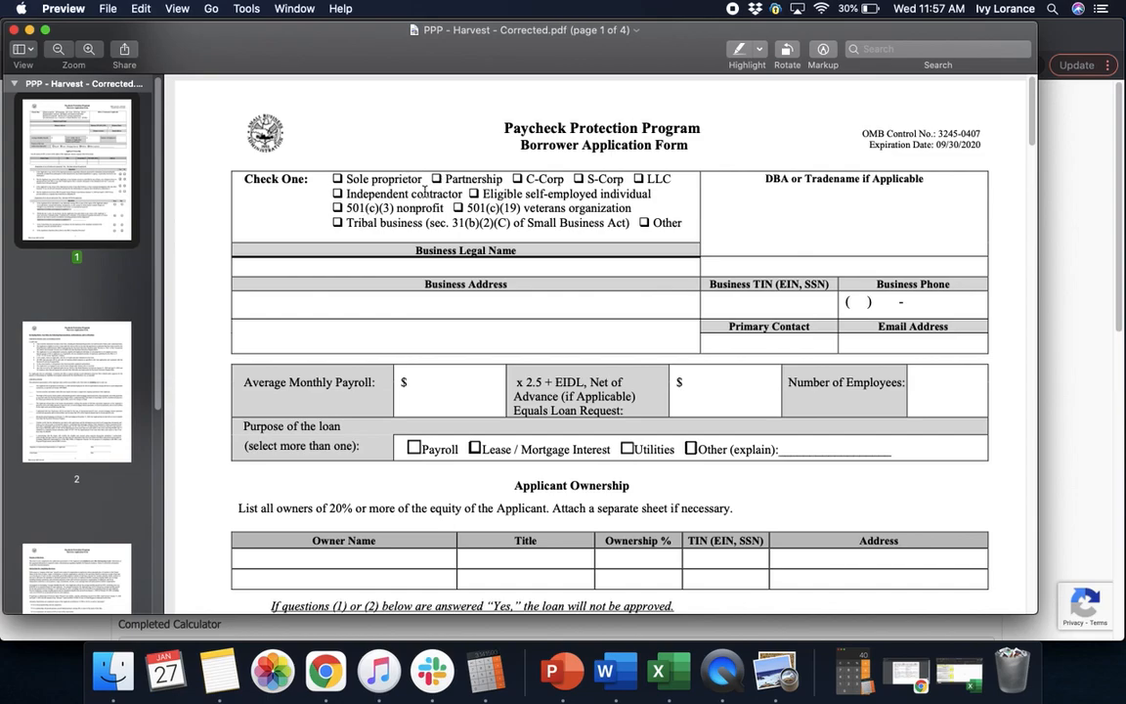
Check Independent contractor and enter business legal name 'oto analytics' and the business address
left_click(337, 193)
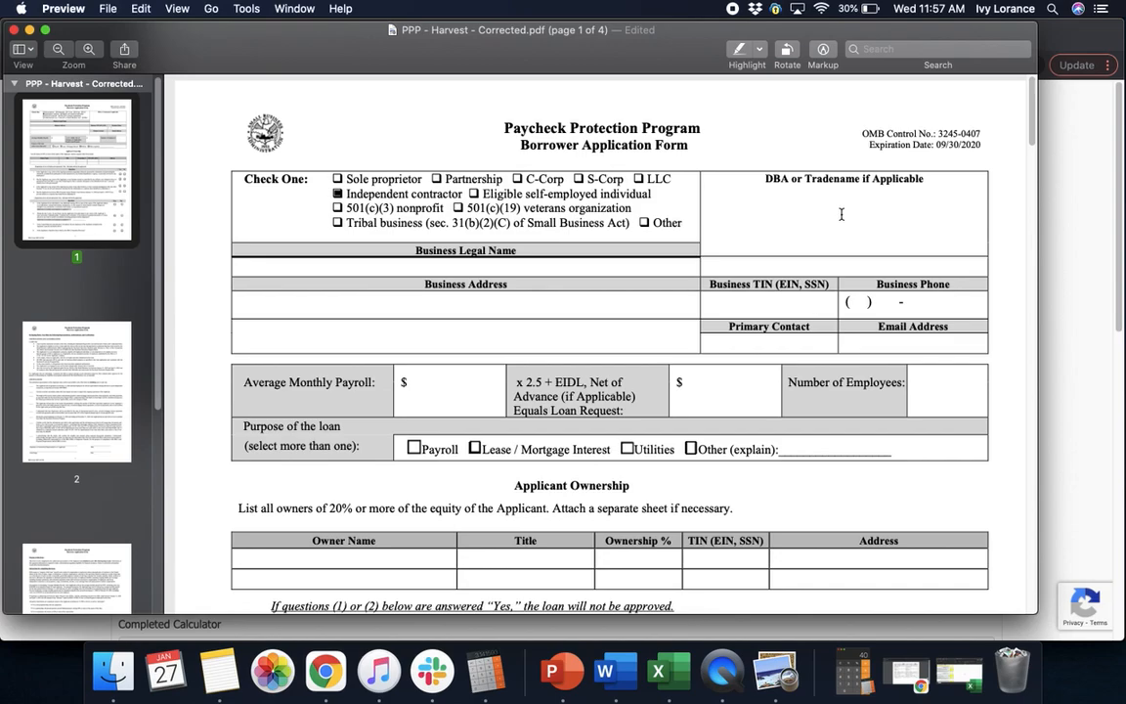
left_click(674, 266)
type("oto analytics")
left_click(560, 316)
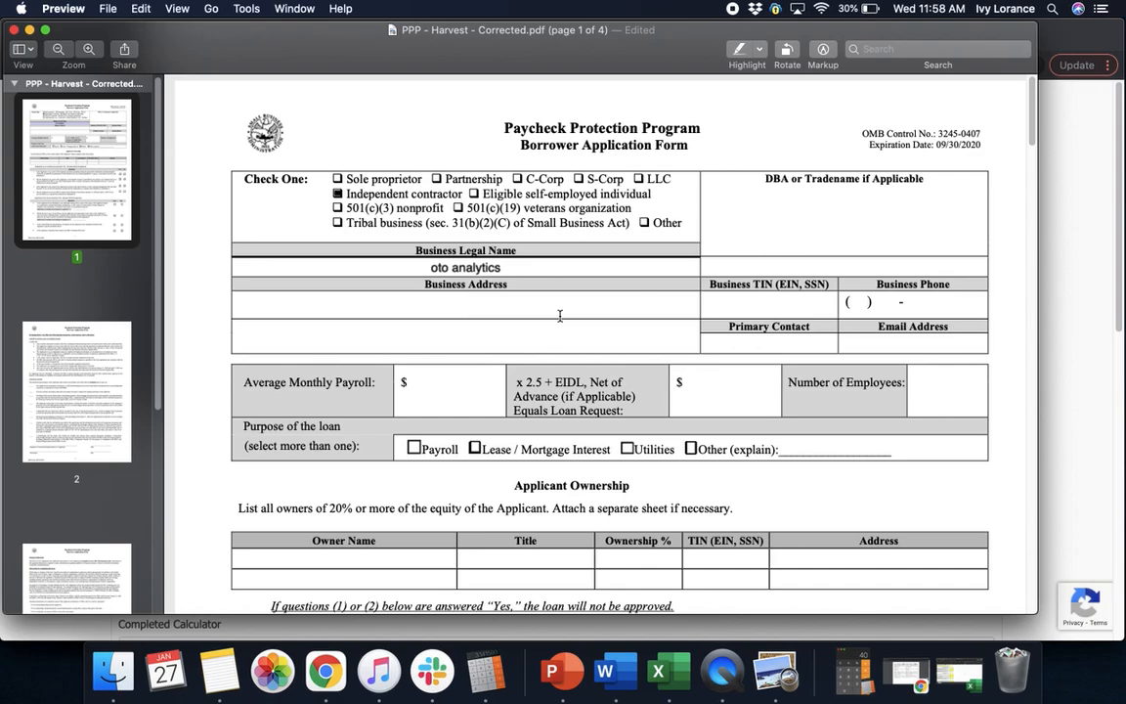
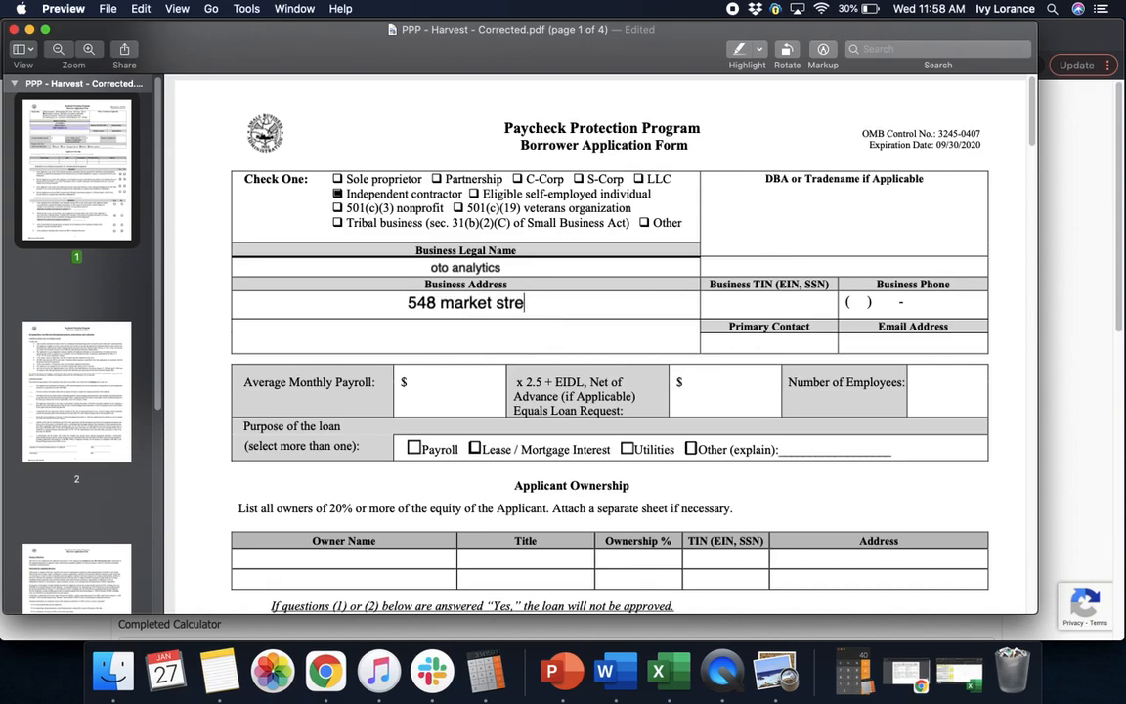
left_click(518, 337)
type("san fran")
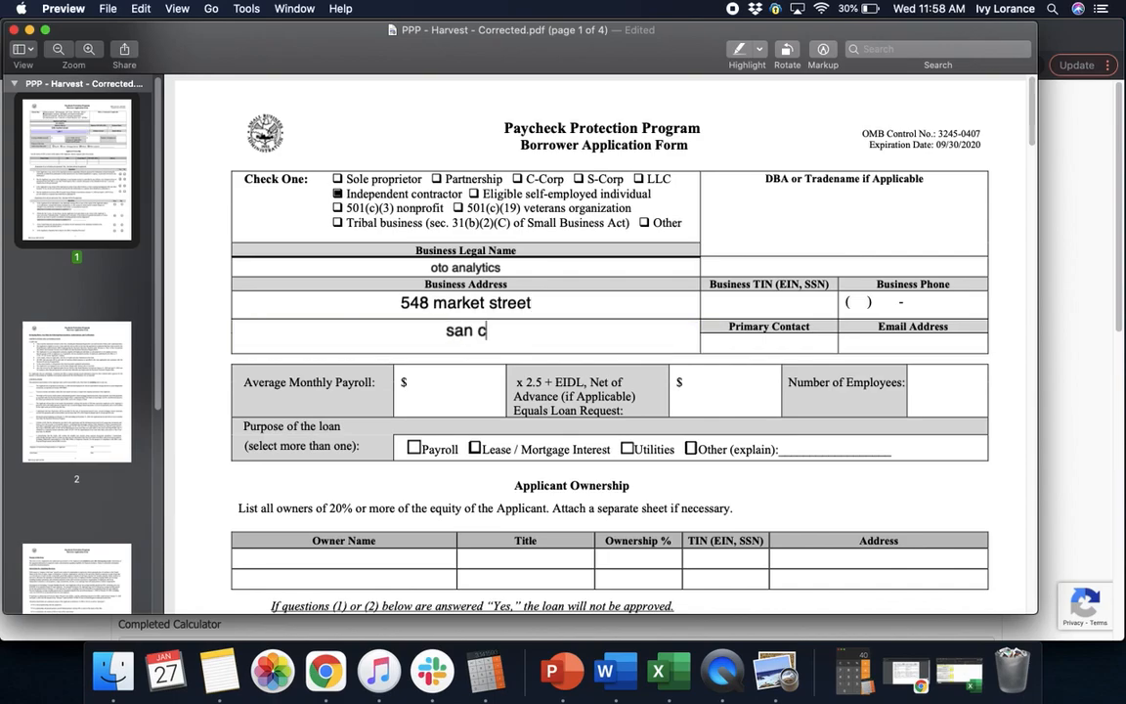
type("sic")
key("BackSpace")
key("BackSpace")
key("BackSpace")
type("cisco, ")
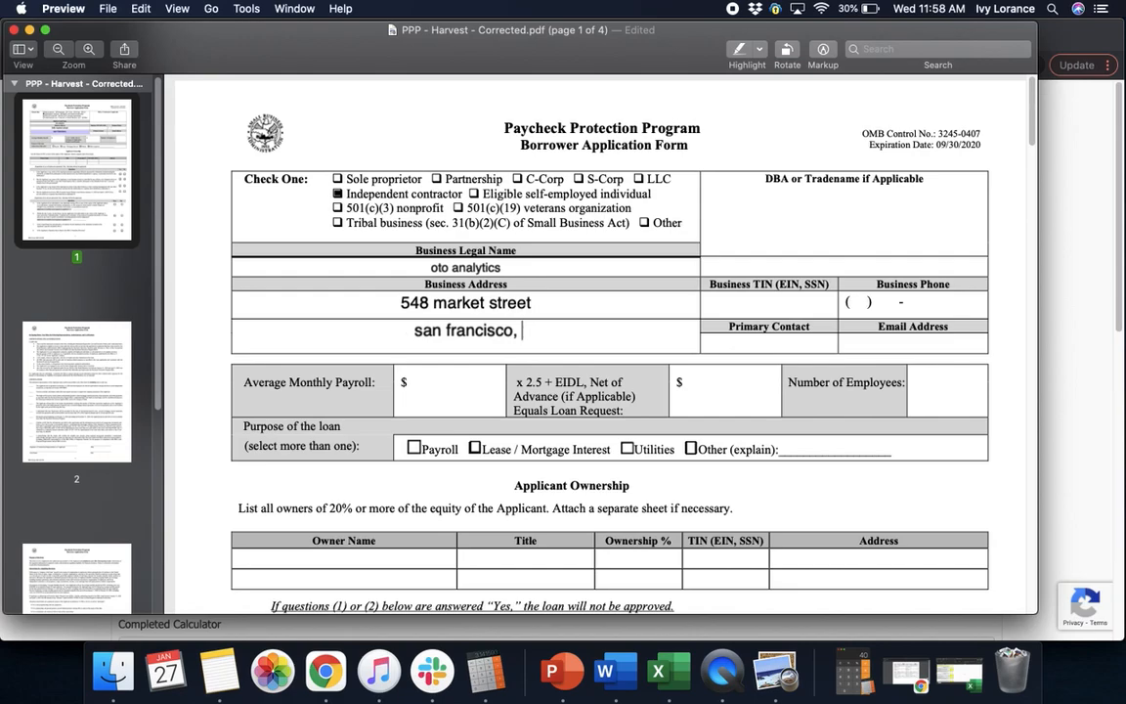
type("CA 9")
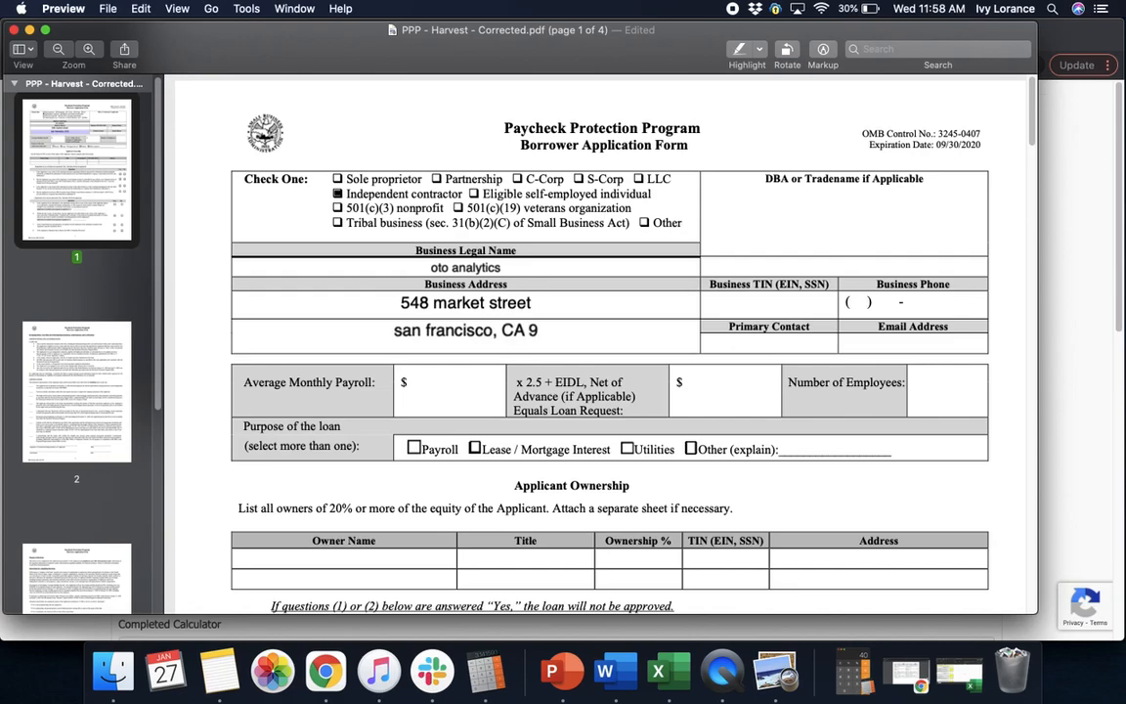
type("4104")
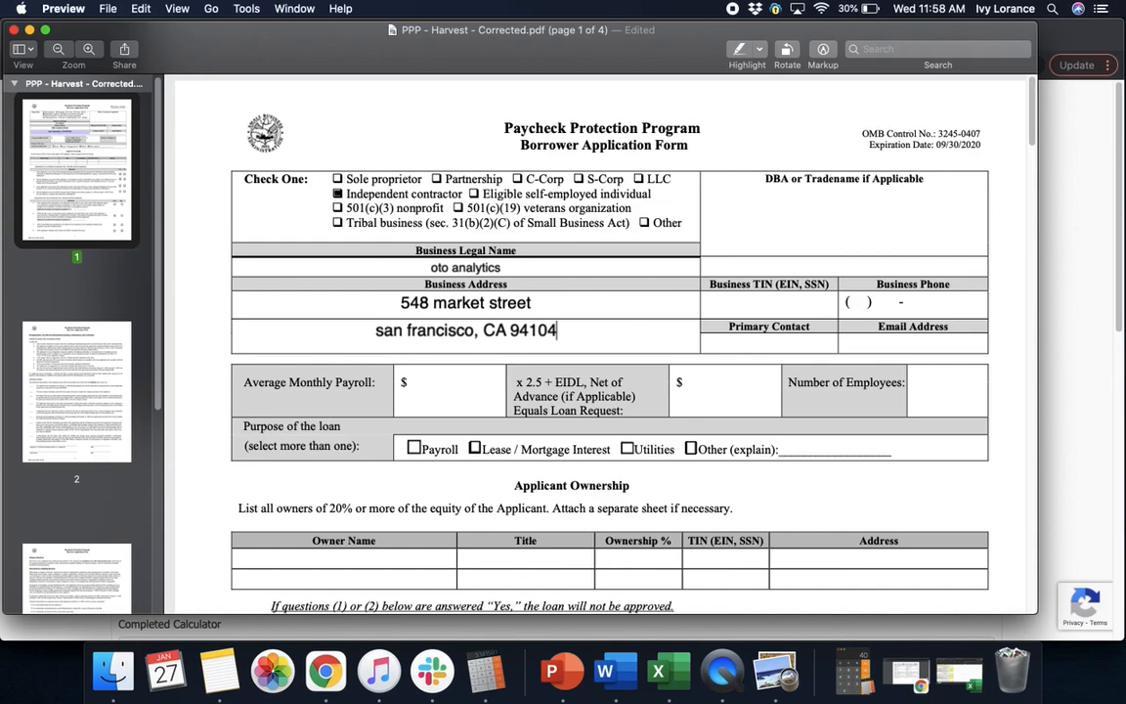
Fill in the business TIN, business phone, primary contact name and contact email
left_click(772, 303)
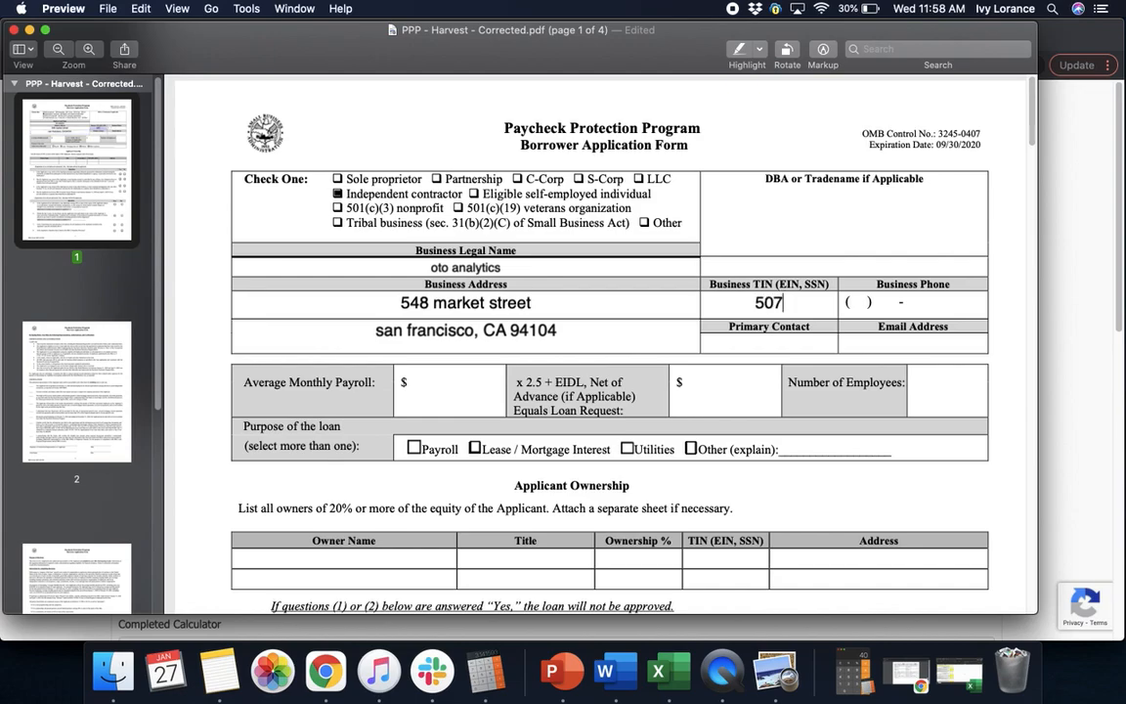
left_click(910, 297)
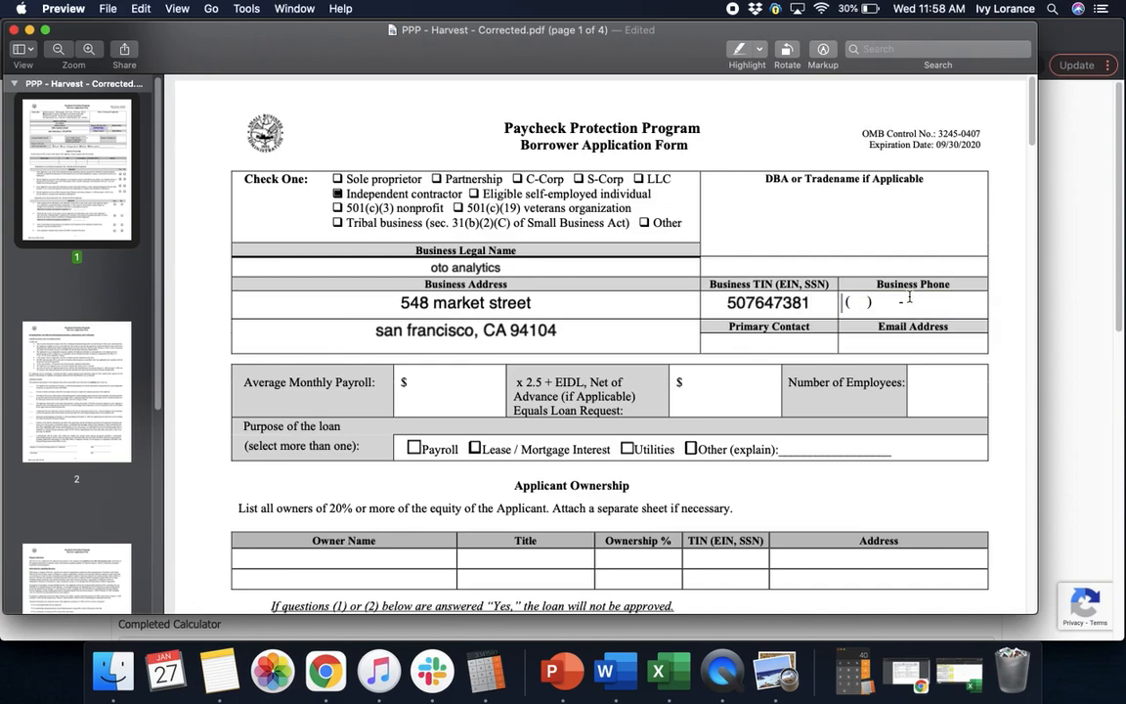
key("Tab")
left_click(939, 344)
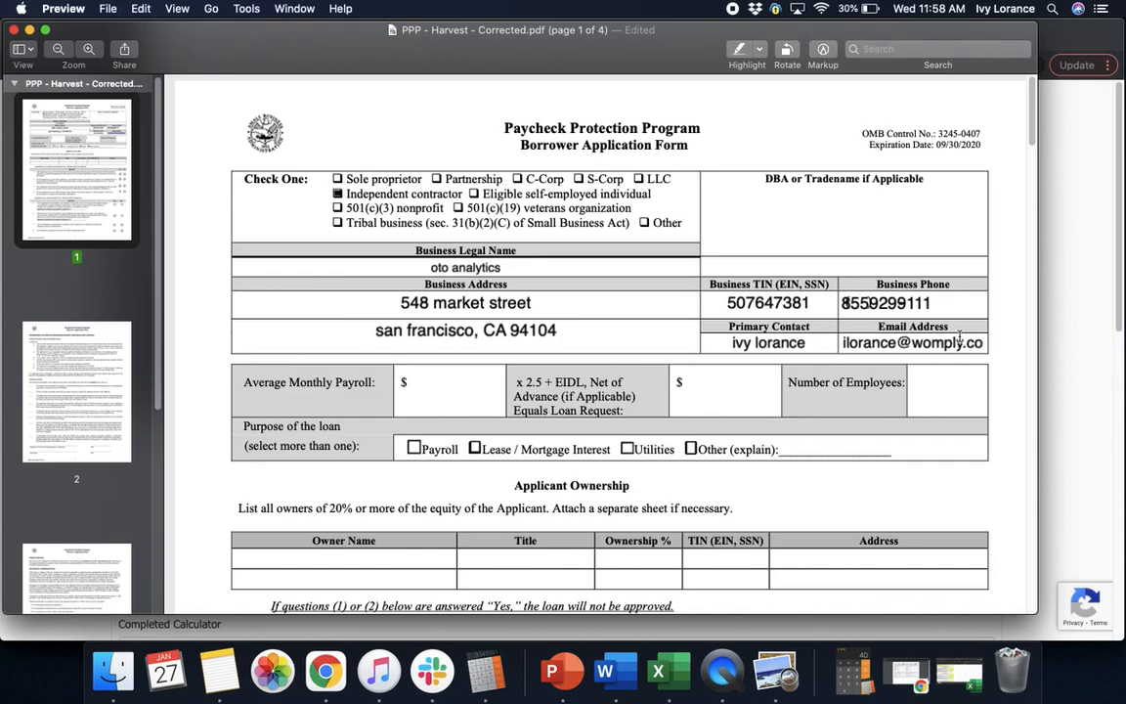
Enter average monthly payroll 5800, loan request 14,500 and 1 employee, and tick Payroll as the purpose
left_click(542, 335)
left_click(437, 388)
type("5800")
left_click(718, 392)
type("14,500")
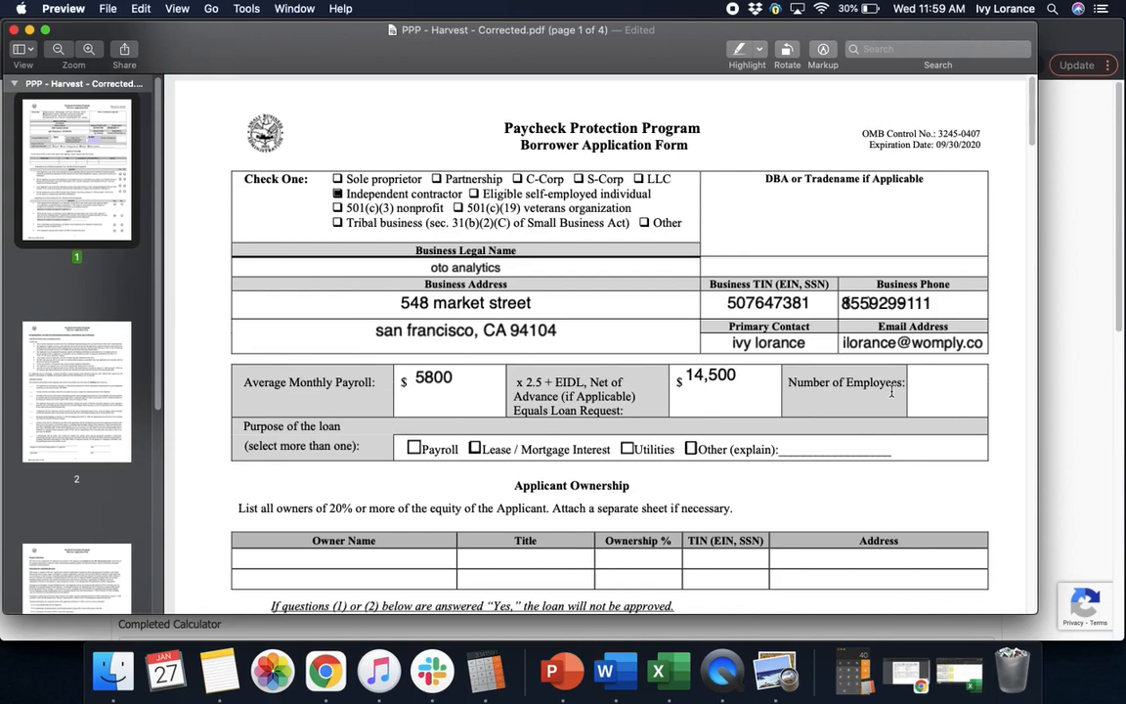
left_click(936, 391)
type("1")
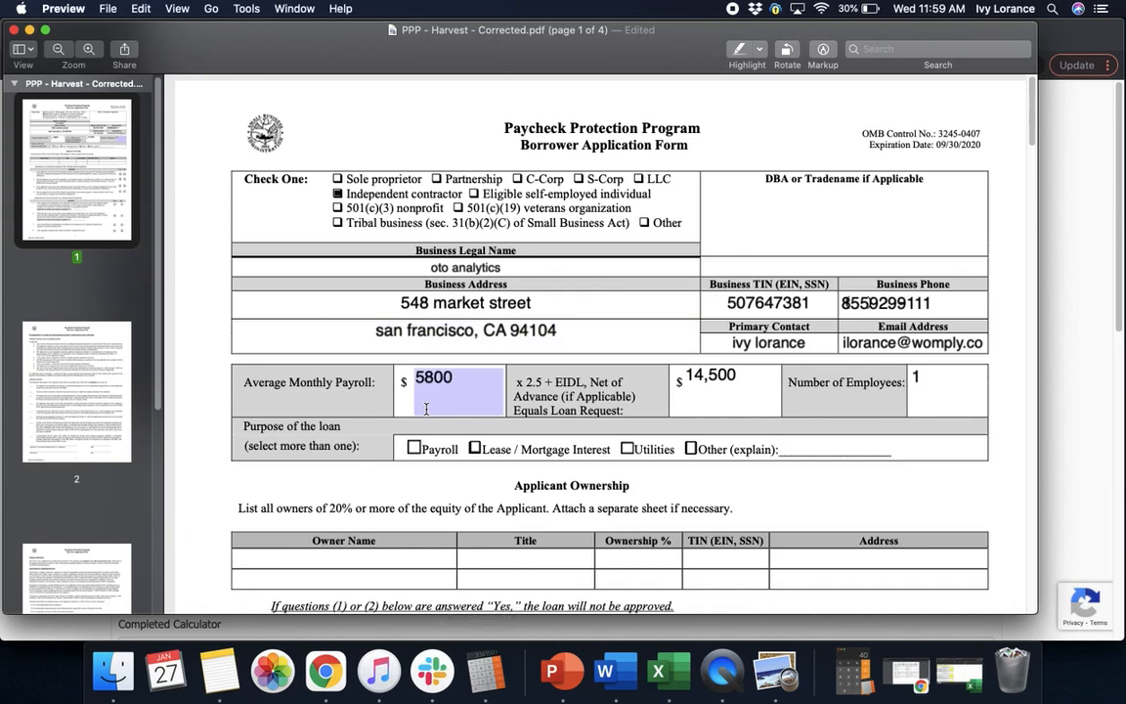
left_click(413, 448)
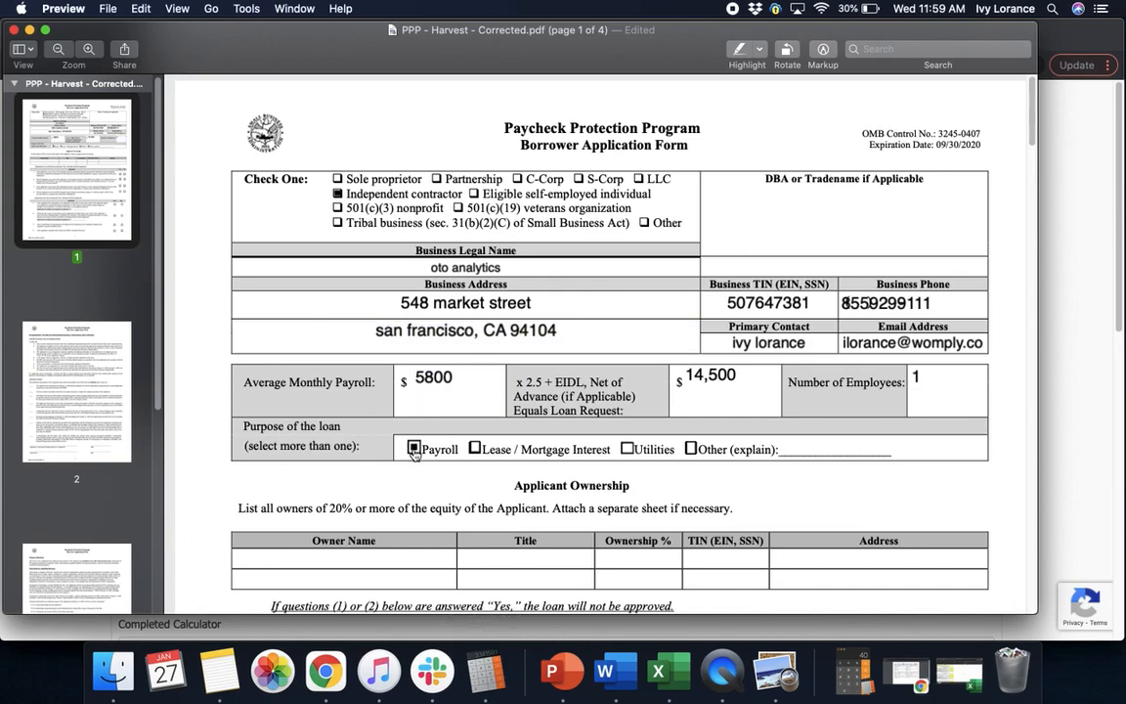
left_click(552, 480)
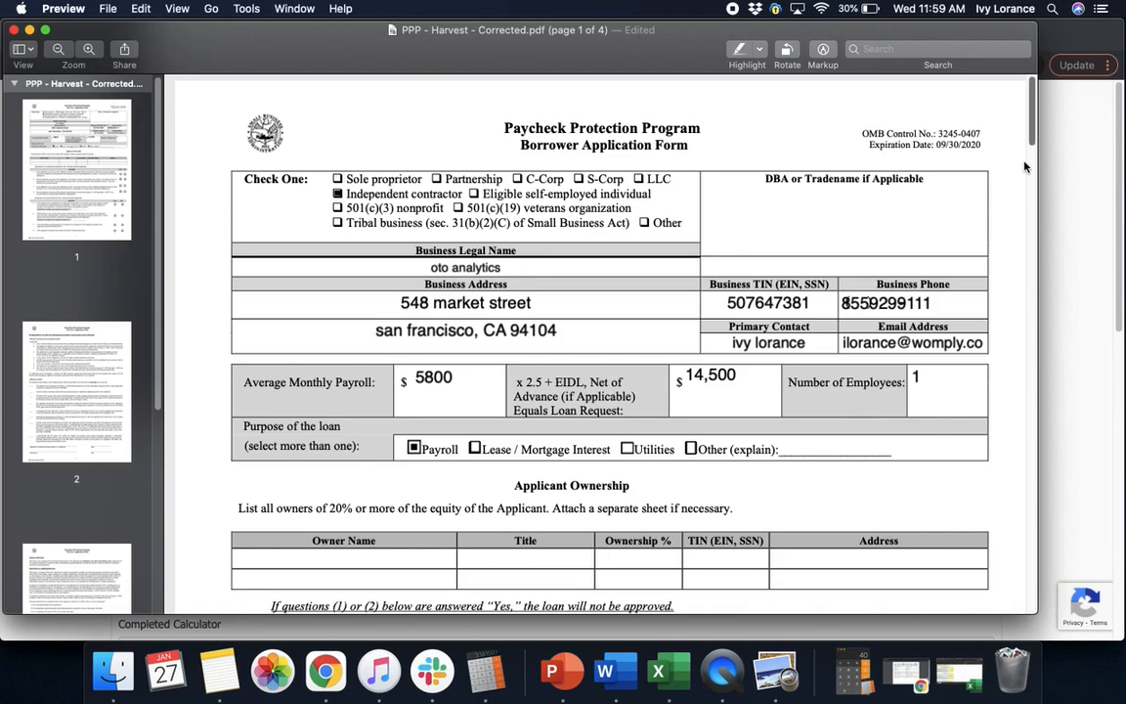
Enter the owner's name, title 'owner' and 100 percent ownership in the first Applicant Ownership row
scroll(1030, 143, "down", 2)
scroll(1030, 143, "down", 5)
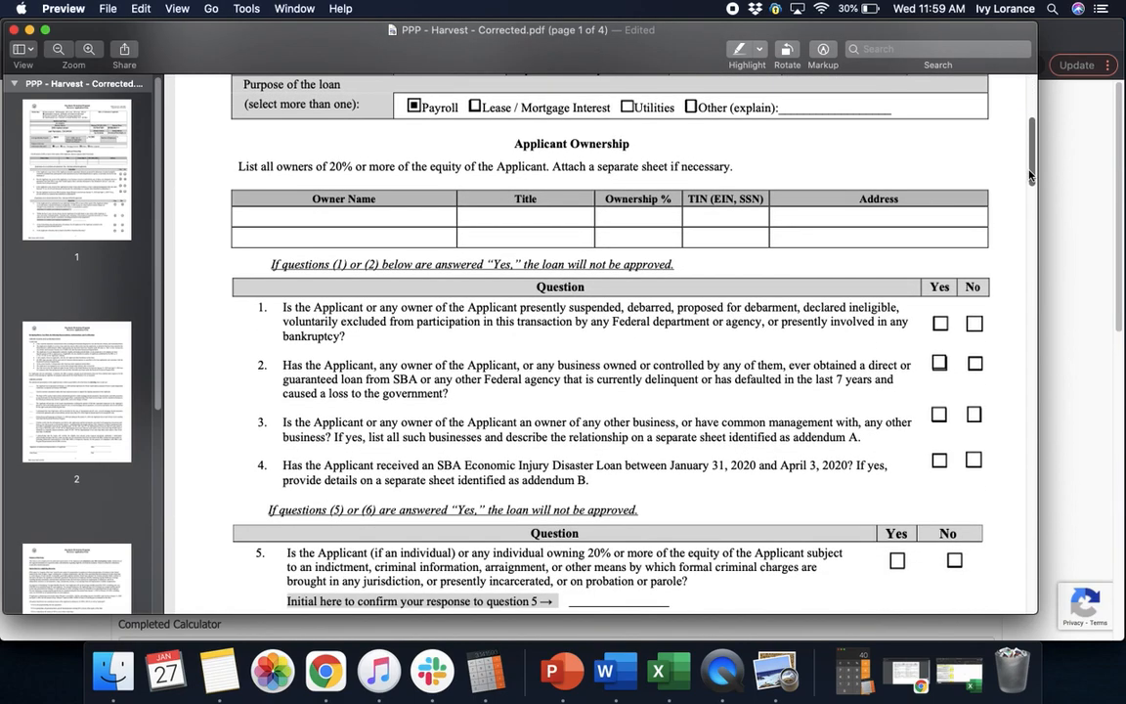
left_click(297, 221)
left_click(504, 217)
type("ow")
type("nve")
key("BackSpace")
key("BackSpace")
type("er")
left_click(665, 221)
type("100")
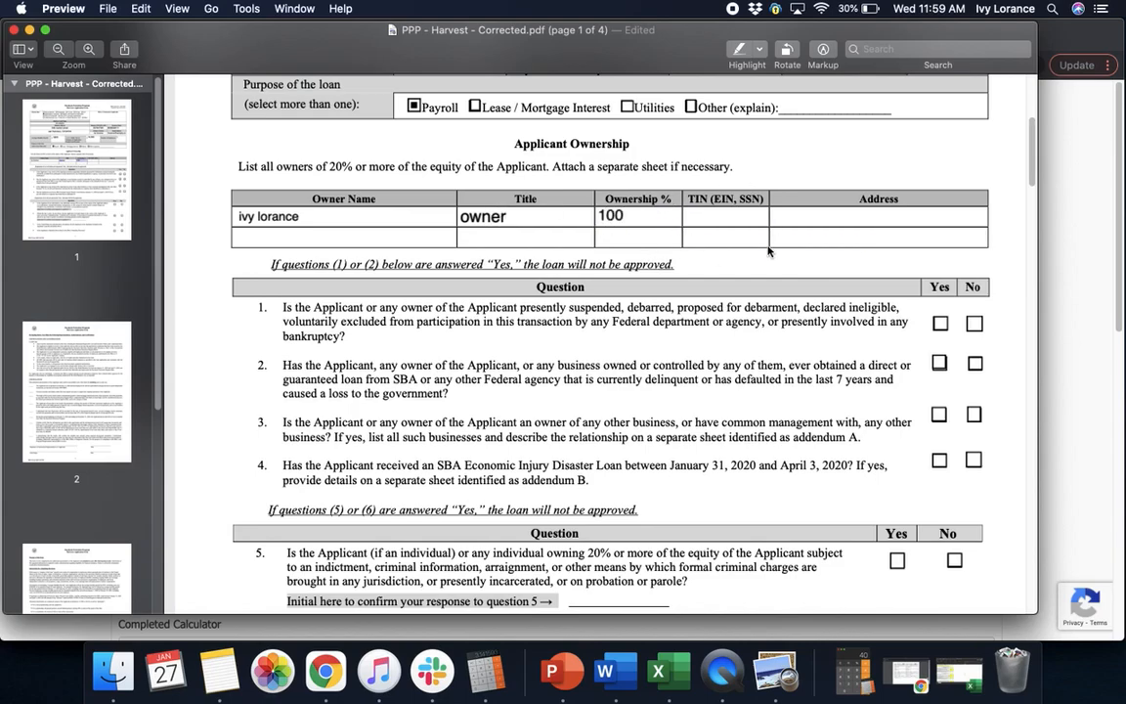
Fill in the owner's tax ID and street address in the same ownership row
left_click(734, 221)
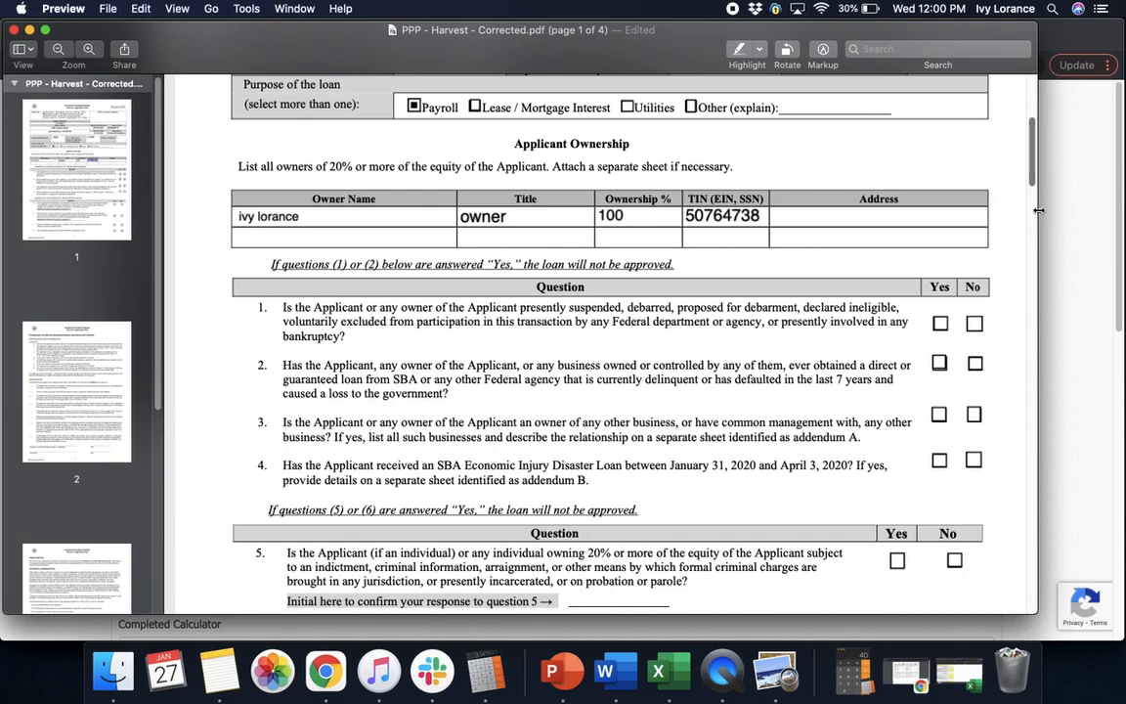
left_click(902, 223)
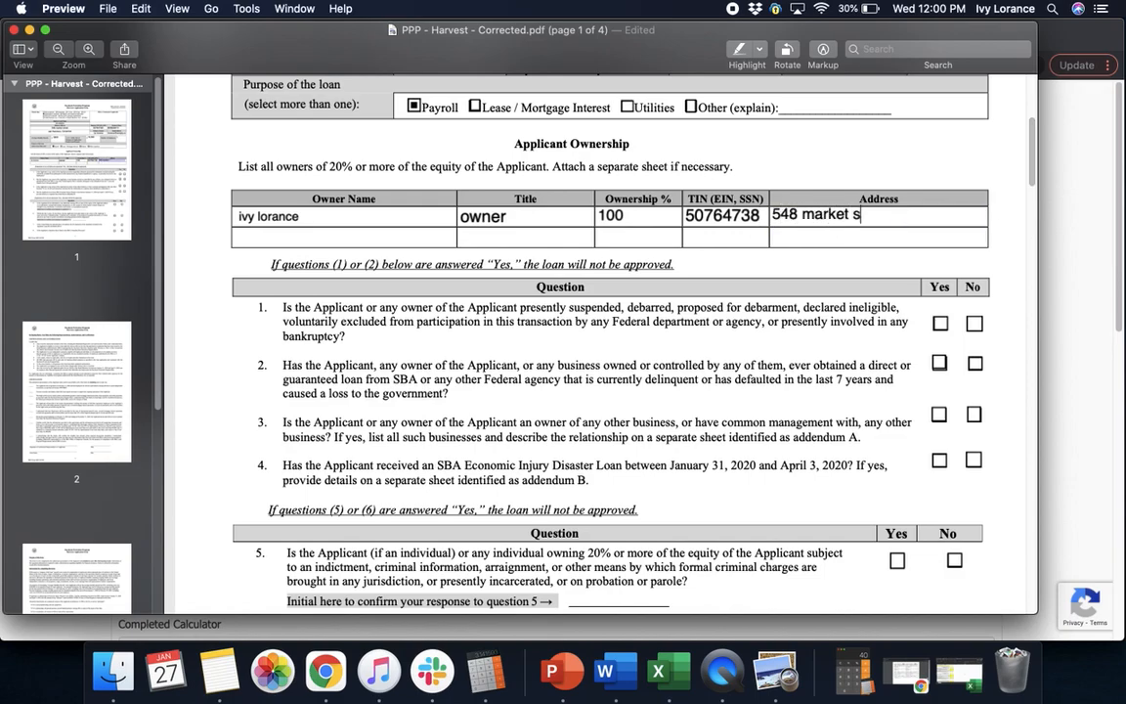
key("alt+BackSpace")
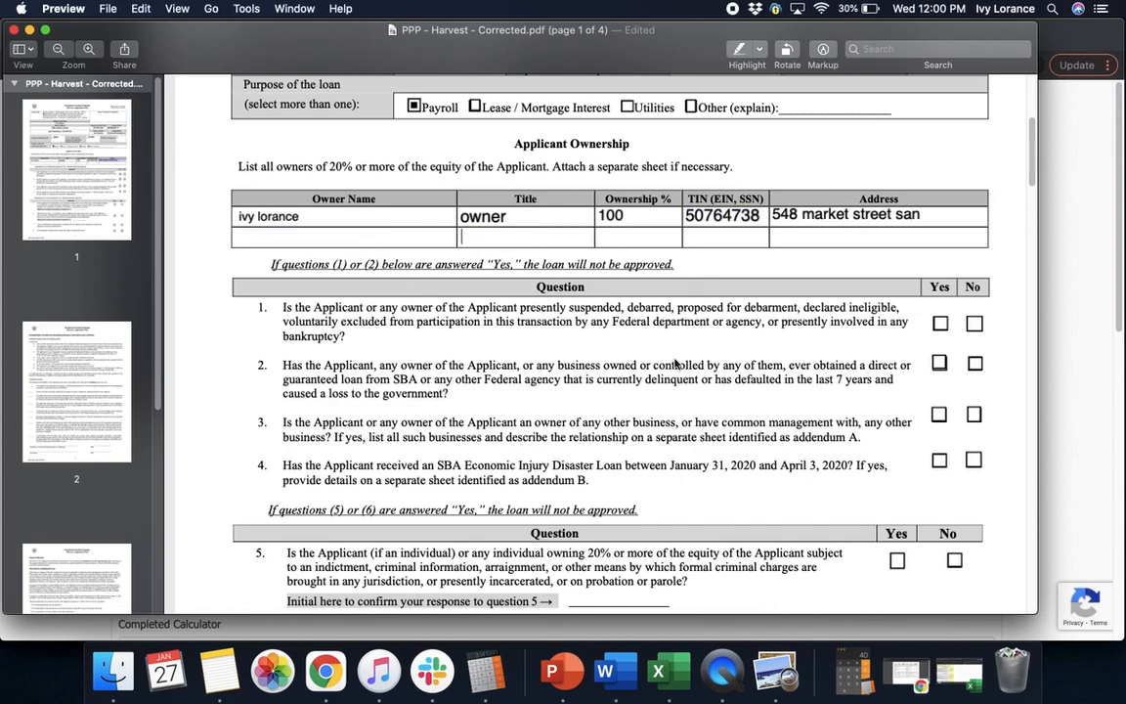
left_click_drag(1027, 174, 1029, 196)
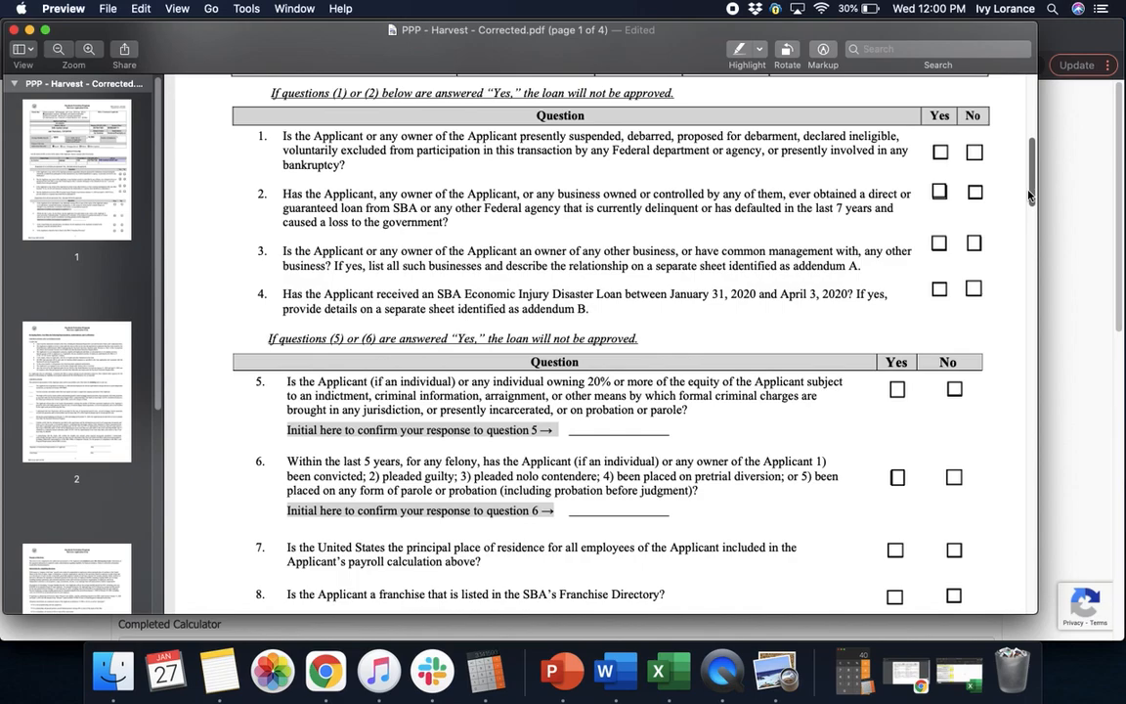
Tick No for borrower questions 1, 2, 3 and 4
left_click(977, 153)
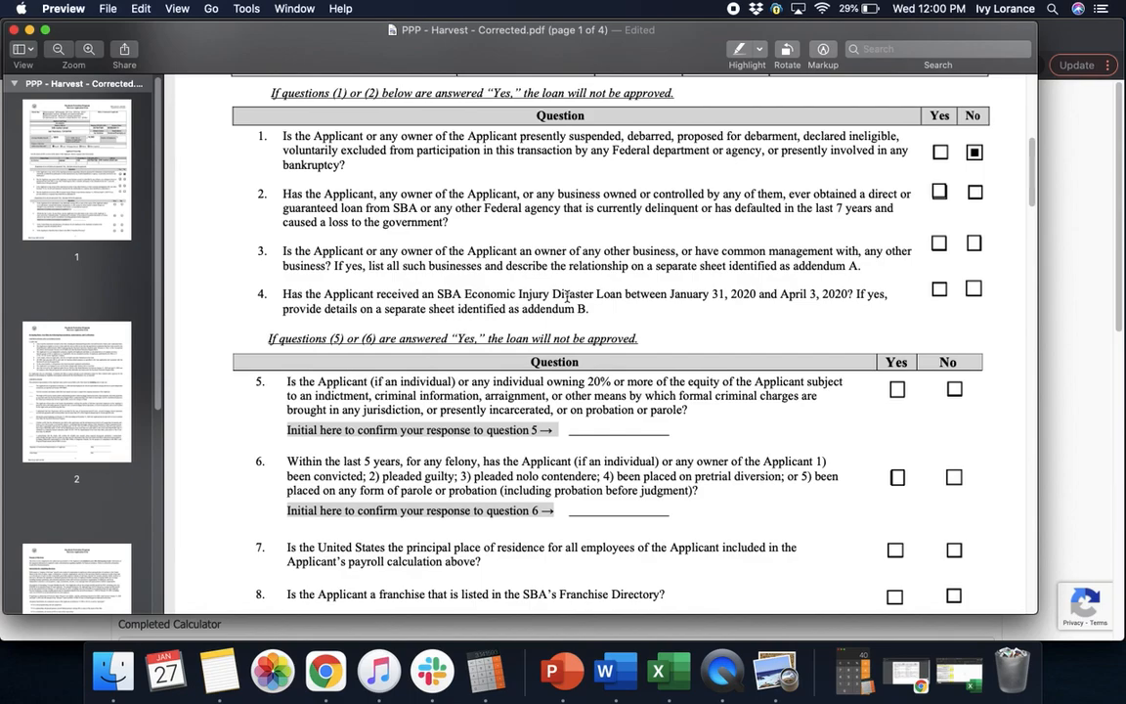
left_click(981, 199)
left_click(975, 245)
left_click(973, 289)
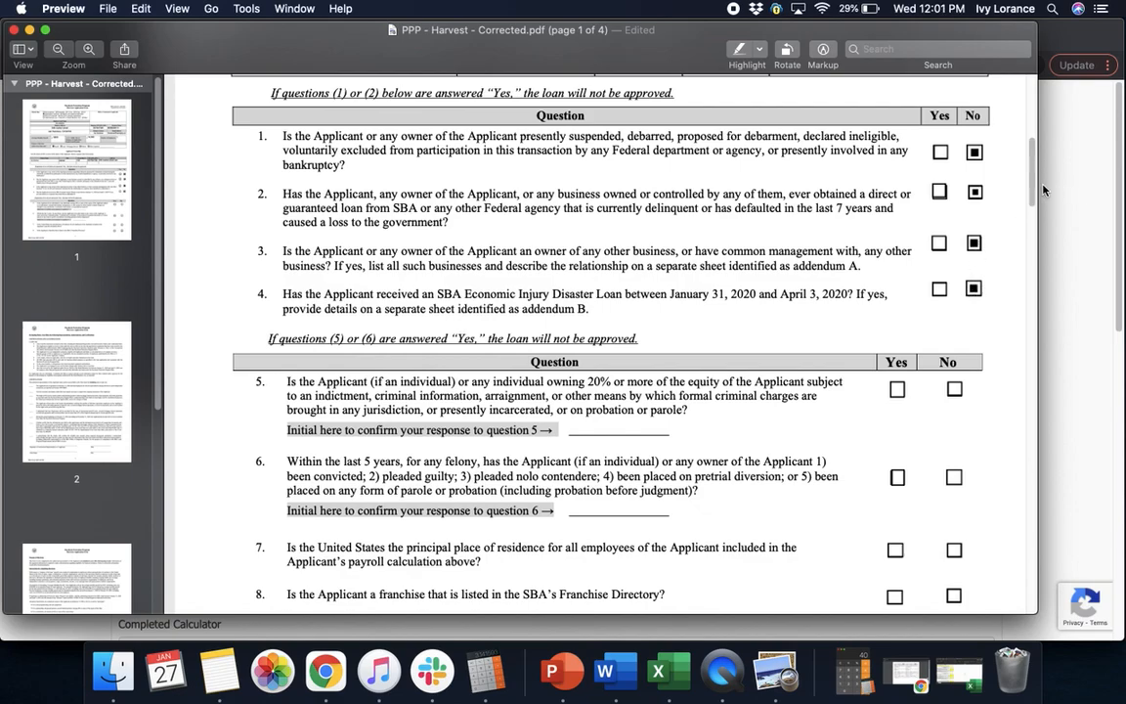
Answer No to question 5 and add the applicant's initials beside it
scroll(1028, 220, "down", 5)
scroll(1028, 220, "down", 2)
scroll(1027, 220, "up", 2)
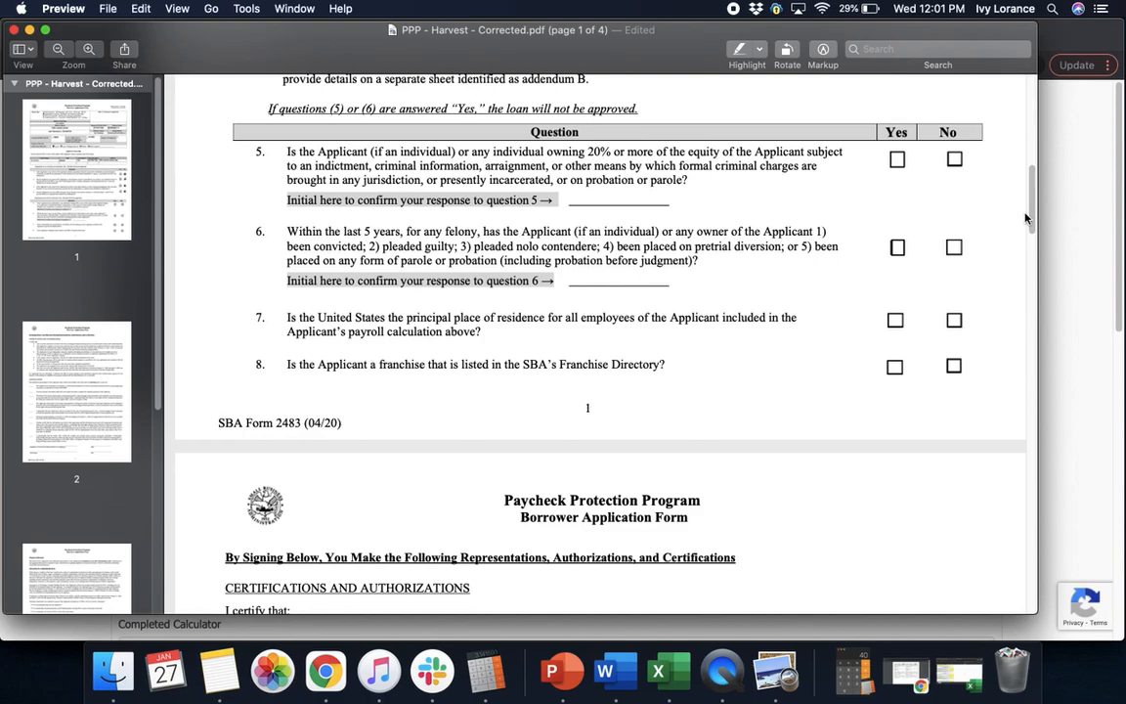
left_click(954, 158)
left_click(649, 198)
type("il")
Answer No to question 6 with the applicant's initials, then answer Yes to question 7
left_click(954, 248)
left_click(586, 281)
type("il")
left_click(556, 369)
left_click(895, 322)
Scroll the form down to the Certifications and Authorizations section on page 2
left_click_drag(1030, 213, 1027, 261)
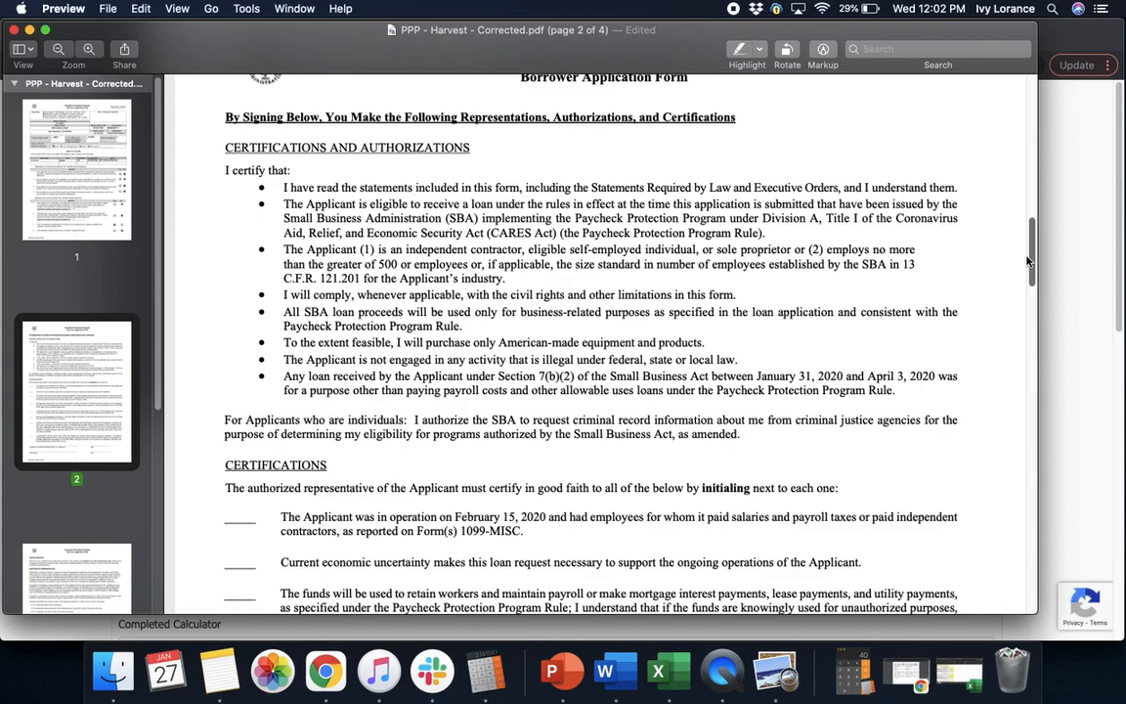
left_click(1027, 260)
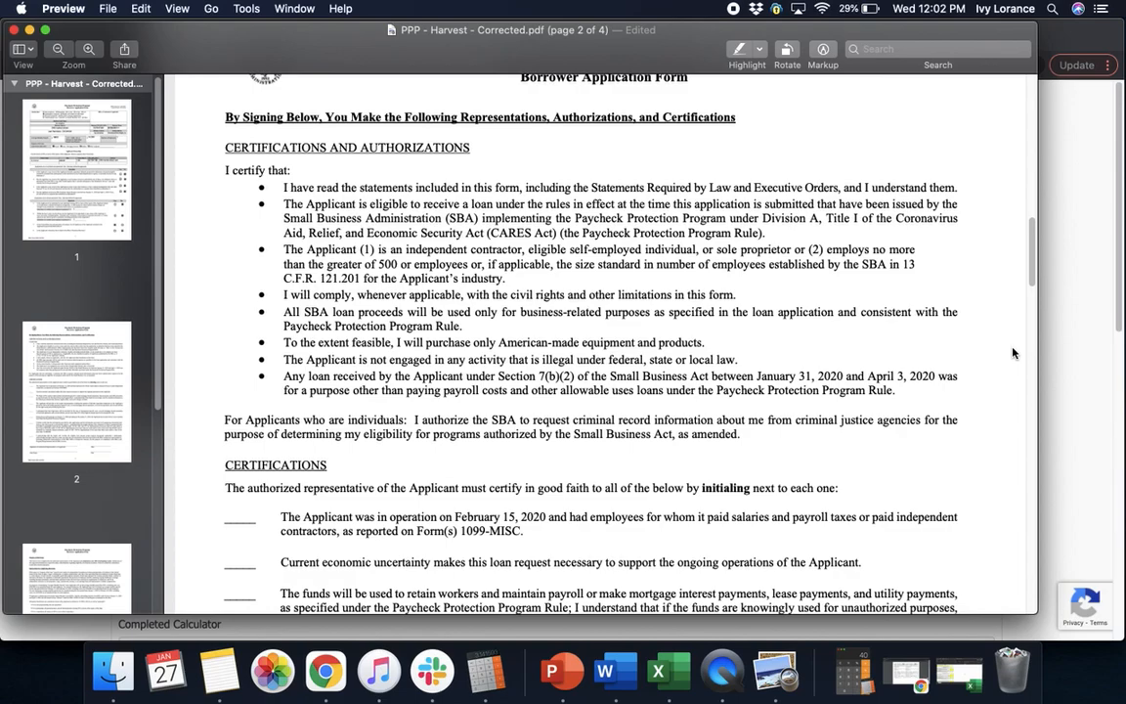
left_click_drag(1034, 252, 1033, 289)
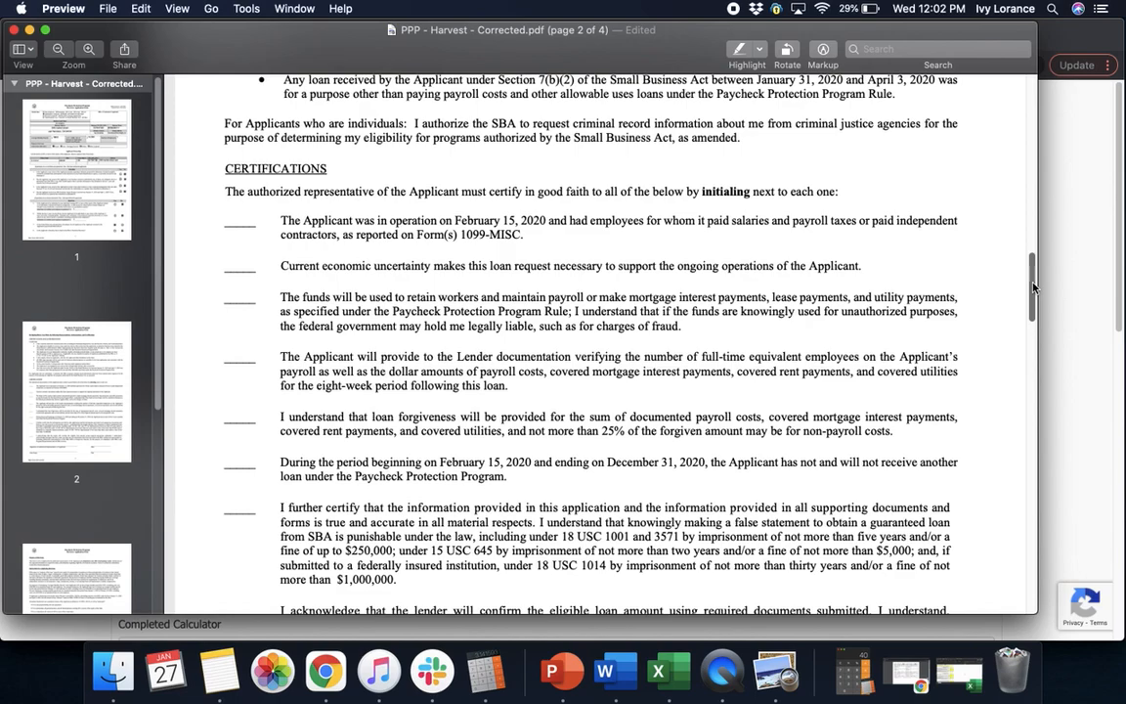
Type the applicant's initials into the blanks beside the first five certification statements
left_click(236, 218)
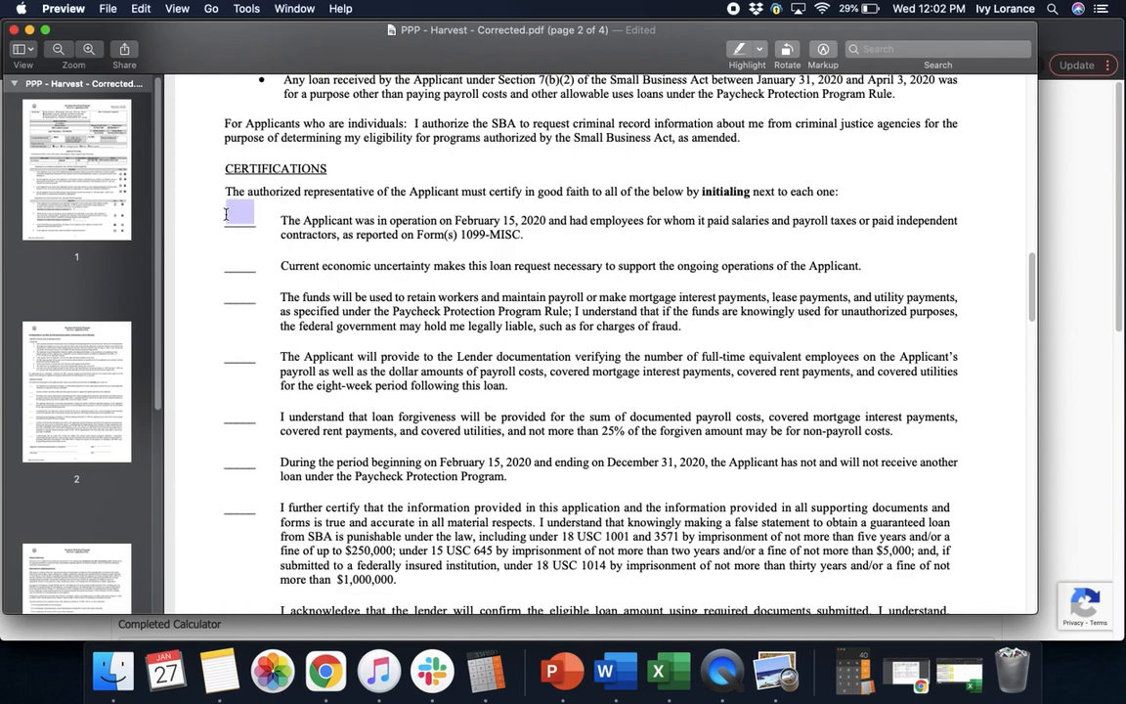
left_click(237, 218)
type("I")
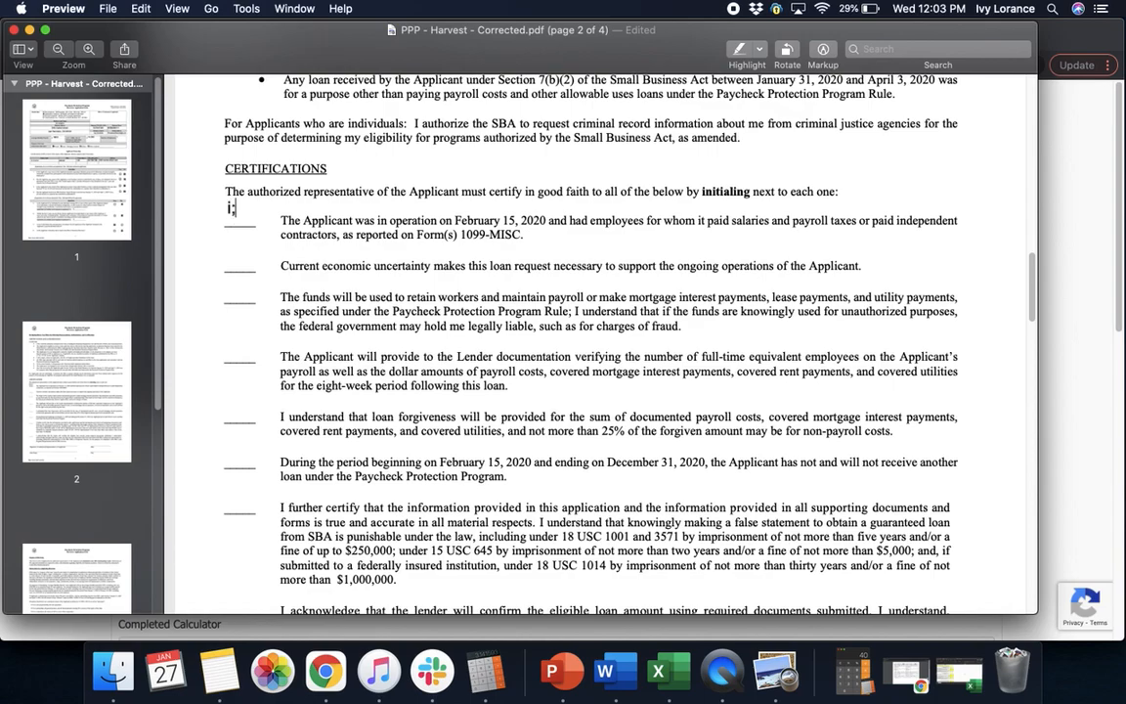
type("l")
left_click(247, 248)
type("il")
left_click(251, 291)
type("il")
left_click(253, 350)
type("il")
left_click(251, 400)
type("il")
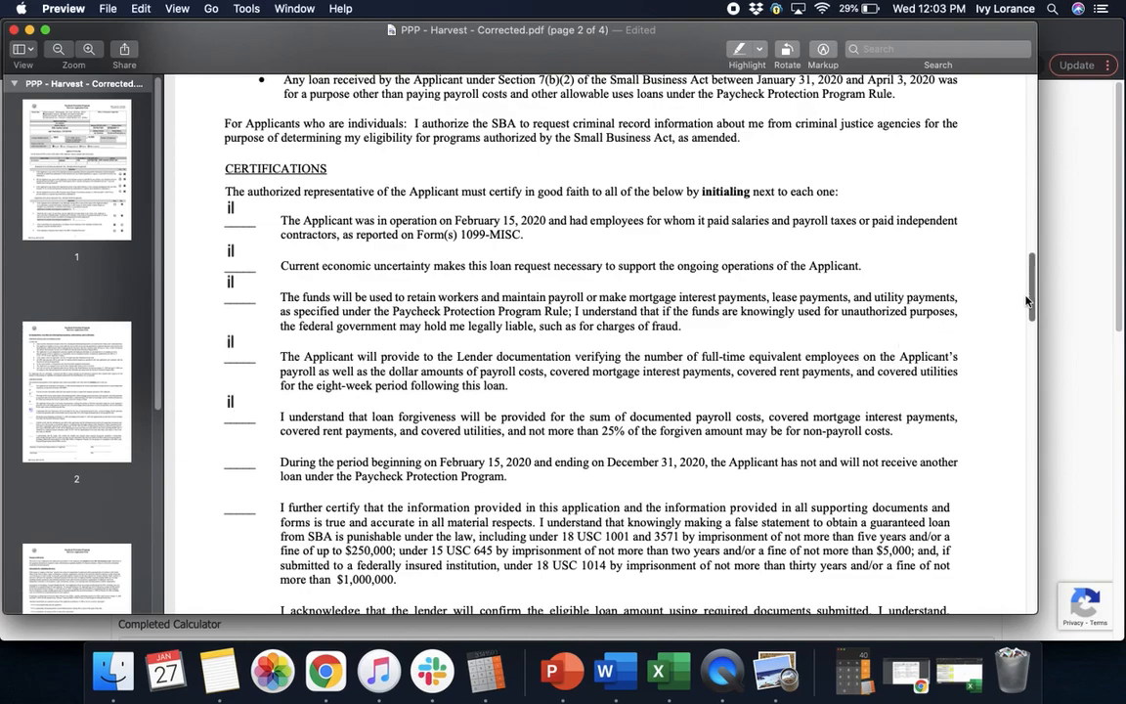
Initial the remaining three certification statements, including the February 15 and acknowledgement statements
left_click_drag(1029, 301, 1030, 330)
left_click(248, 241)
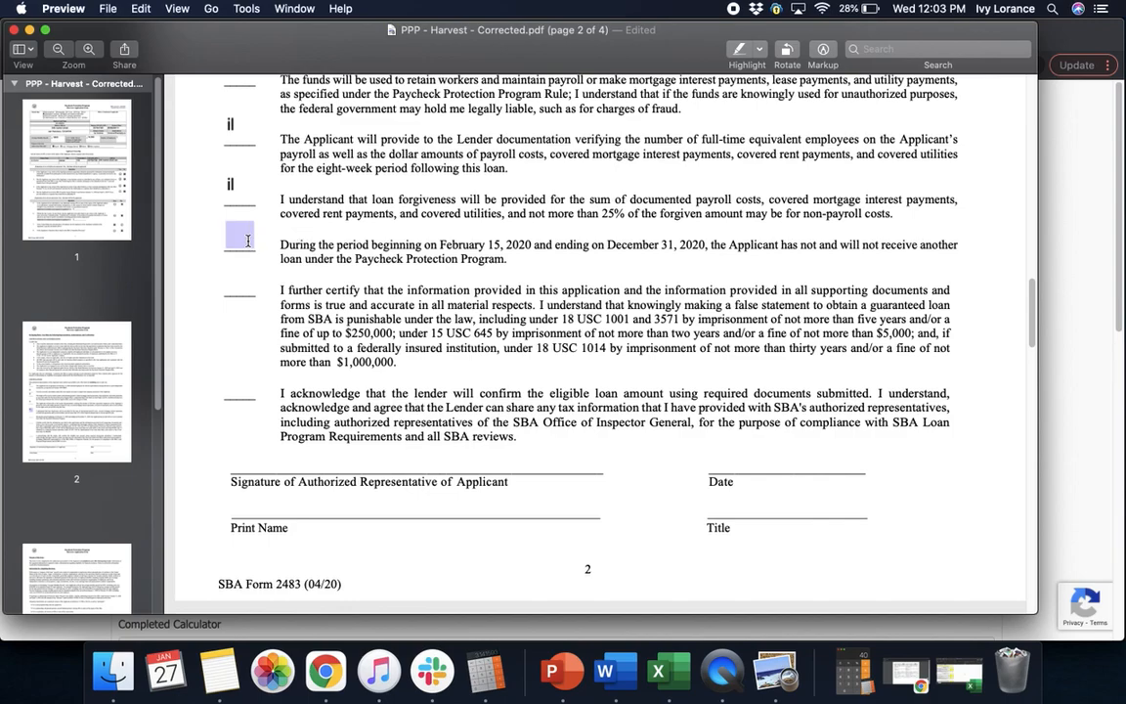
left_click(242, 233)
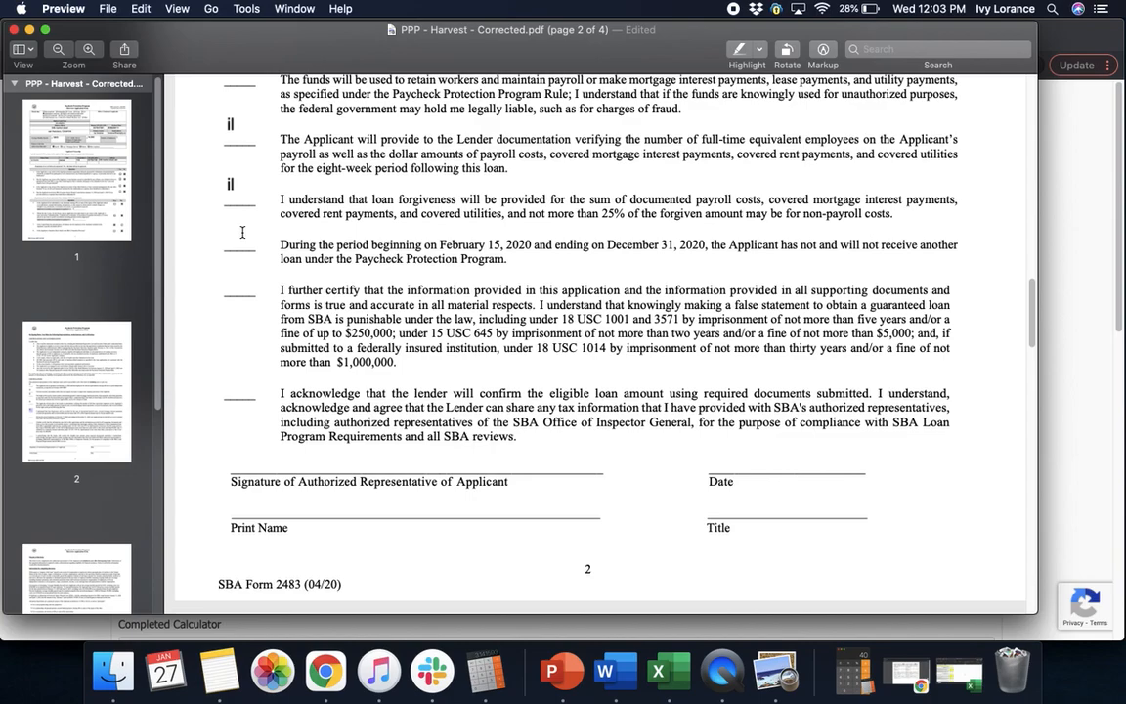
type("il")
left_click(244, 279)
type("il")
left_click(246, 383)
type("il")
Fill the signature block with the owner's printed name, date 1/27/2021 and title owner
left_click(277, 457)
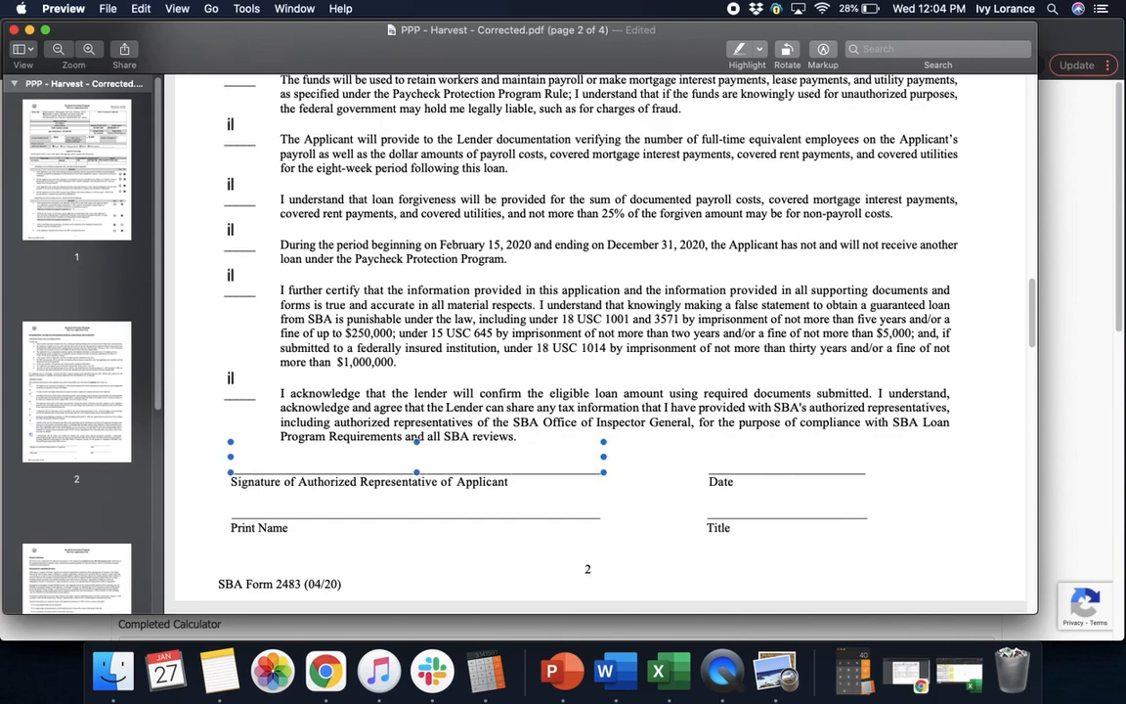
left_click(284, 511)
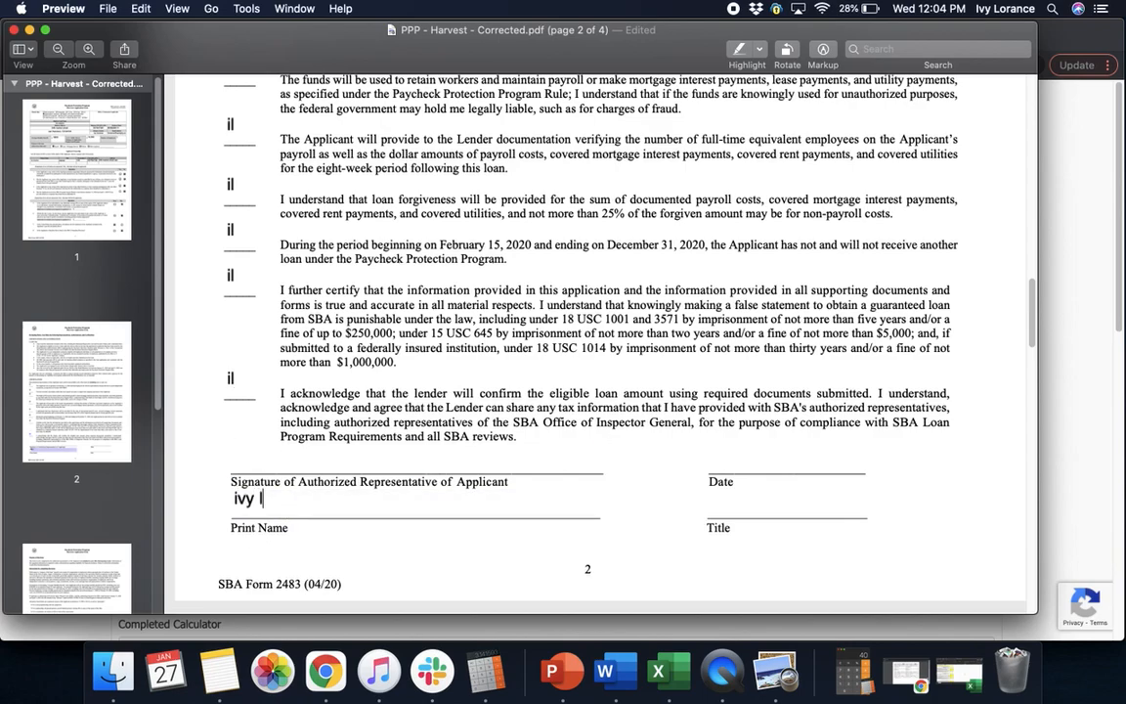
left_click(572, 479)
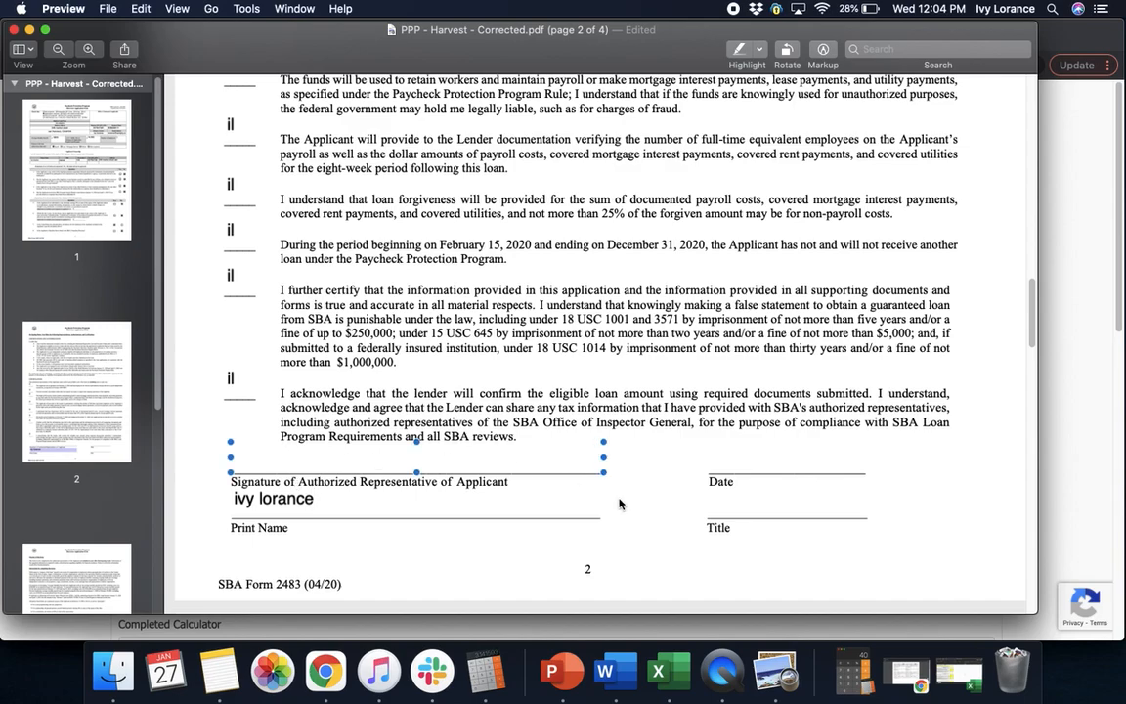
left_click(728, 465)
type("1/2")
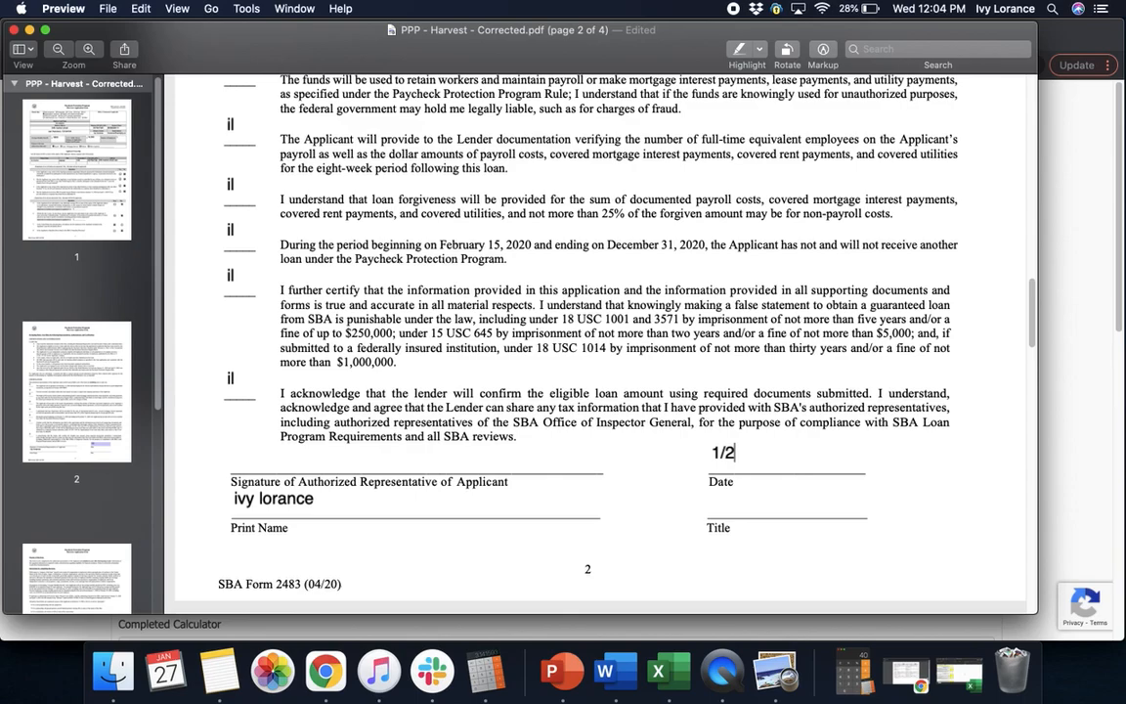
type("7/2021")
left_click(751, 499)
type("owner")
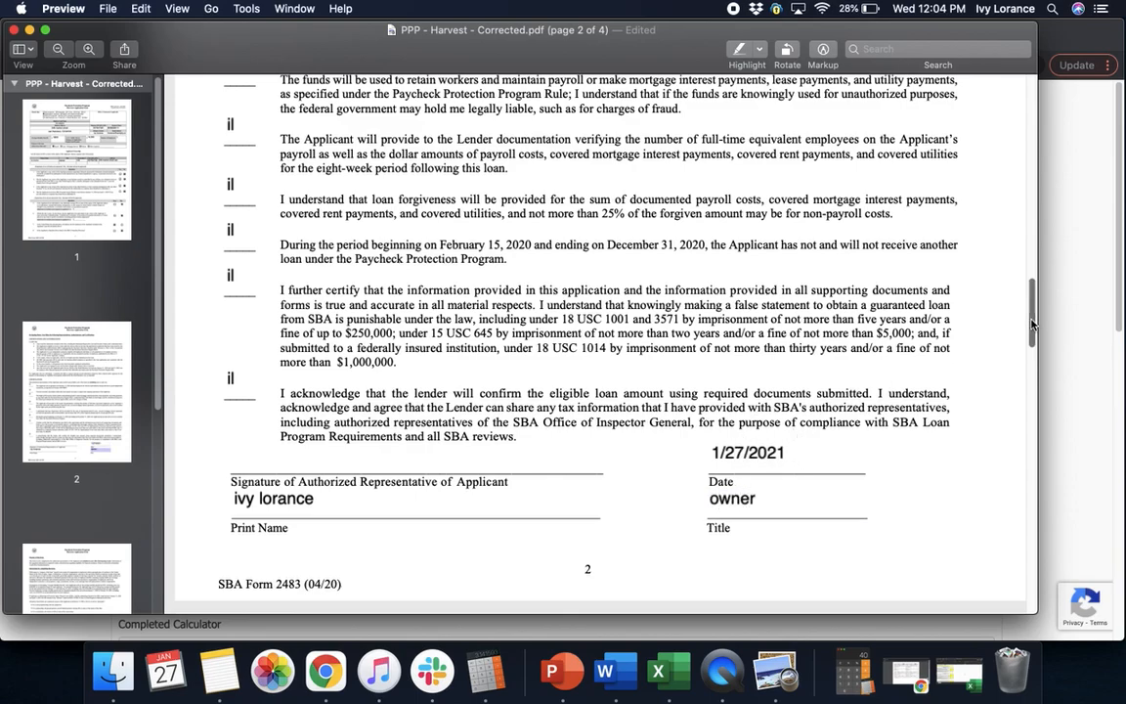
Save the filled-in PDF from the File menu and close the document
left_click_drag(1032, 325, 1024, 391)
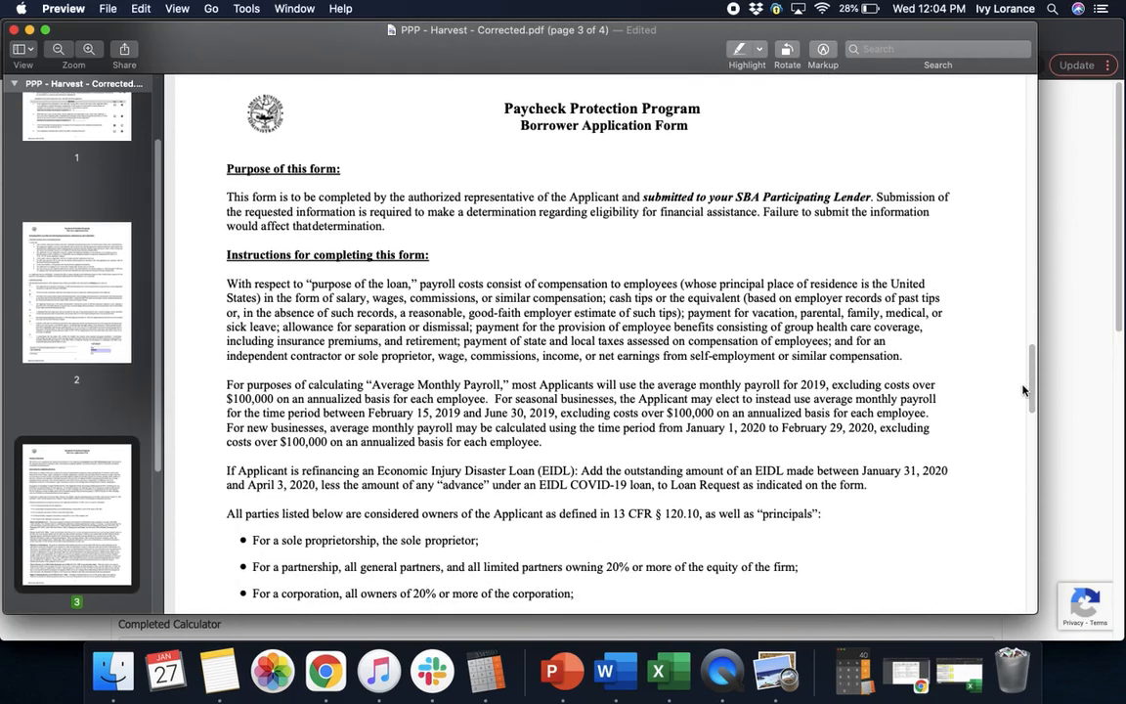
left_click_drag(1033, 386, 1025, 604)
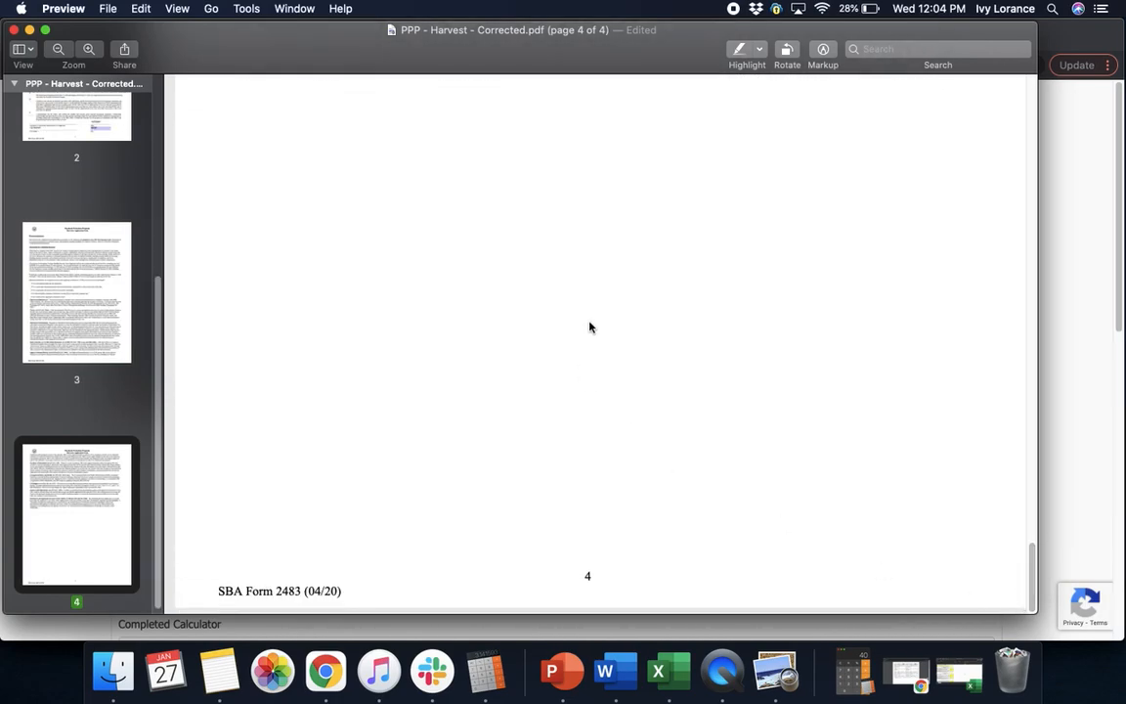
left_click(101, 16)
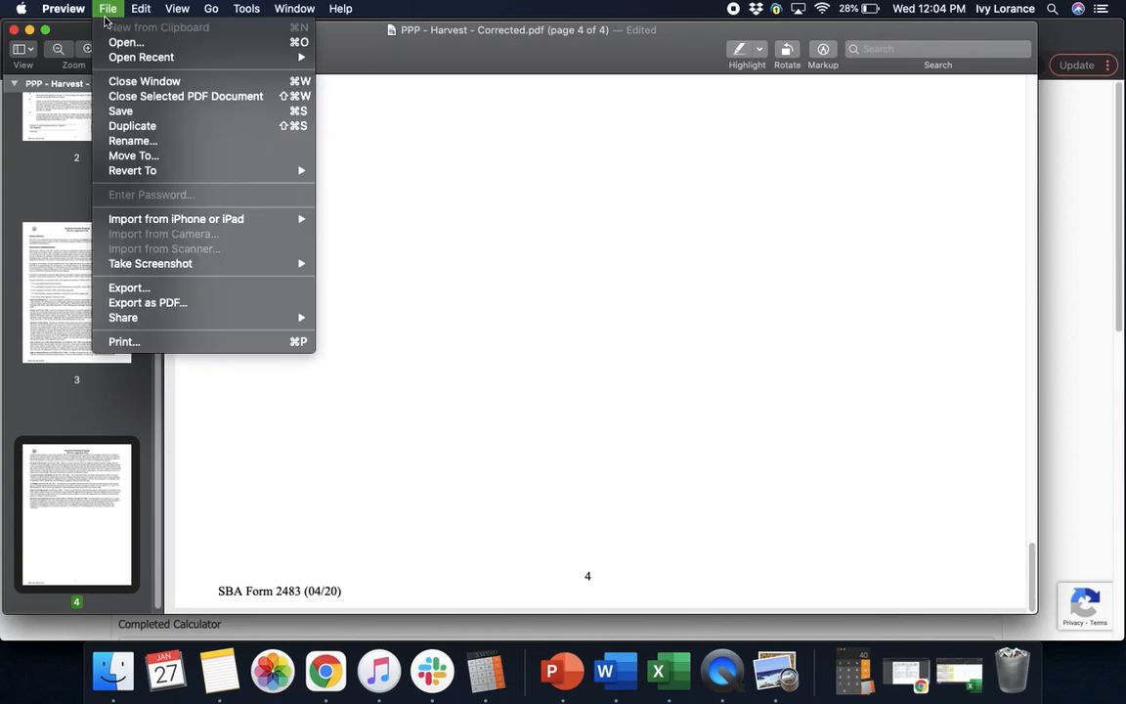
left_click(120, 111)
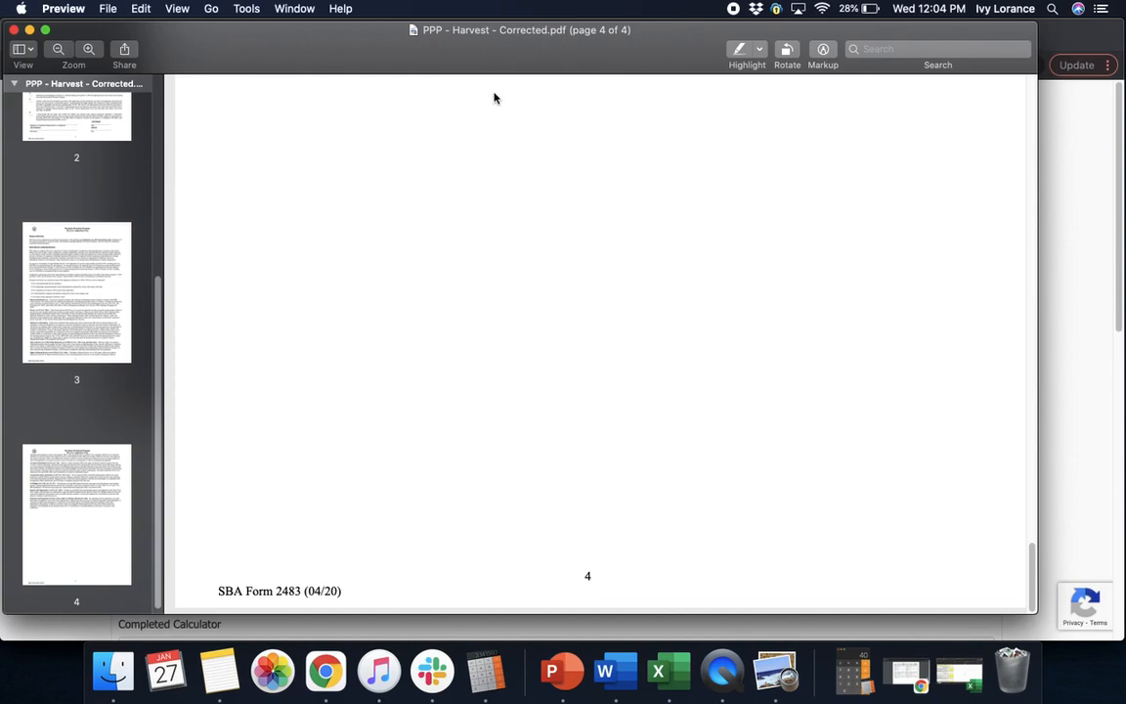
left_click(13, 30)
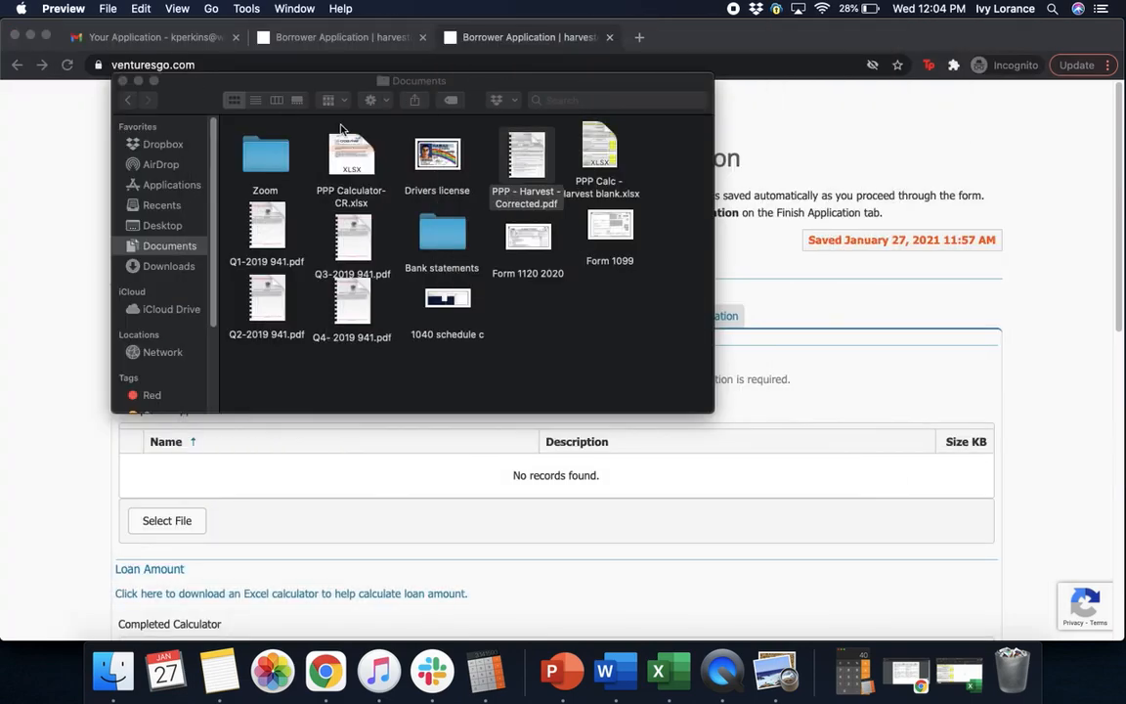
Upload PPP - Harvest - Corrected.pdf from Documents as the Completed Application
left_click(122, 82)
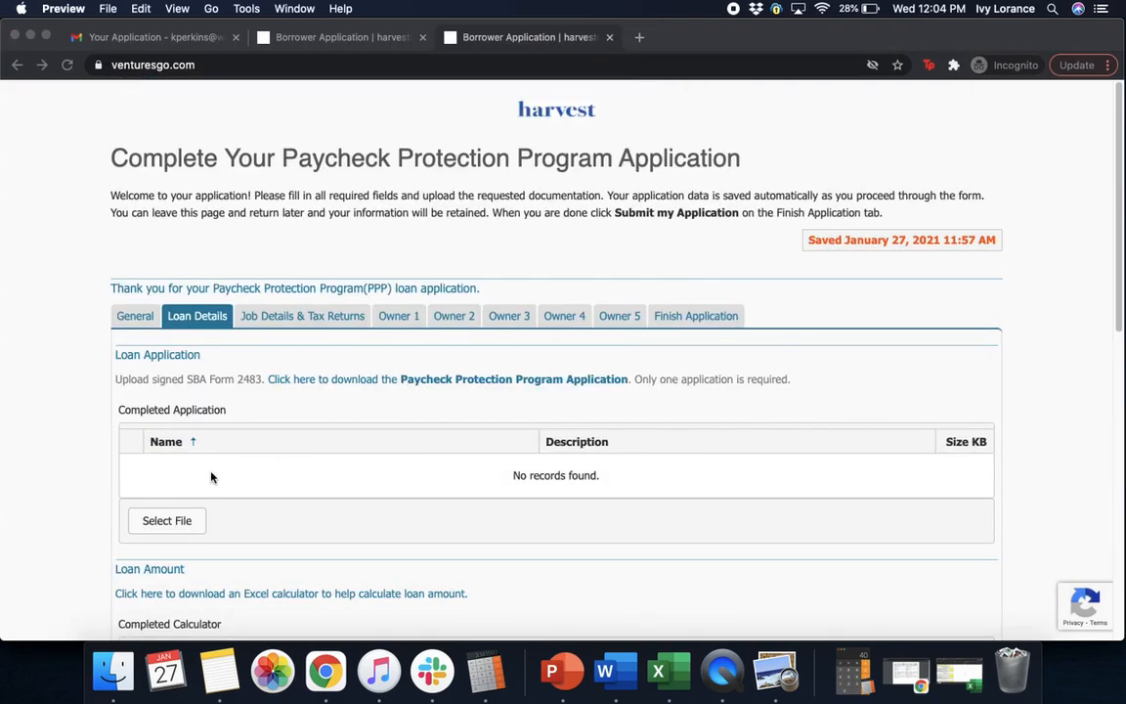
left_click(183, 523)
left_click(183, 524)
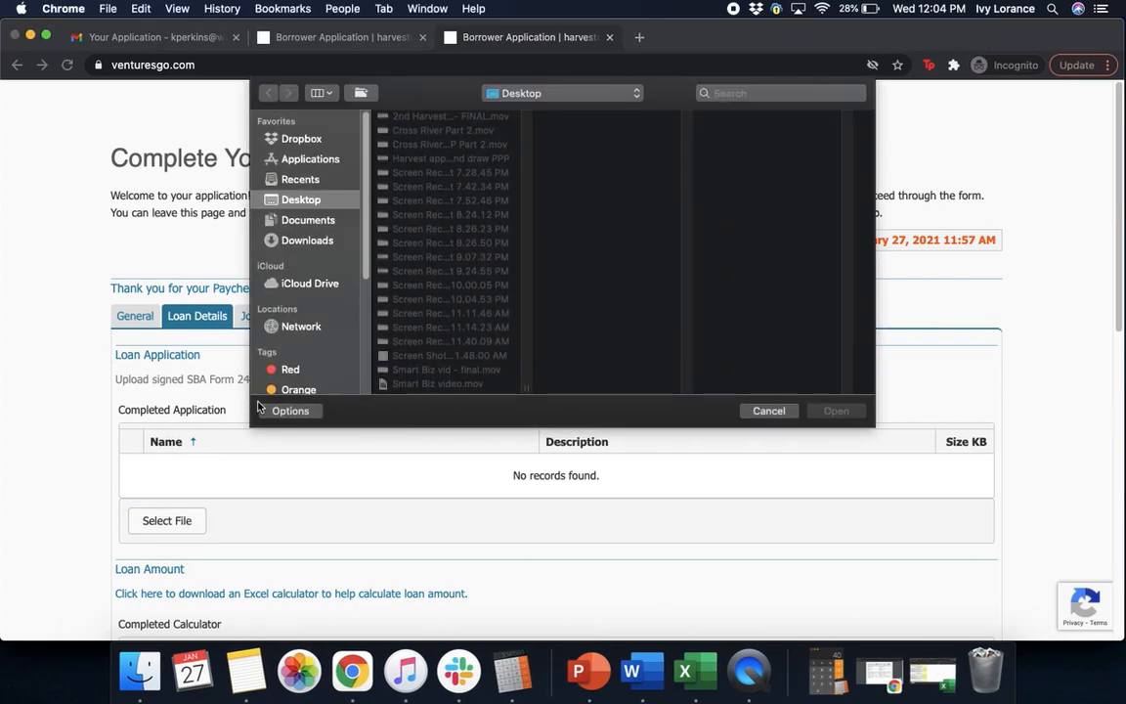
left_click(420, 158)
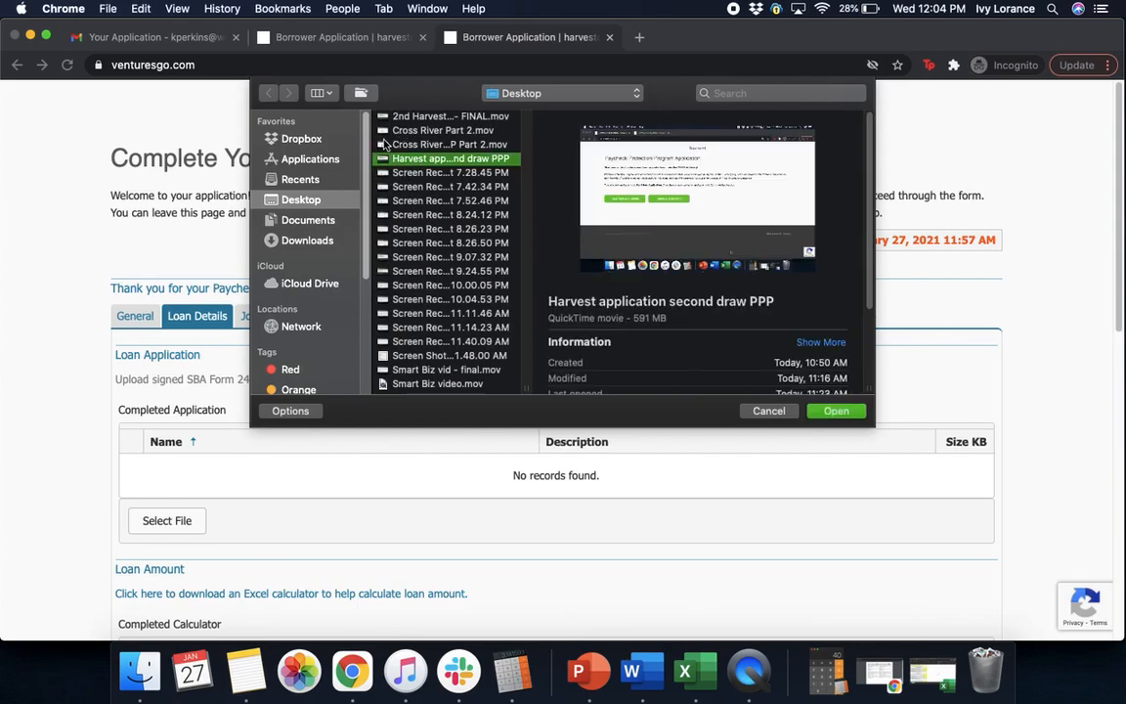
left_click(310, 222)
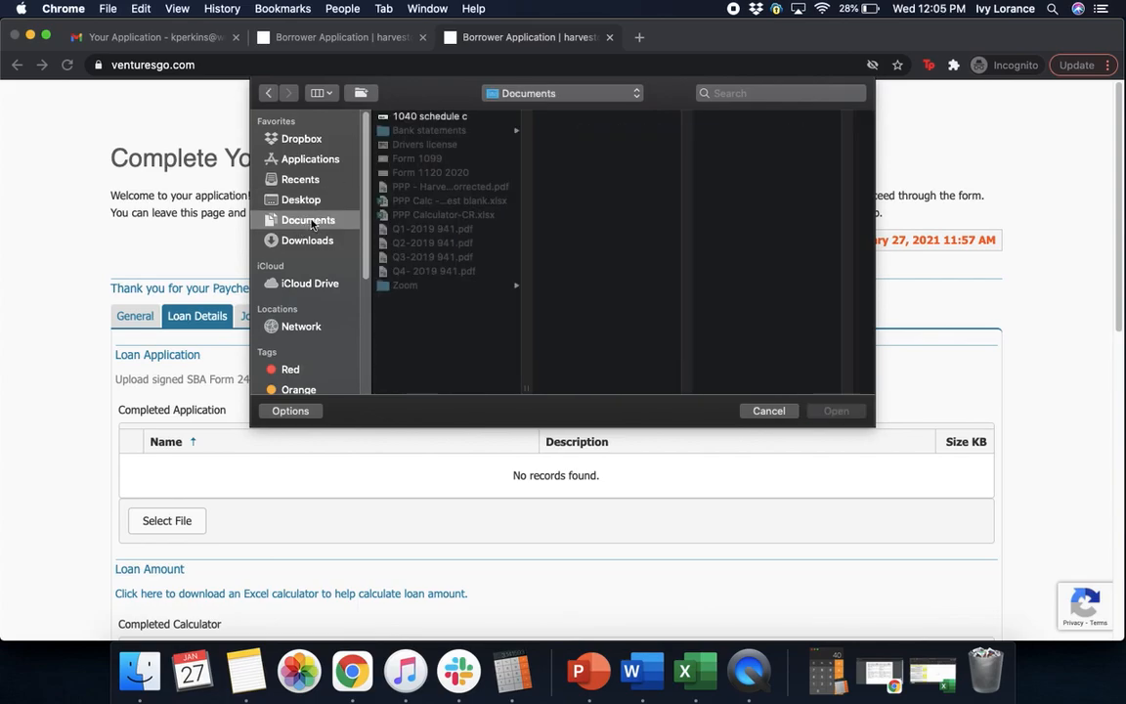
left_click(448, 187)
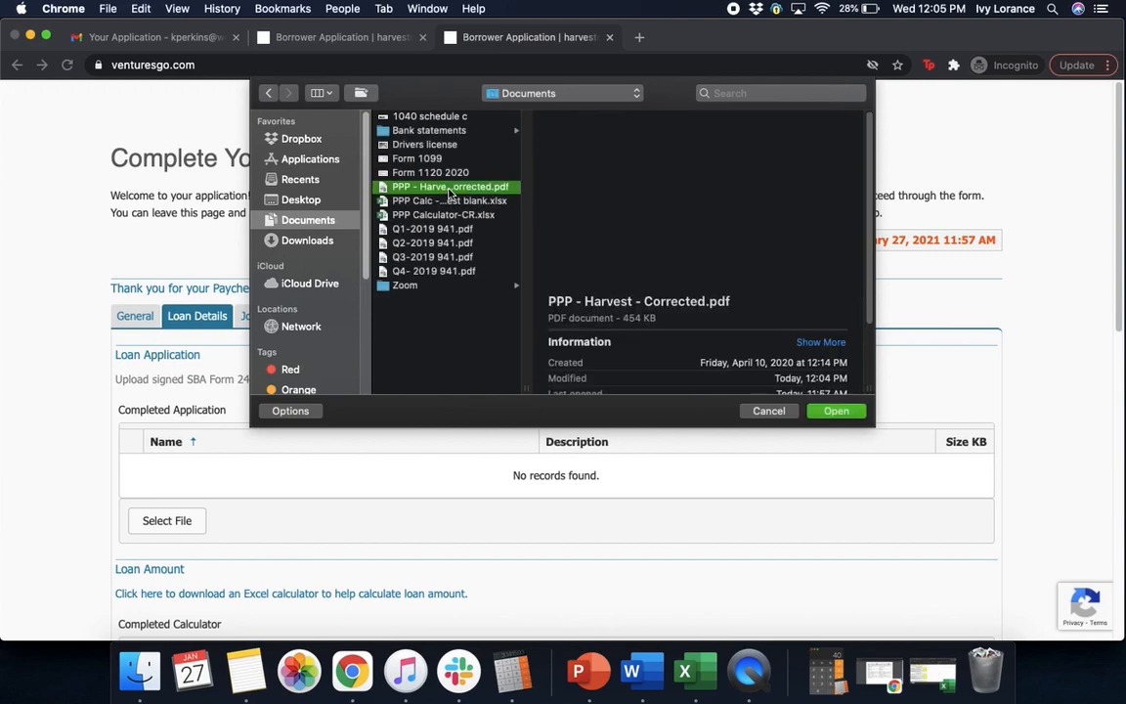
left_click(836, 411)
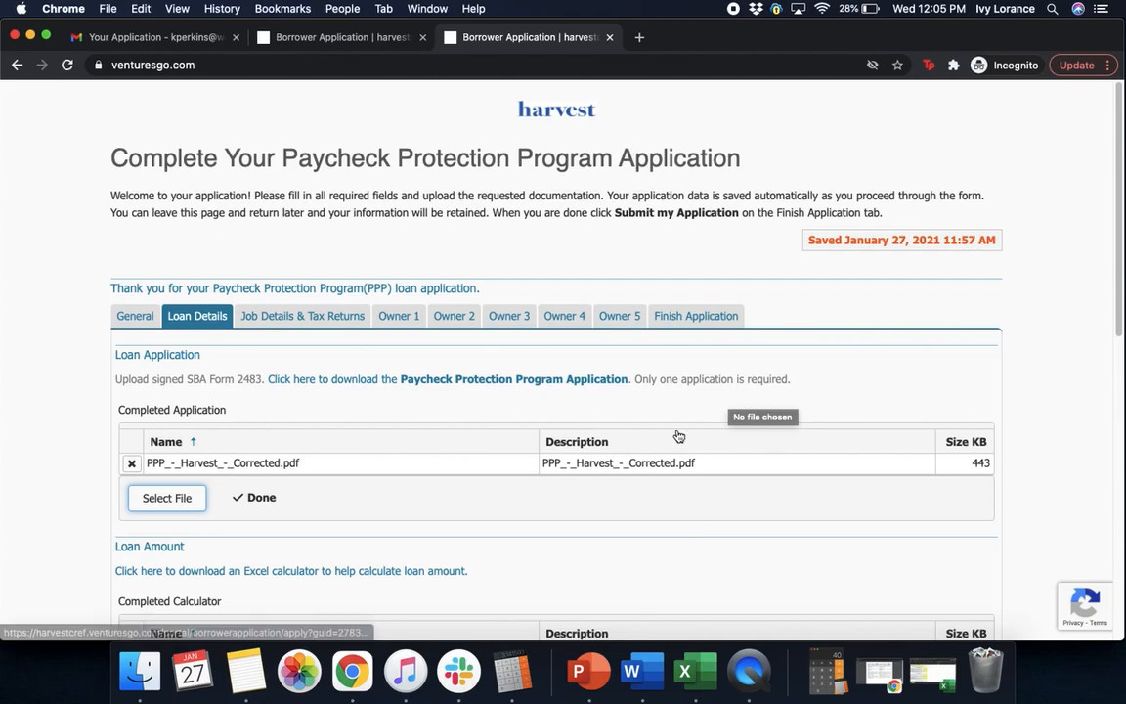
left_click_drag(1120, 259, 1120, 447)
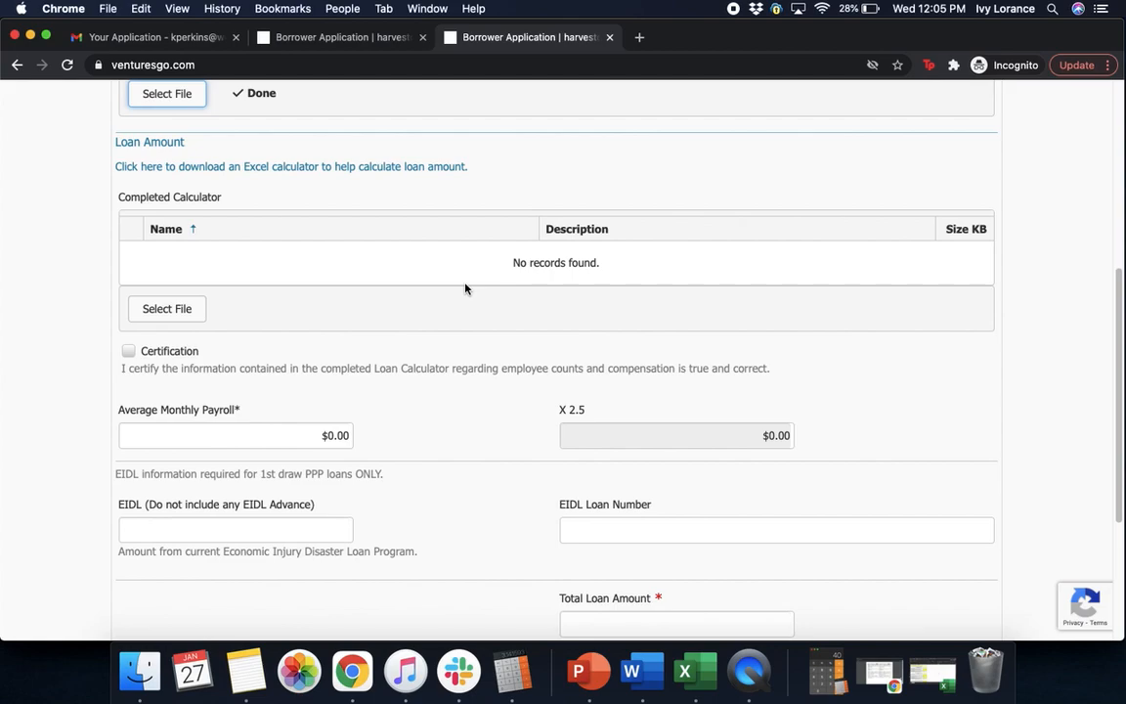
Download the Excel loan amount calculator and open the workbook
left_click(315, 169)
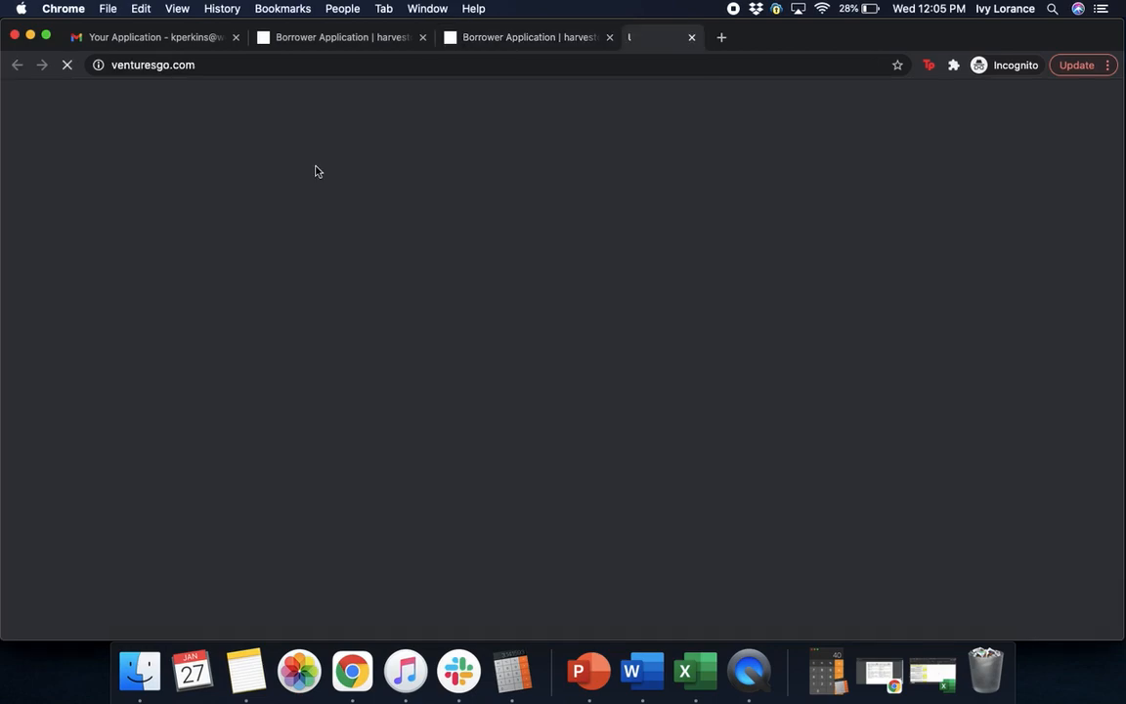
left_click(91, 618)
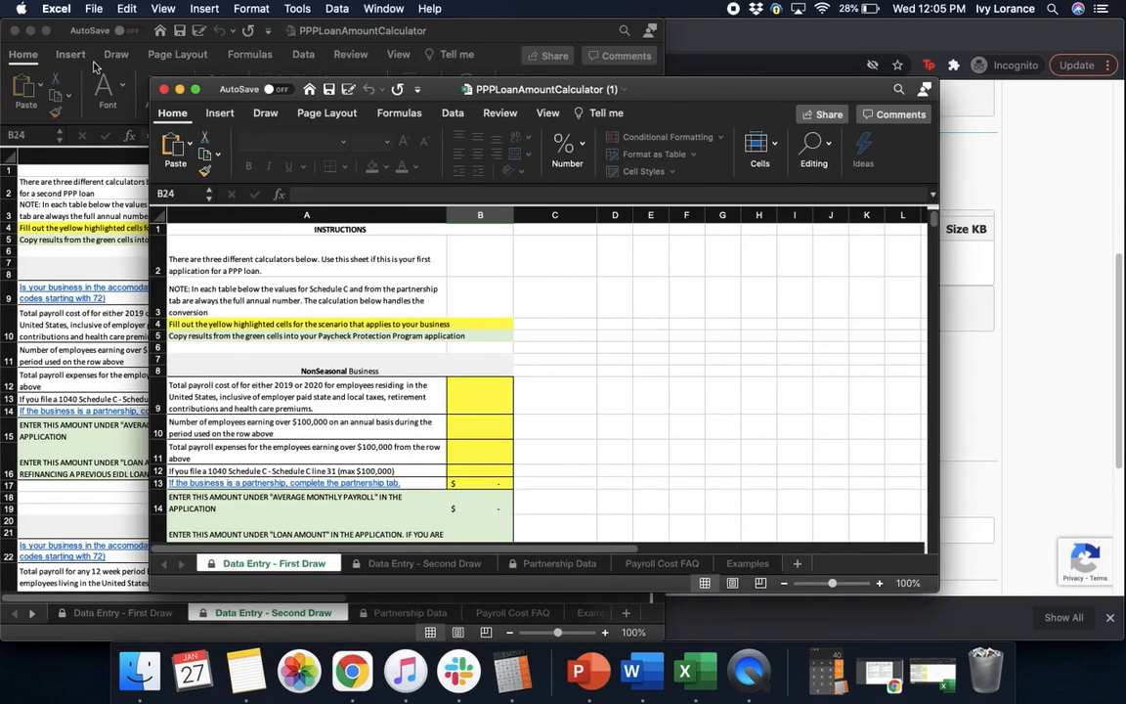
Close the duplicate PPPLoanAmountCalculator (1) copy, widen the window and show the Data Entry - First Draw sheet
left_click(163, 93)
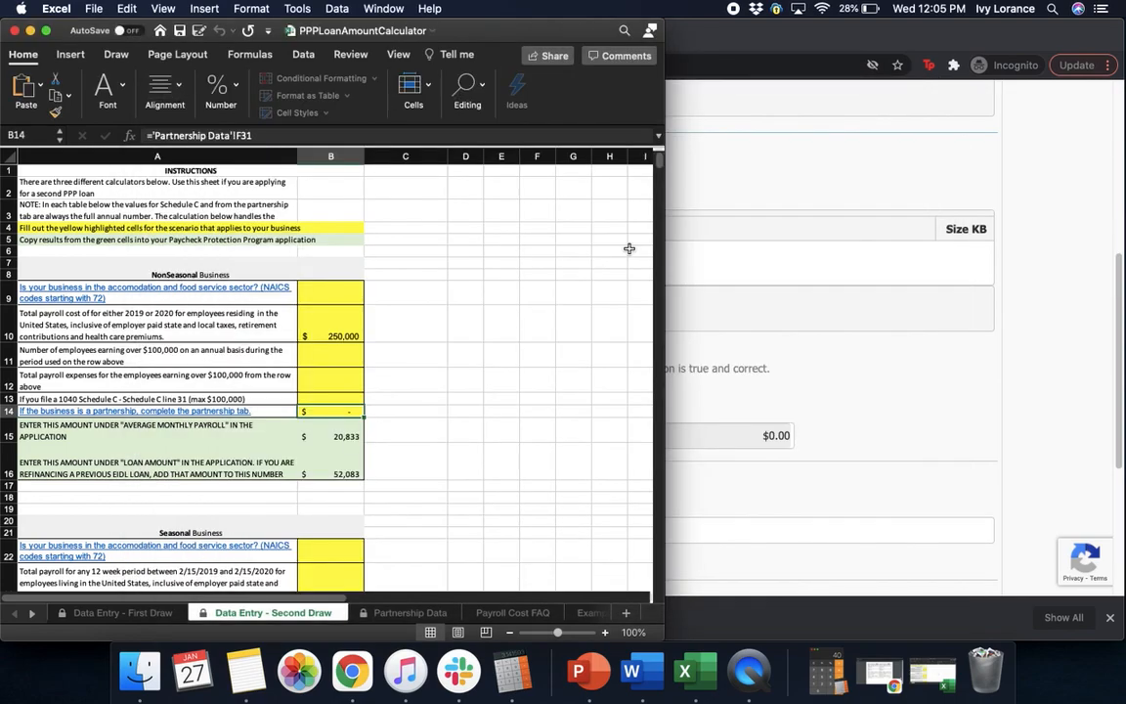
left_click_drag(666, 301, 1074, 323)
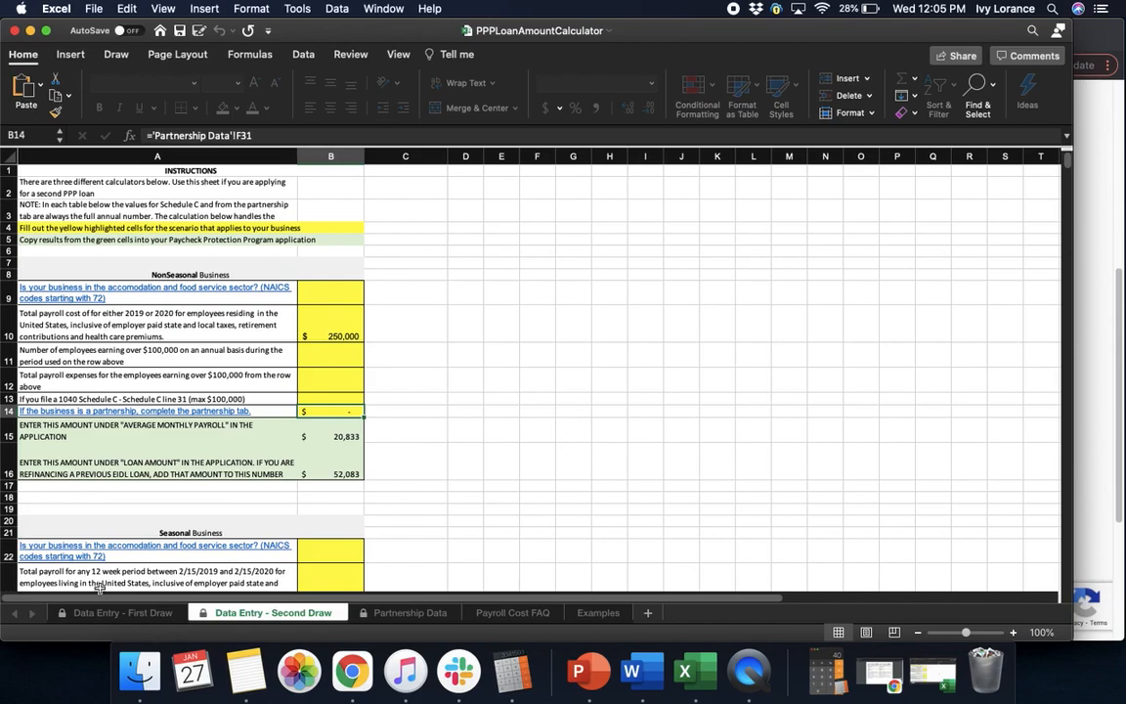
left_click(122, 612)
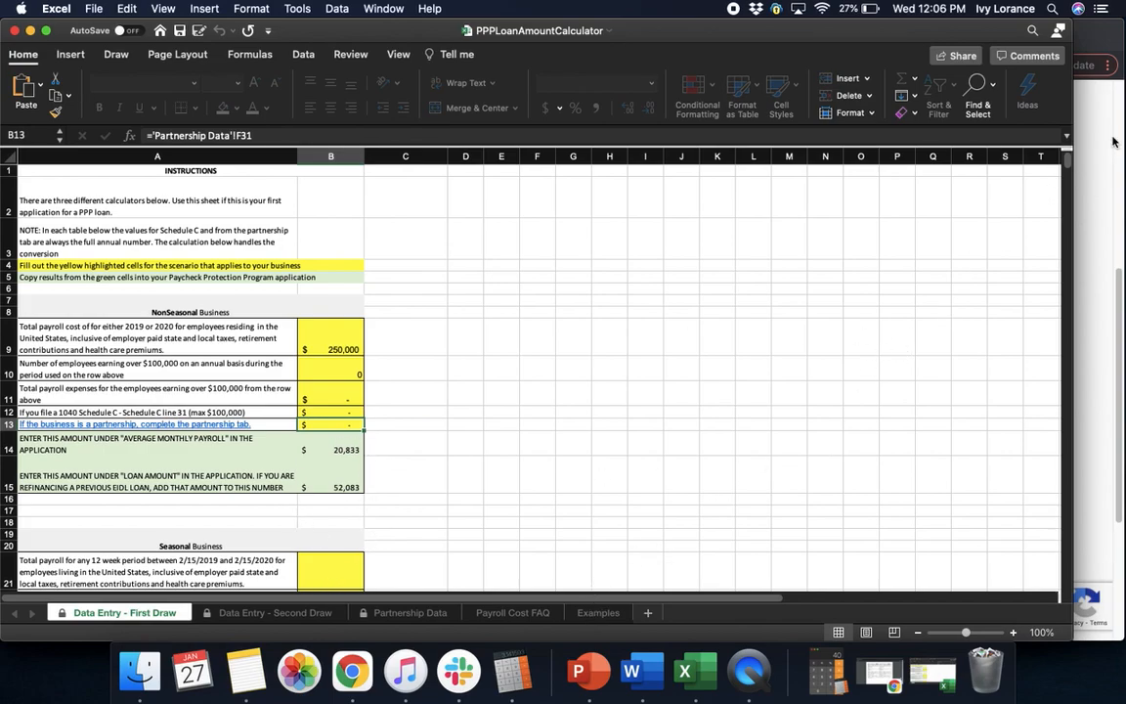
left_click_drag(1068, 168, 1067, 174)
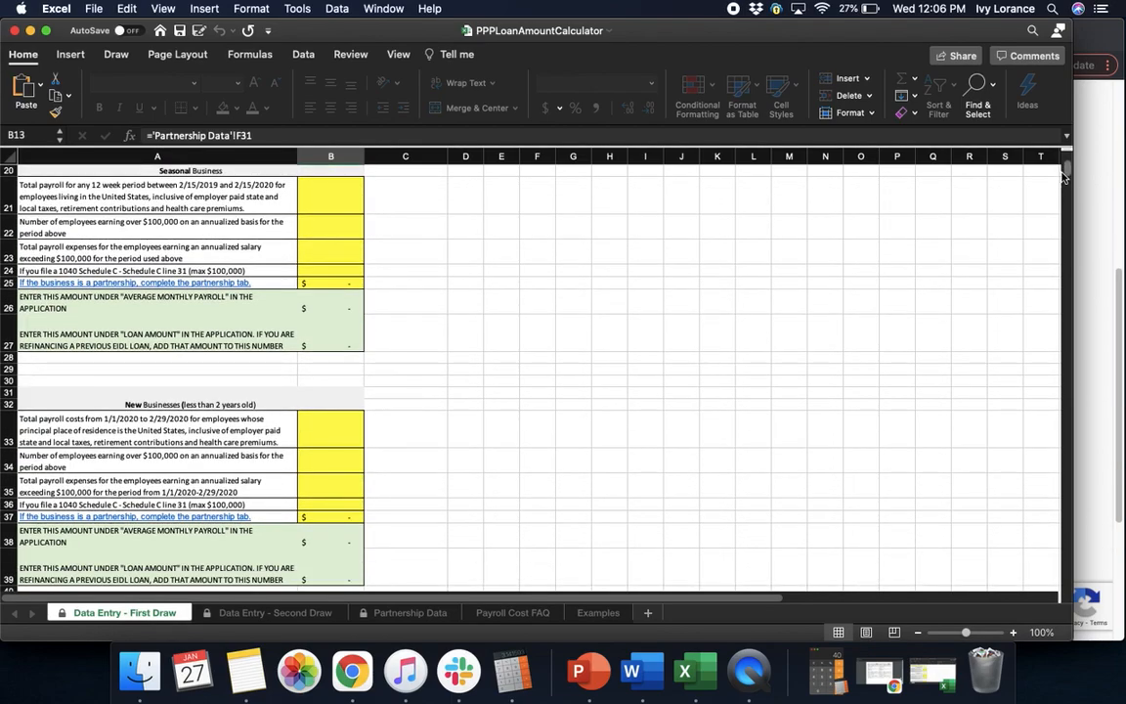
left_click_drag(1061, 174, 1067, 161)
Replace the 250,000 total payroll in B9 with 70,000
left_click(333, 338)
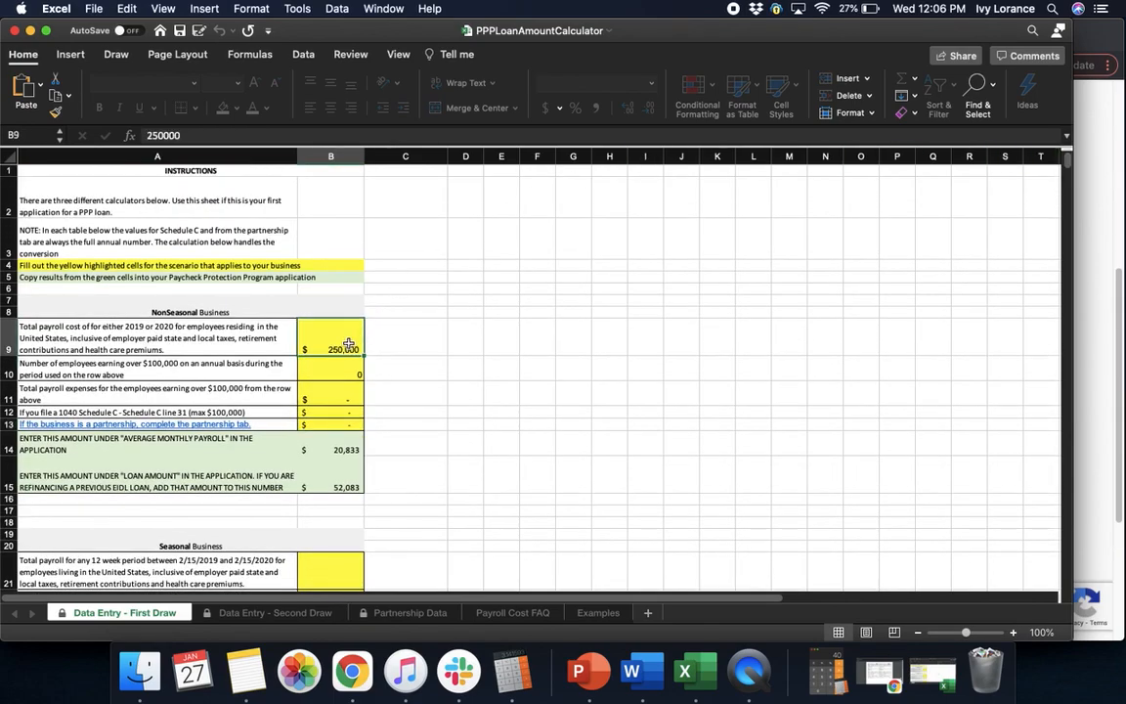
key("Delete")
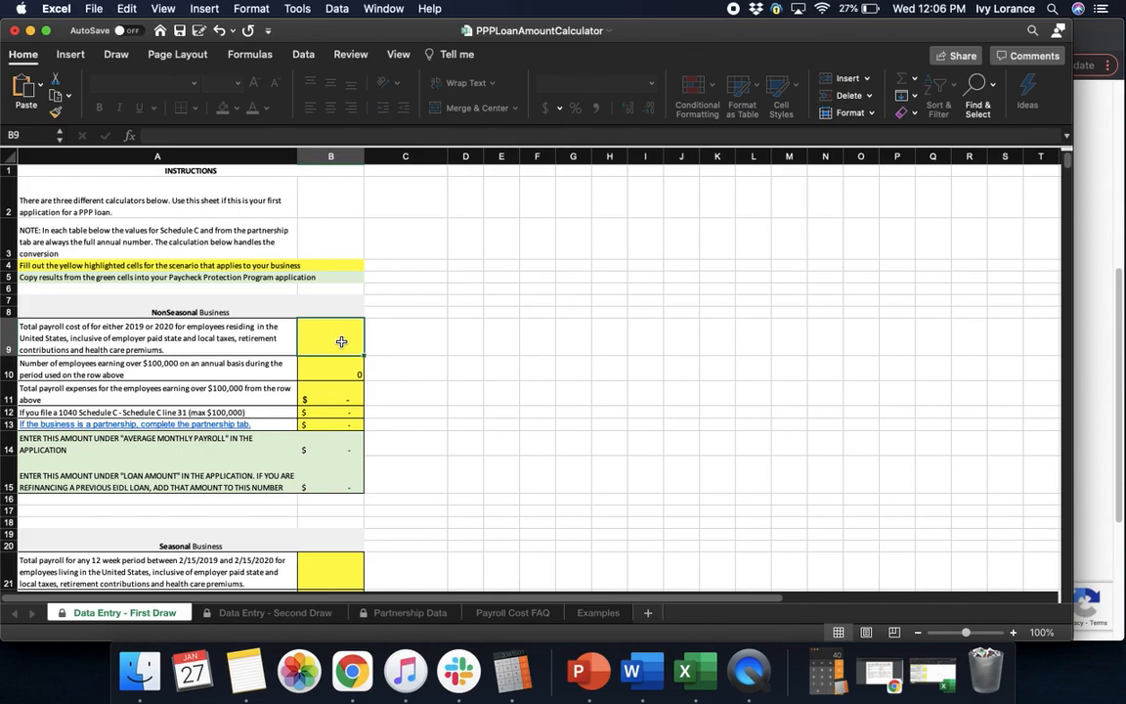
type("2")
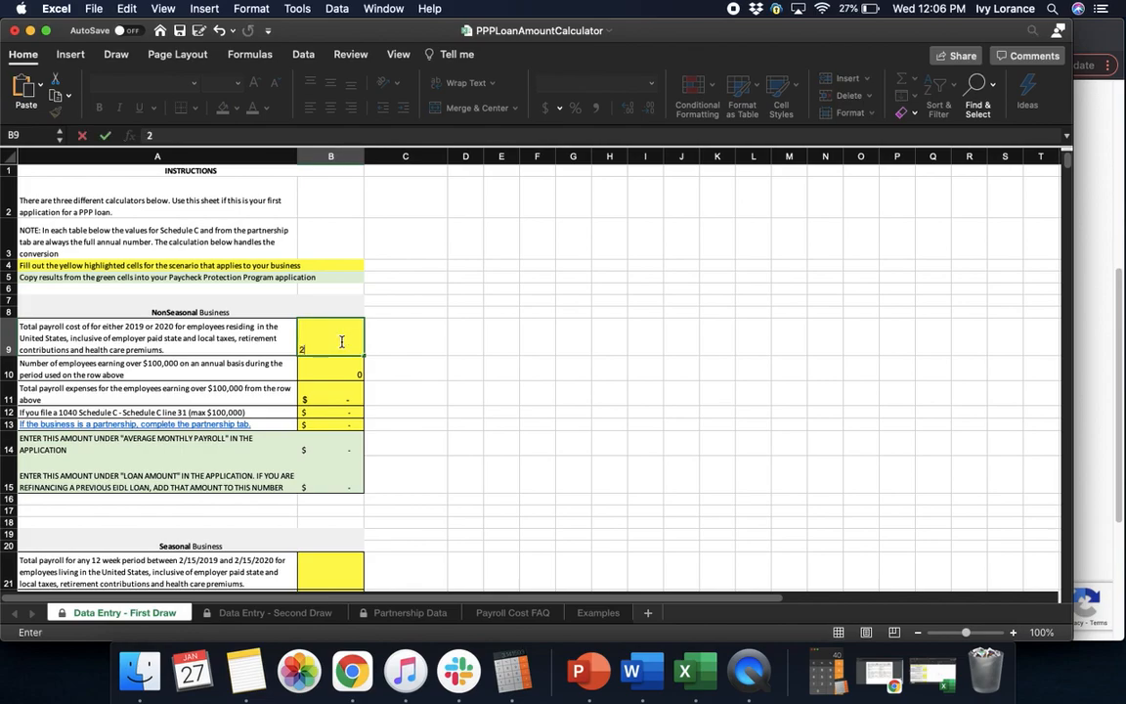
type("000")
key("BackSpace")
key("BackSpace")
key("BackSpace")
key("BackSpace")
type("70,000")
left_click(339, 368)
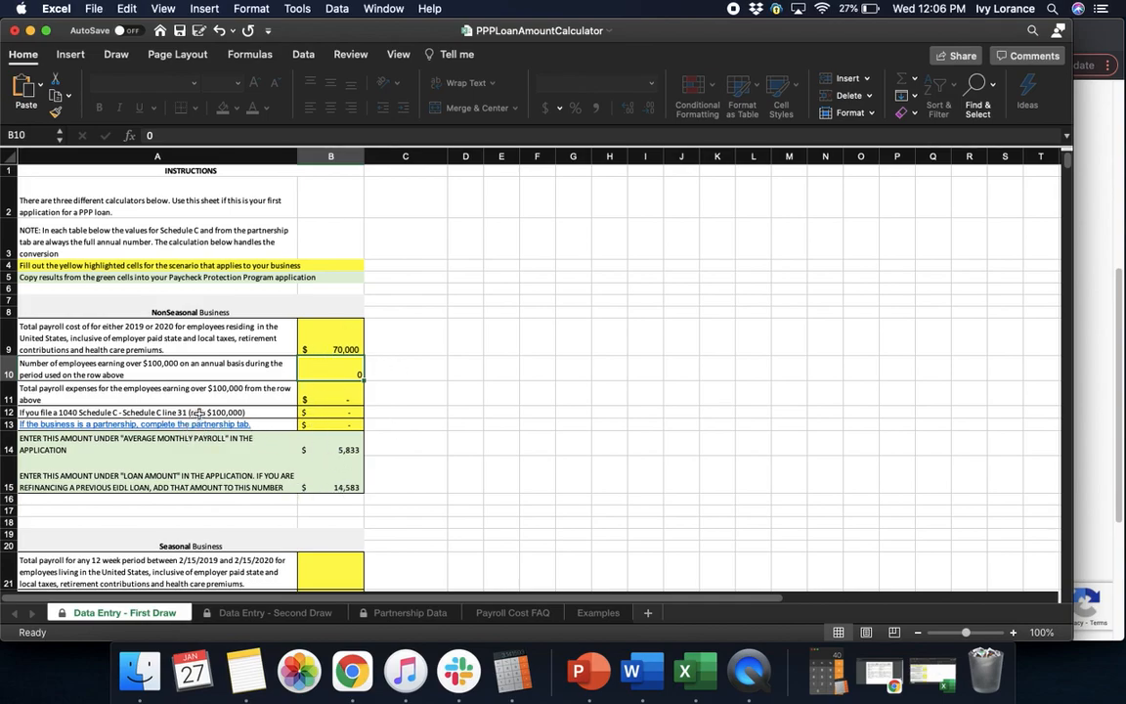
Enter 10,000 as Schedule C line 31 in B12
left_click(334, 412)
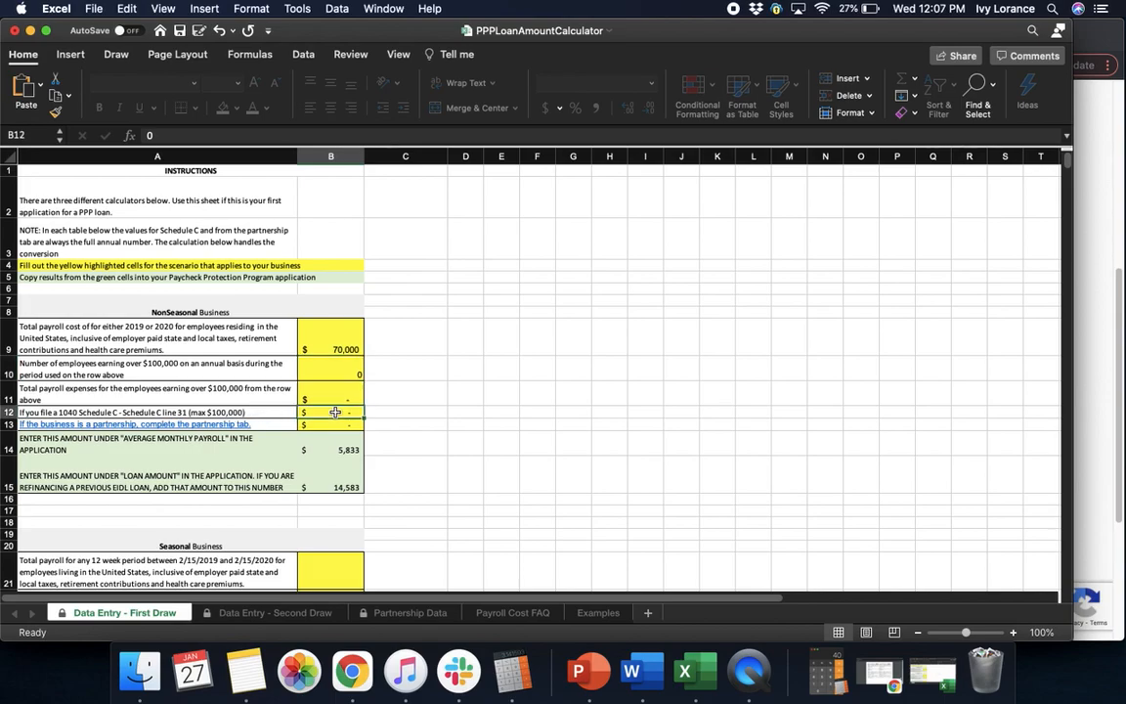
type("10,00")
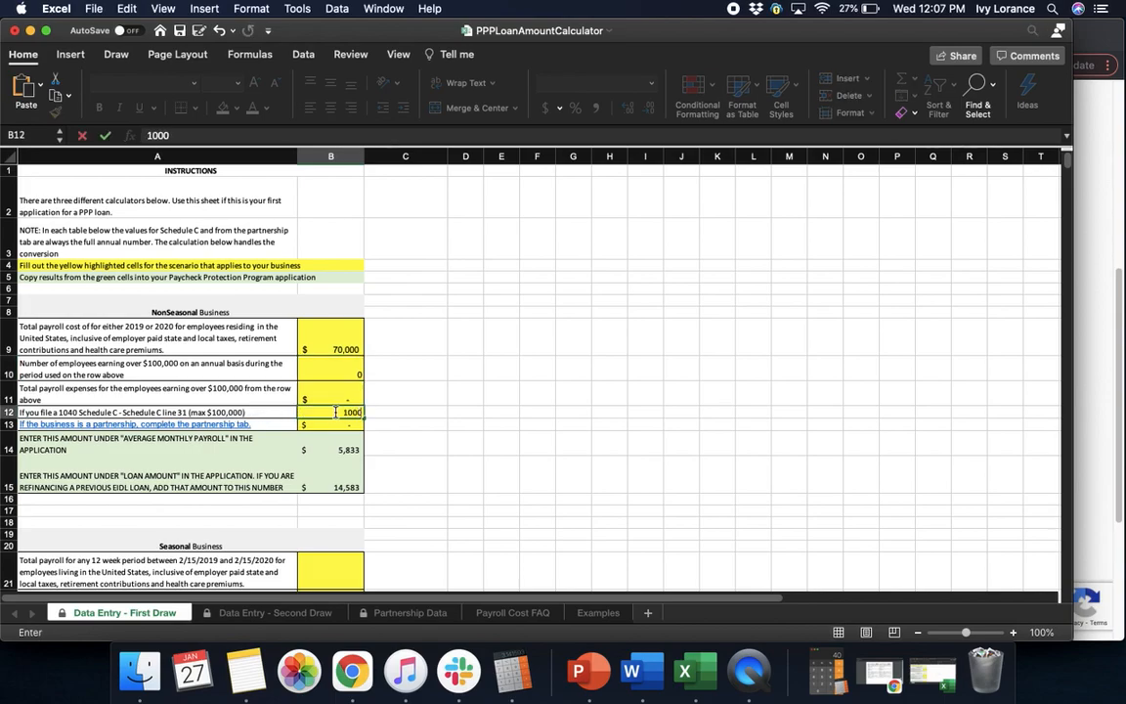
type("0")
left_click(516, 402)
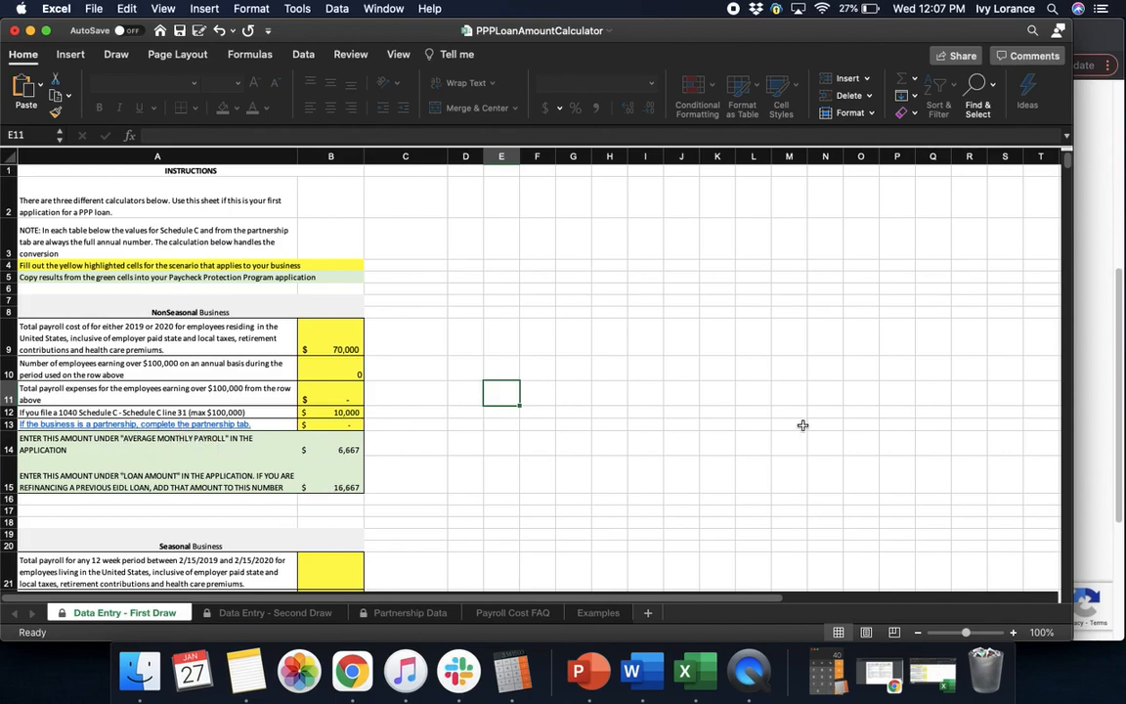
Set the portal's Average Monthly Payroll to 6667 and tick the calculator certification
left_click(1090, 387)
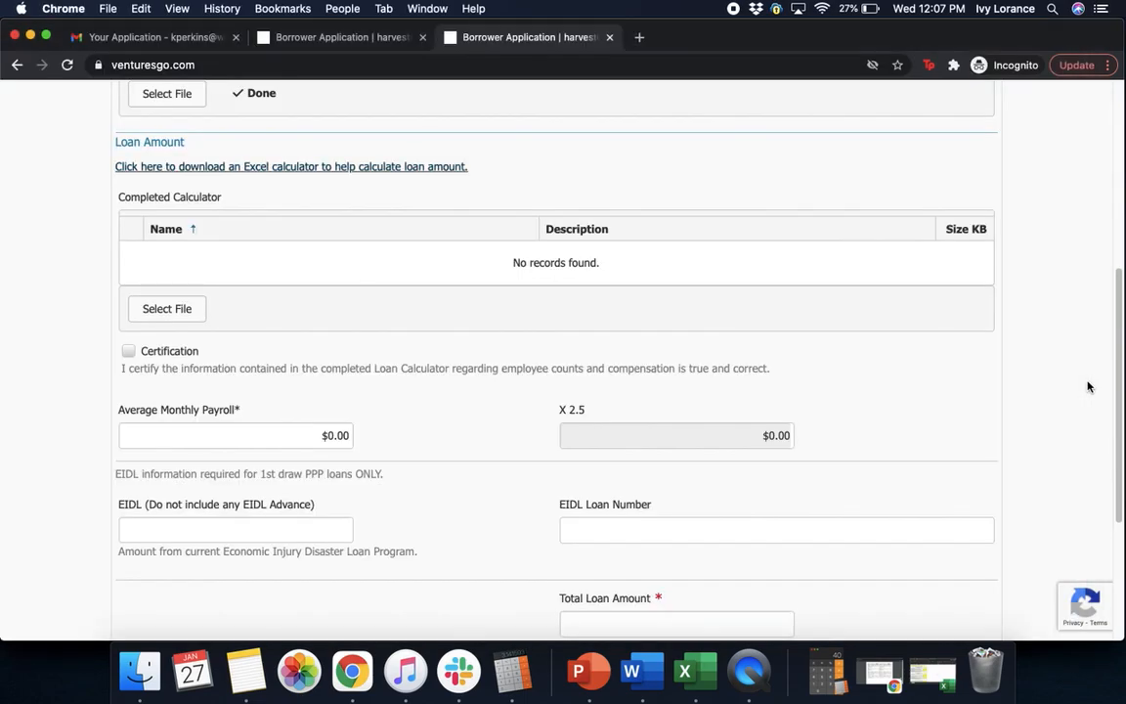
left_click(323, 435)
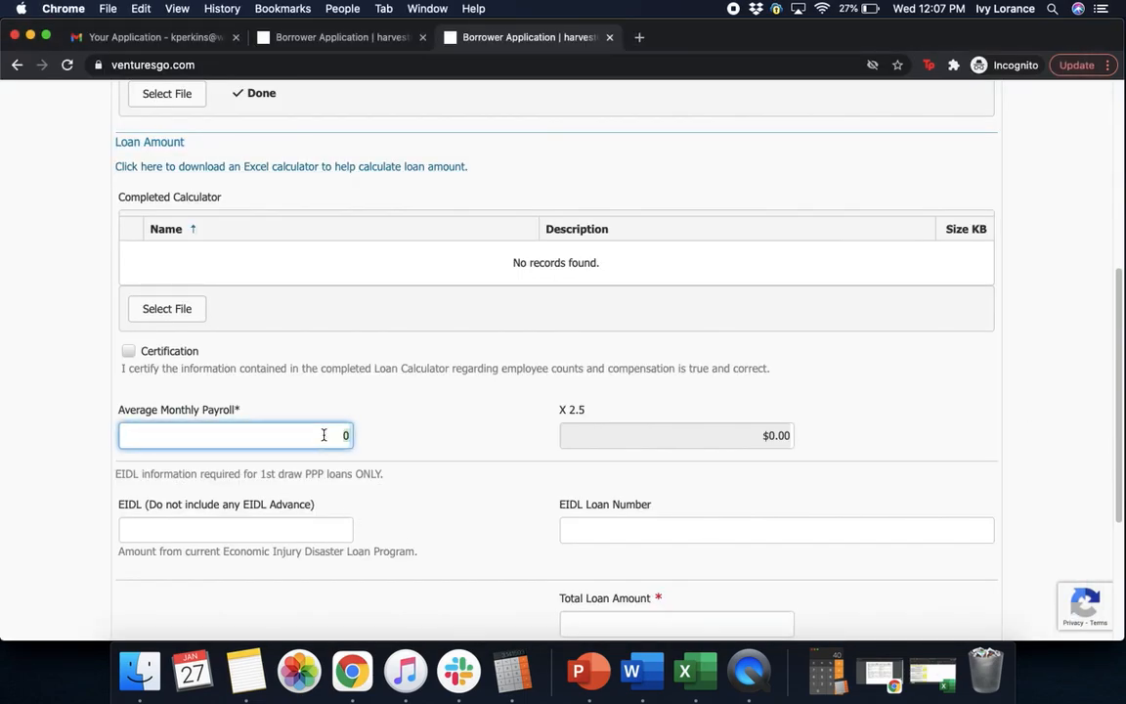
type("6667")
left_click(687, 371)
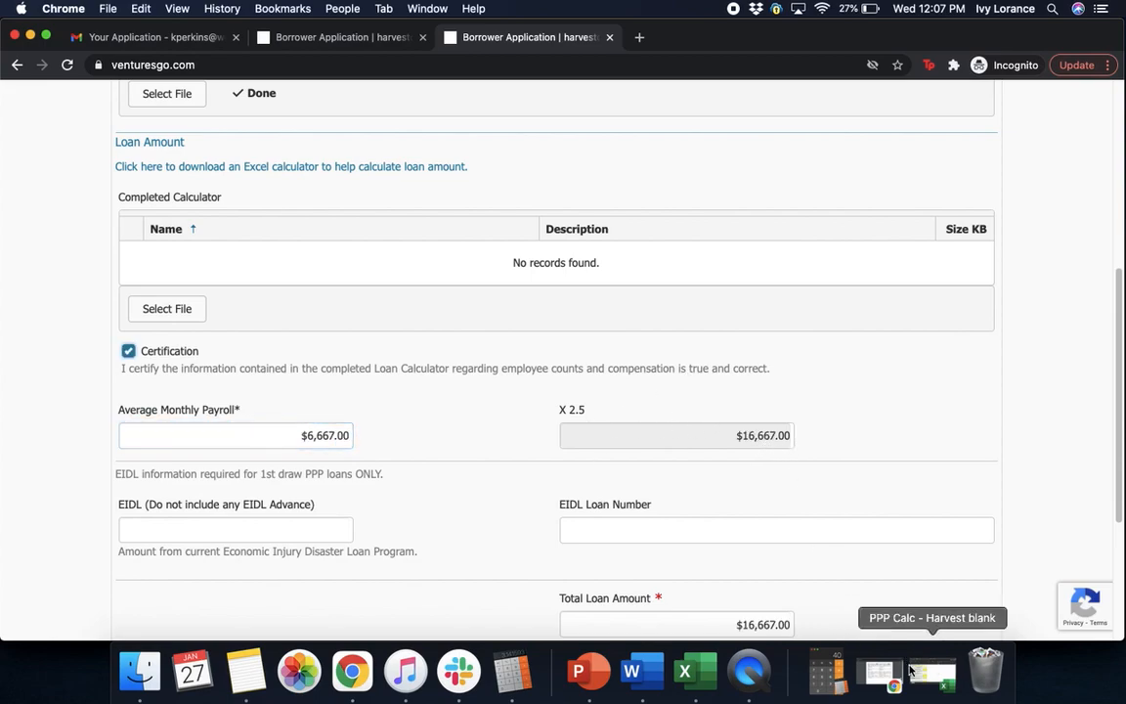
Save the loan calculator workbook in Excel and close its window
left_click(684, 671)
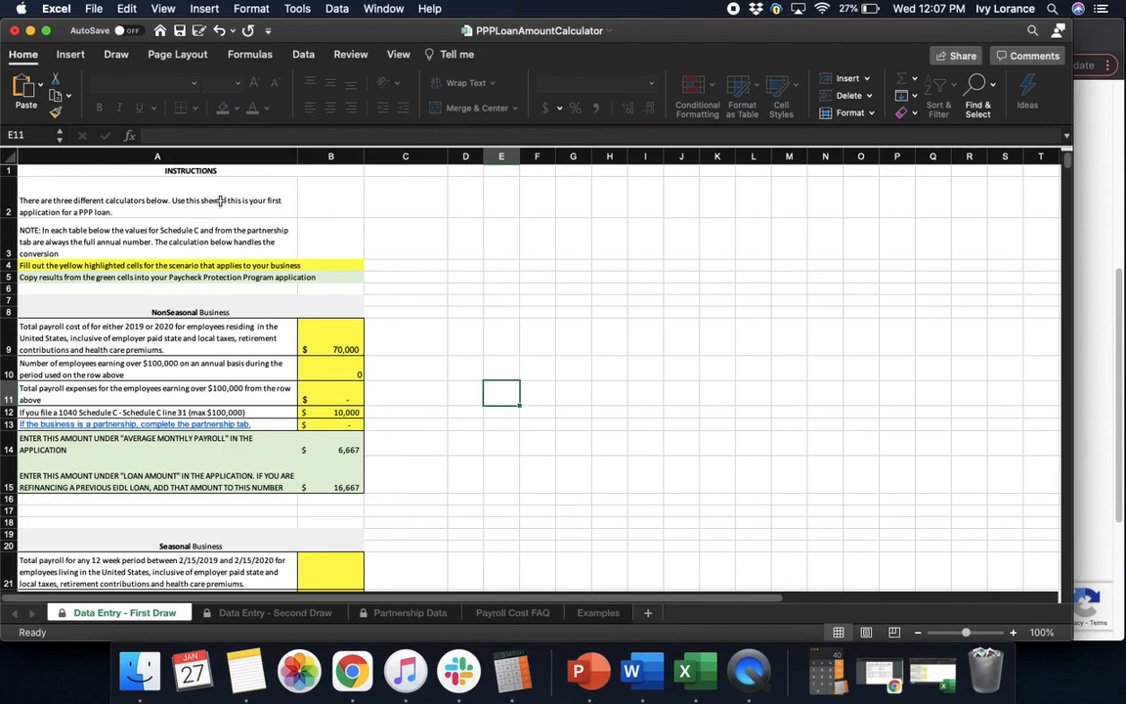
left_click(93, 8)
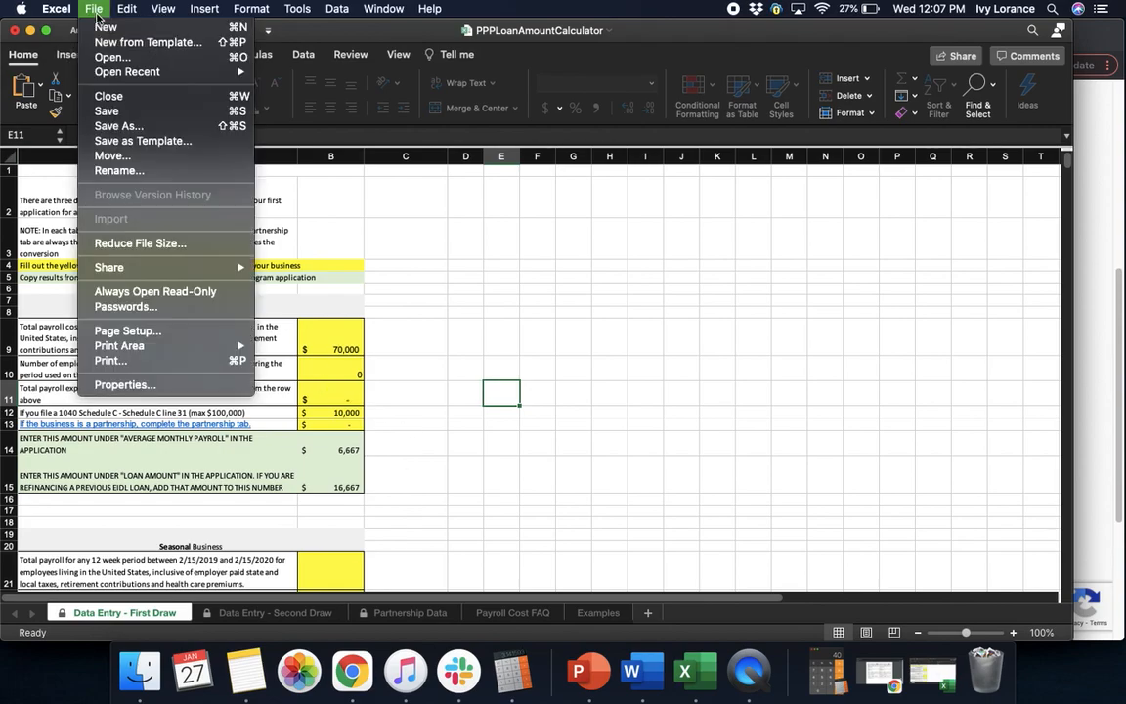
left_click(118, 110)
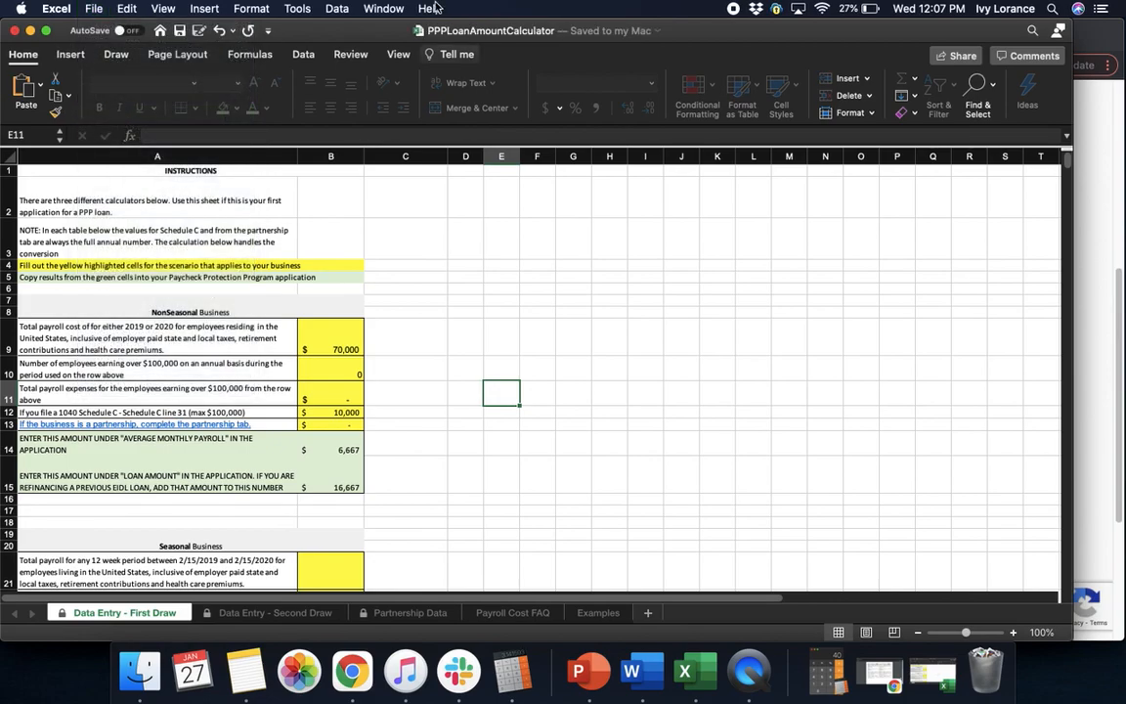
left_click(15, 30)
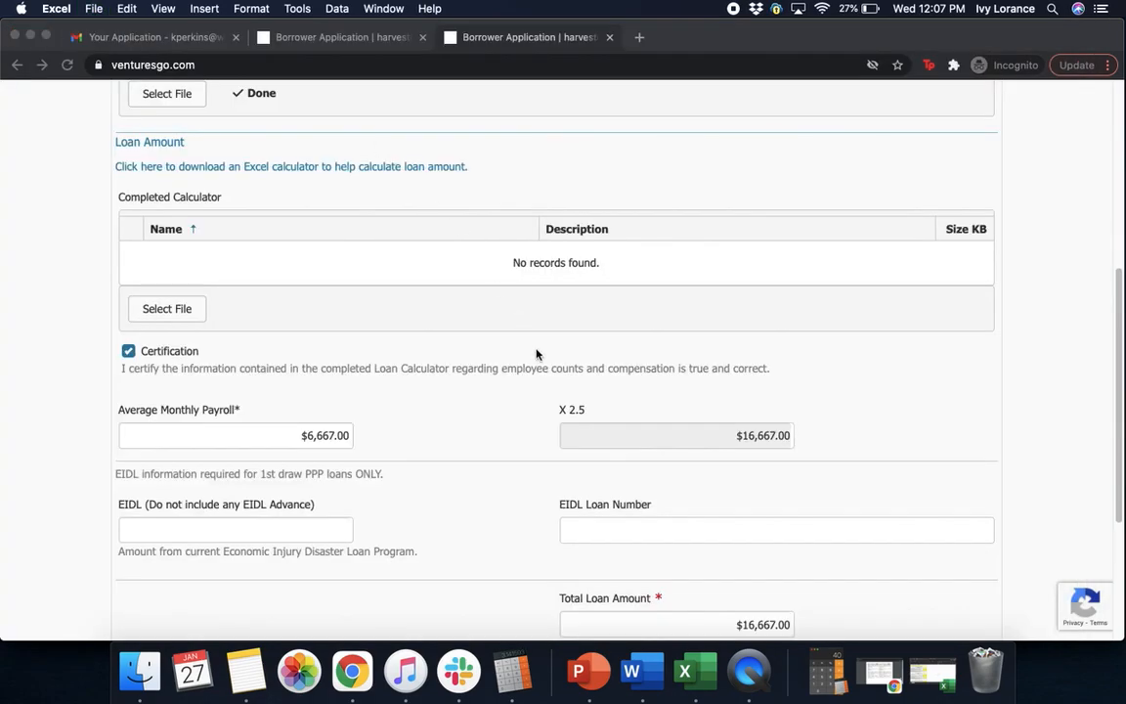
Attach PPP_Calc_-_Harvest_blank.xlsx as the Completed Calculator
left_click(188, 313)
left_click(188, 313)
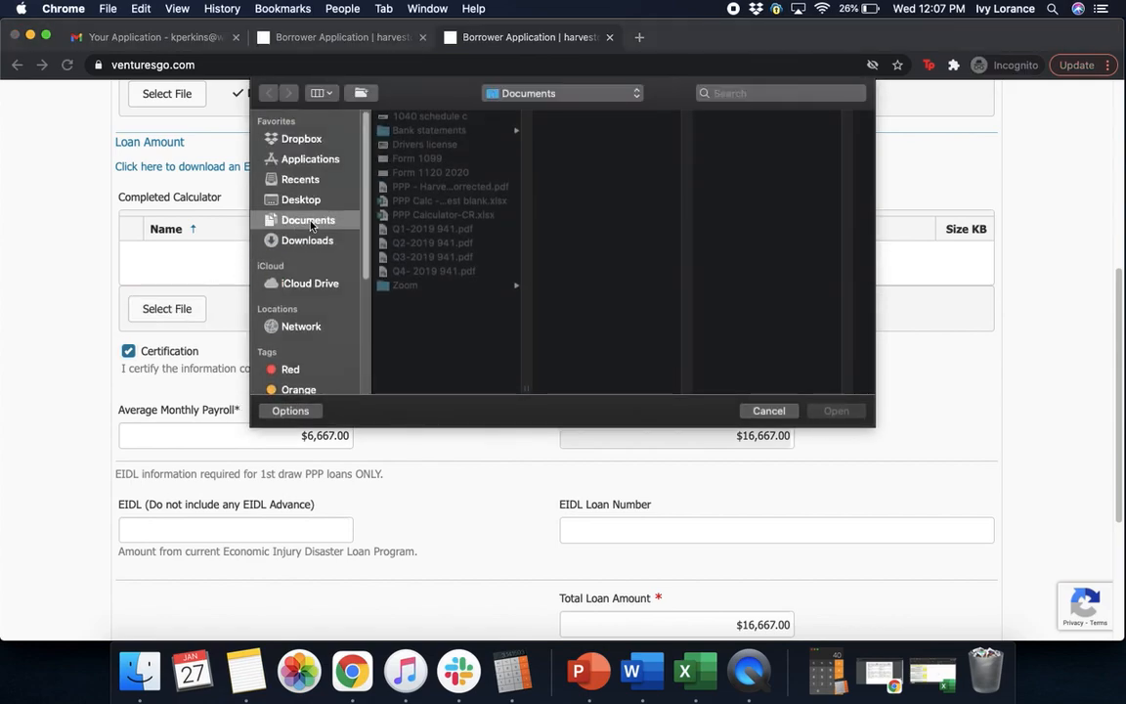
left_click(386, 200)
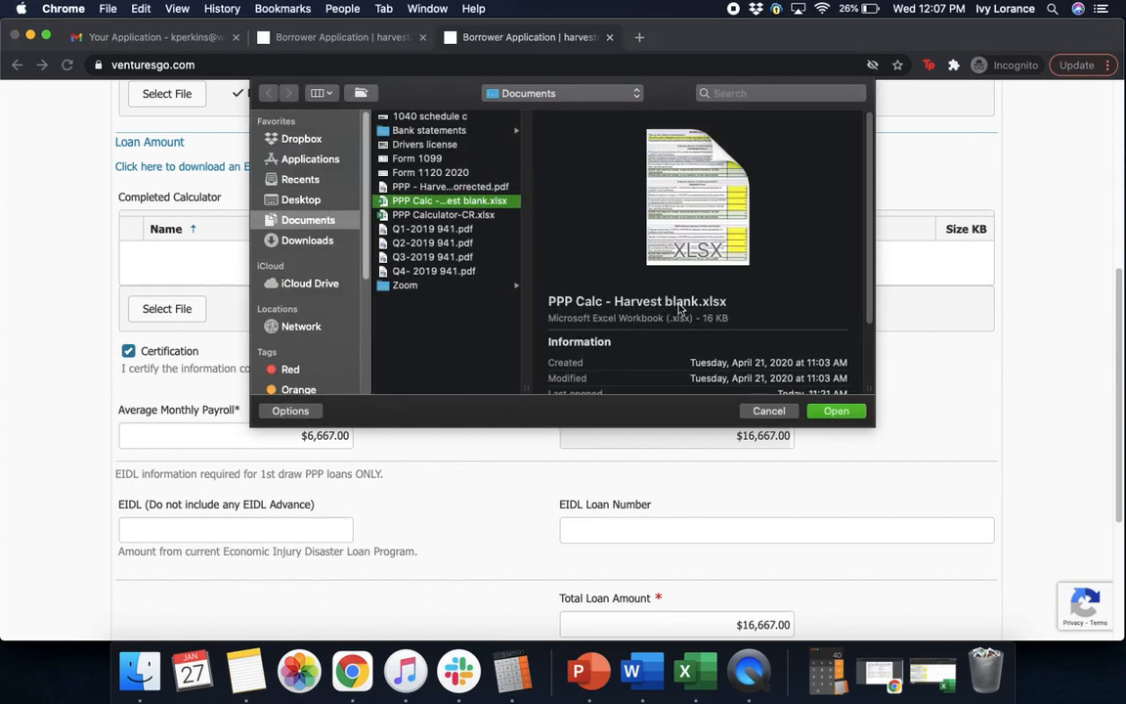
left_click(836, 410)
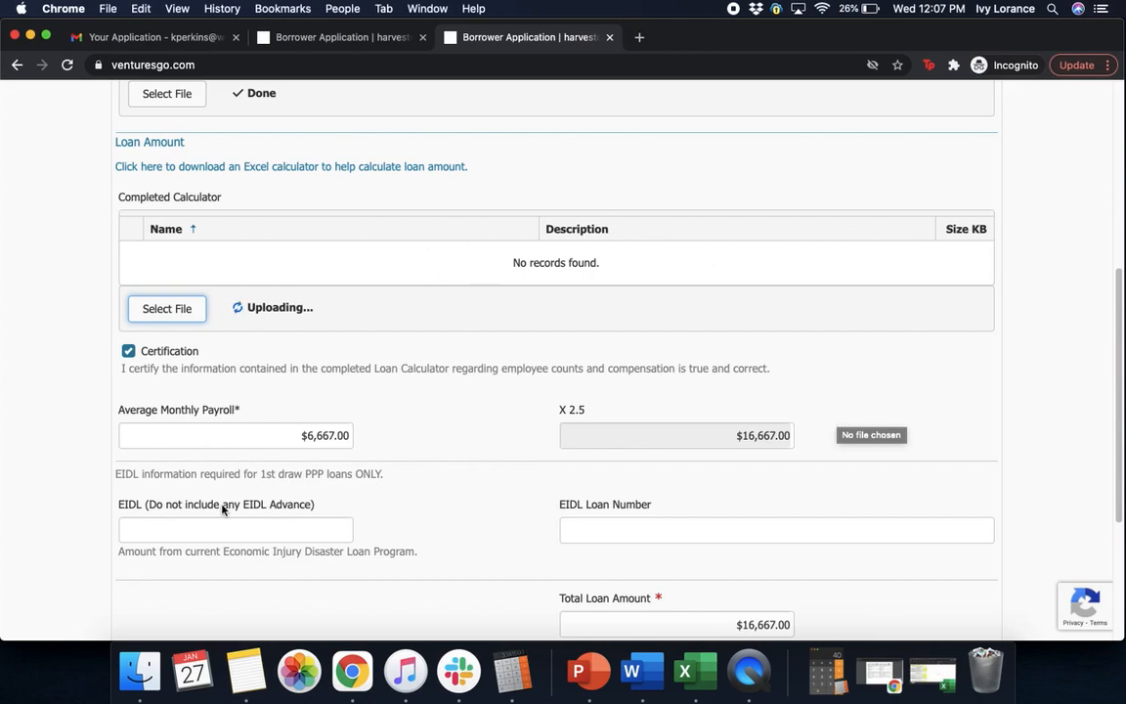
Review the loan page and continue to the Job Details & Tax Returns section
left_click(170, 519)
left_click(166, 513)
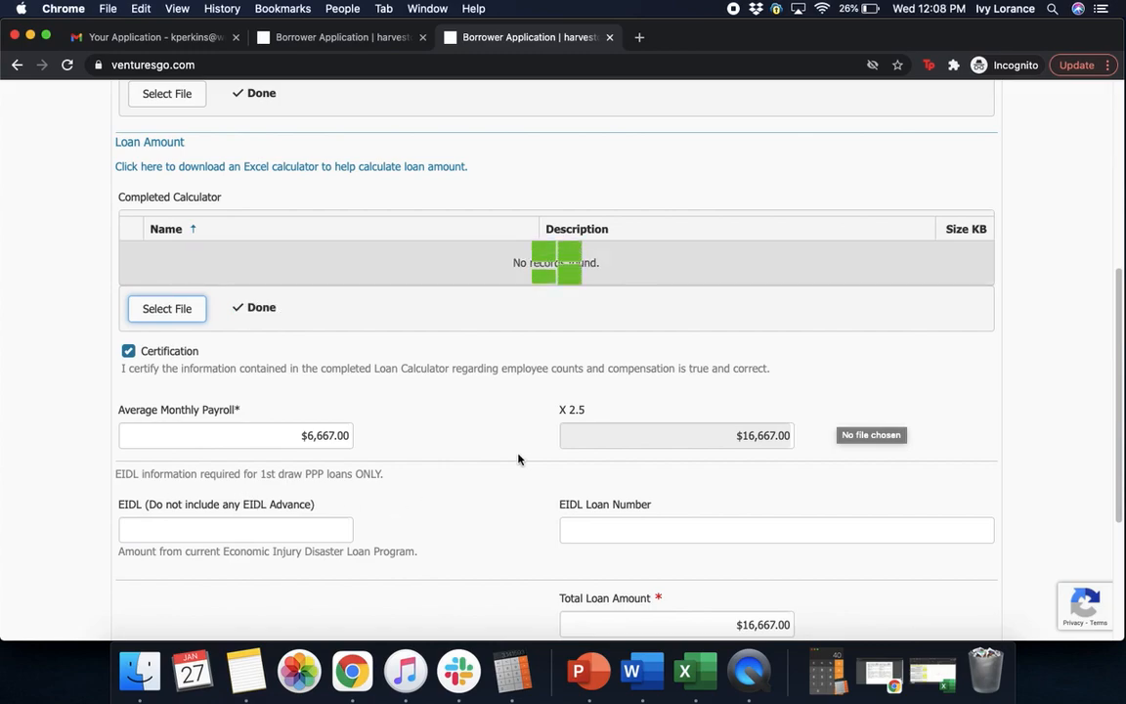
scroll(594, 518, "down", 2)
left_click(573, 380)
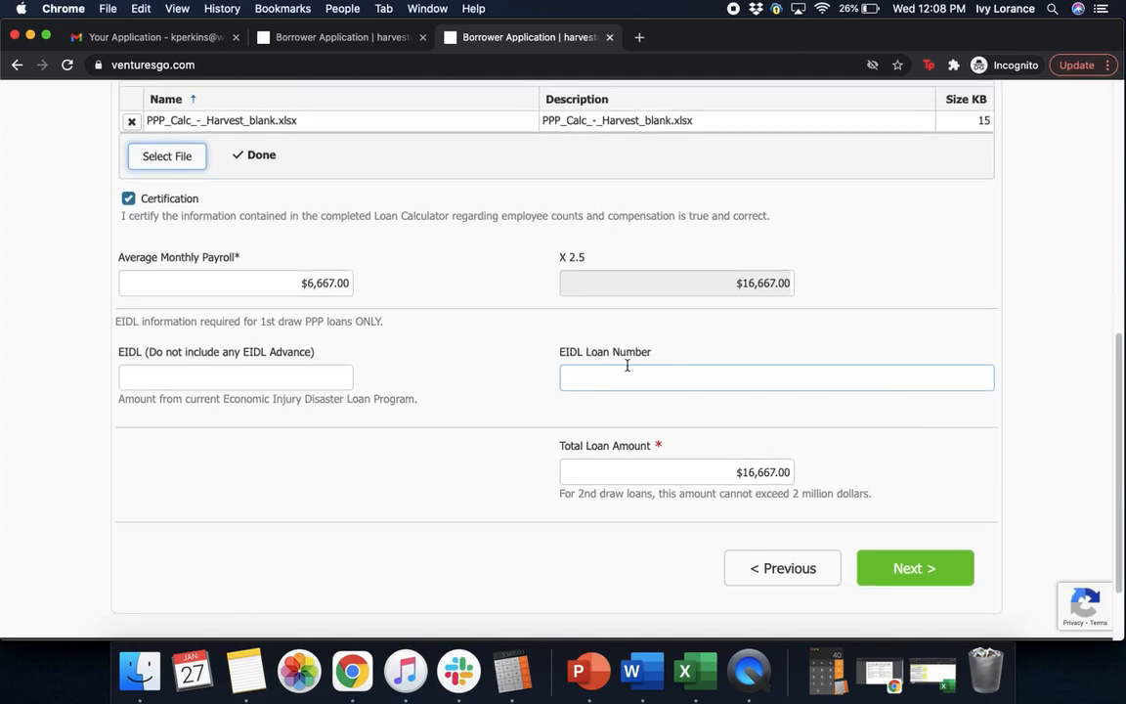
scroll(1121, 447, "up", 2)
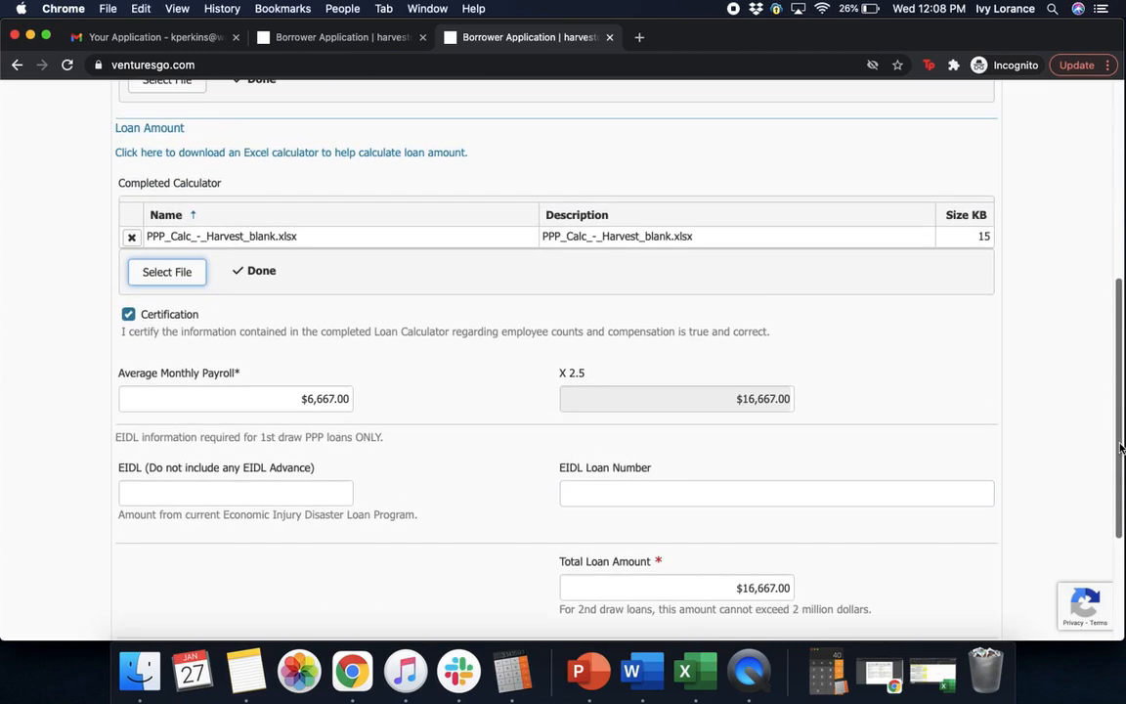
left_click_drag(1121, 447, 1108, 372)
scroll(1108, 372, "down", 5)
left_click(929, 547)
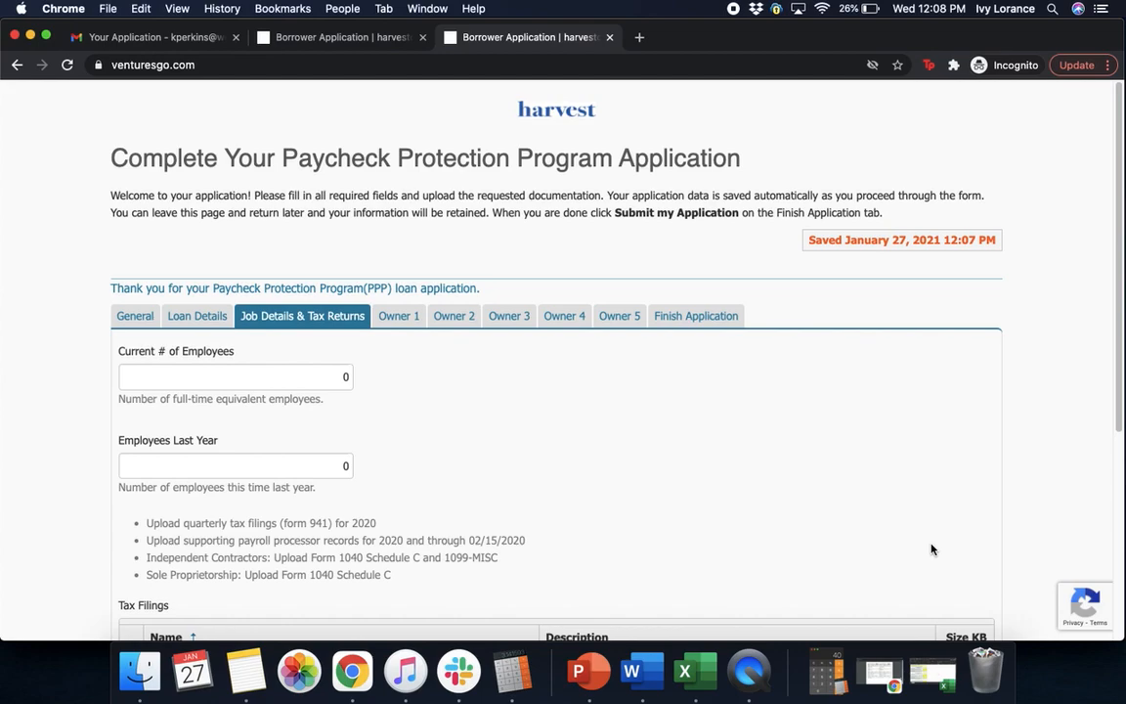
Enter 1 for Current # of Employees and 1 for Employees Last Year
left_click(325, 380)
type("1")
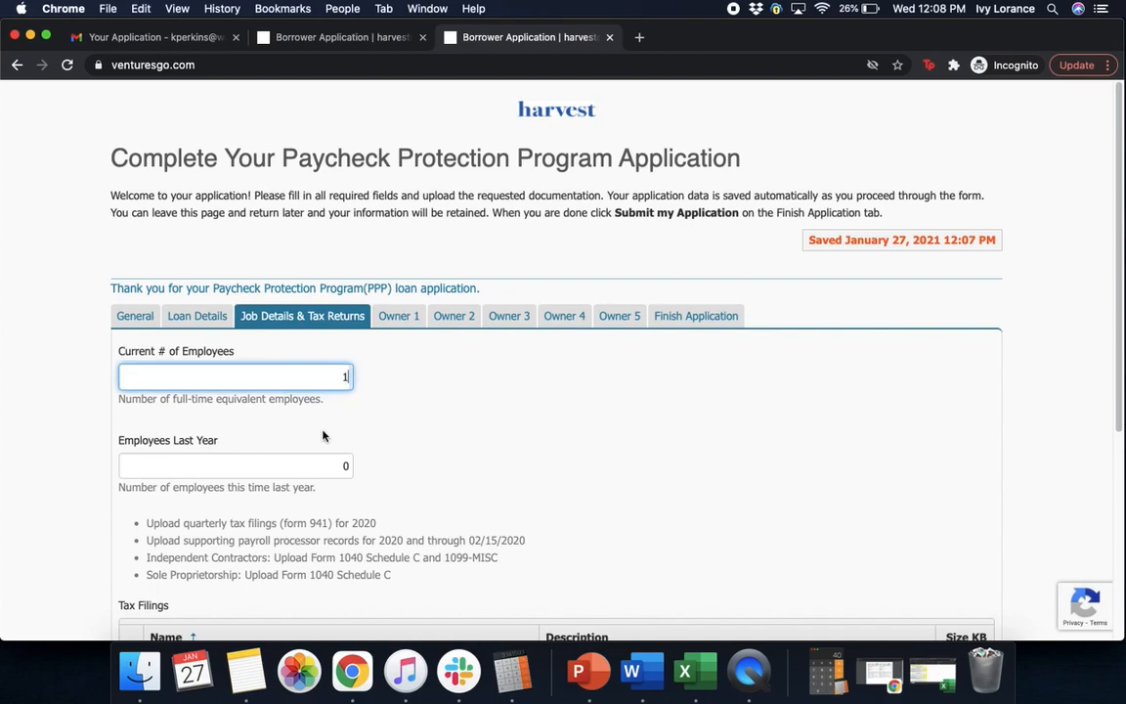
left_click(334, 467)
type("1")
left_click_drag(1118, 364, 1109, 575)
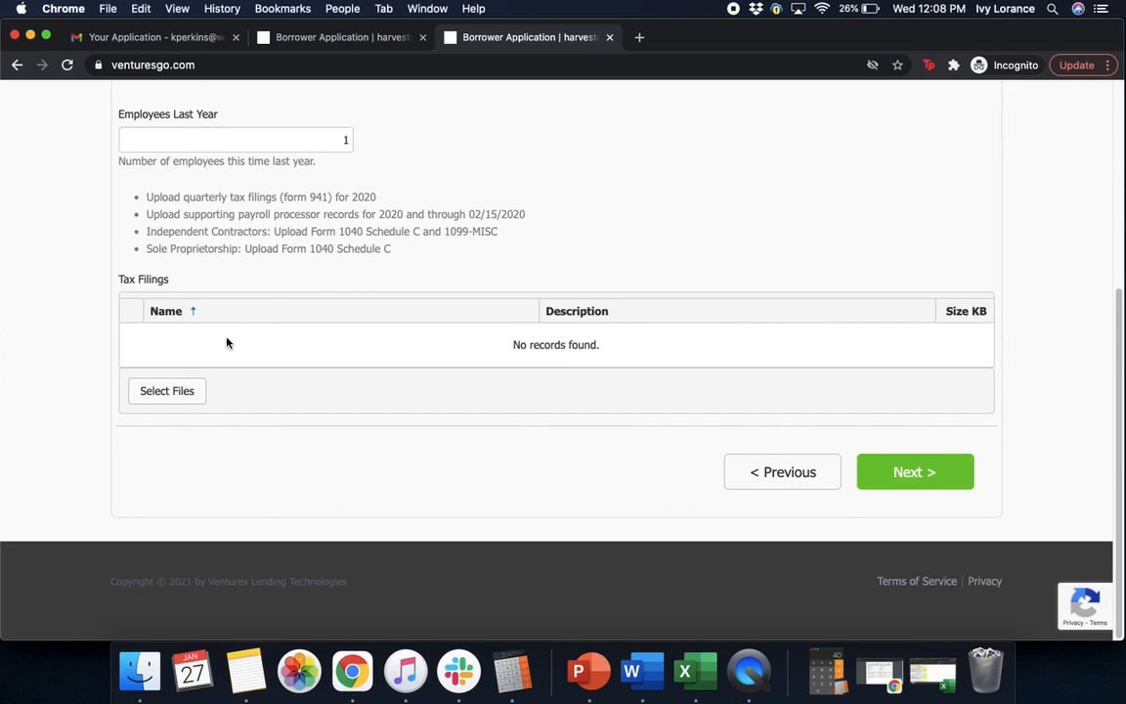
Upload Form_1099.png as a tax filing
left_click(167, 392)
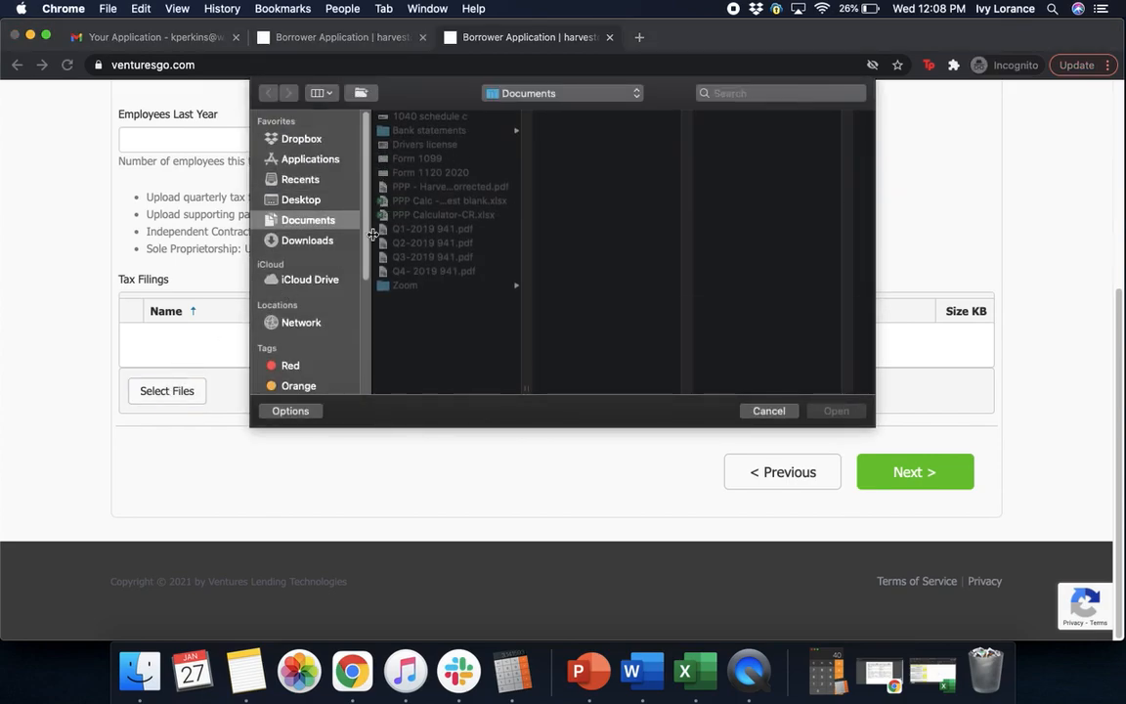
left_click(387, 158)
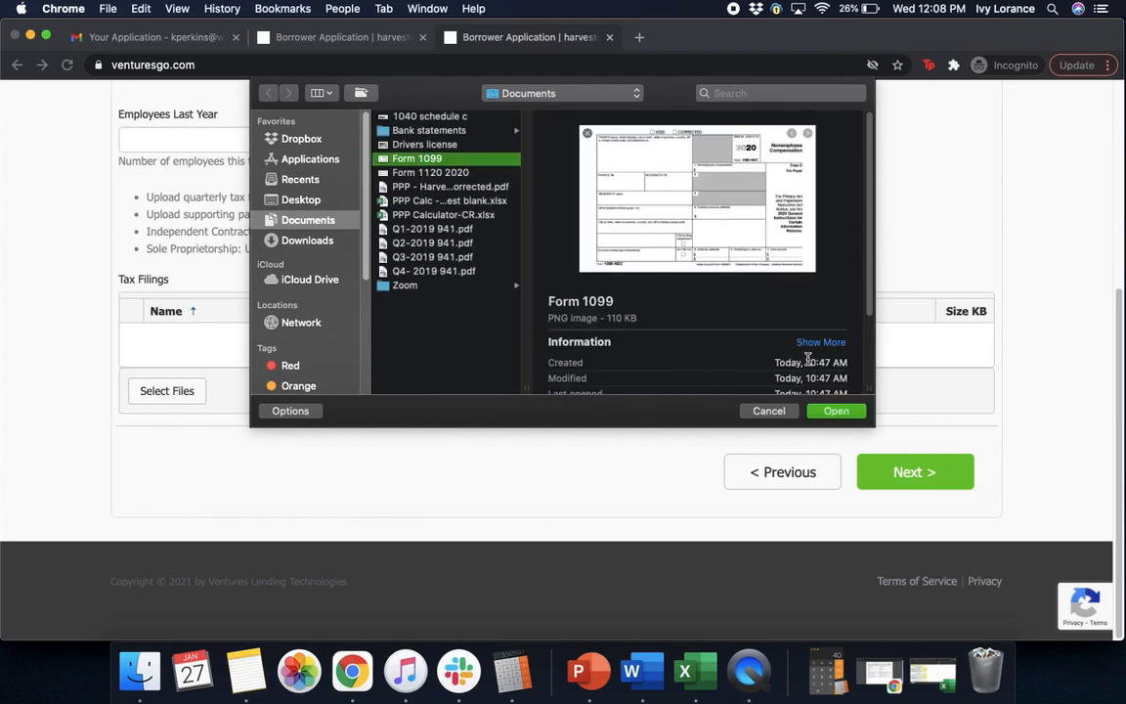
left_click(837, 411)
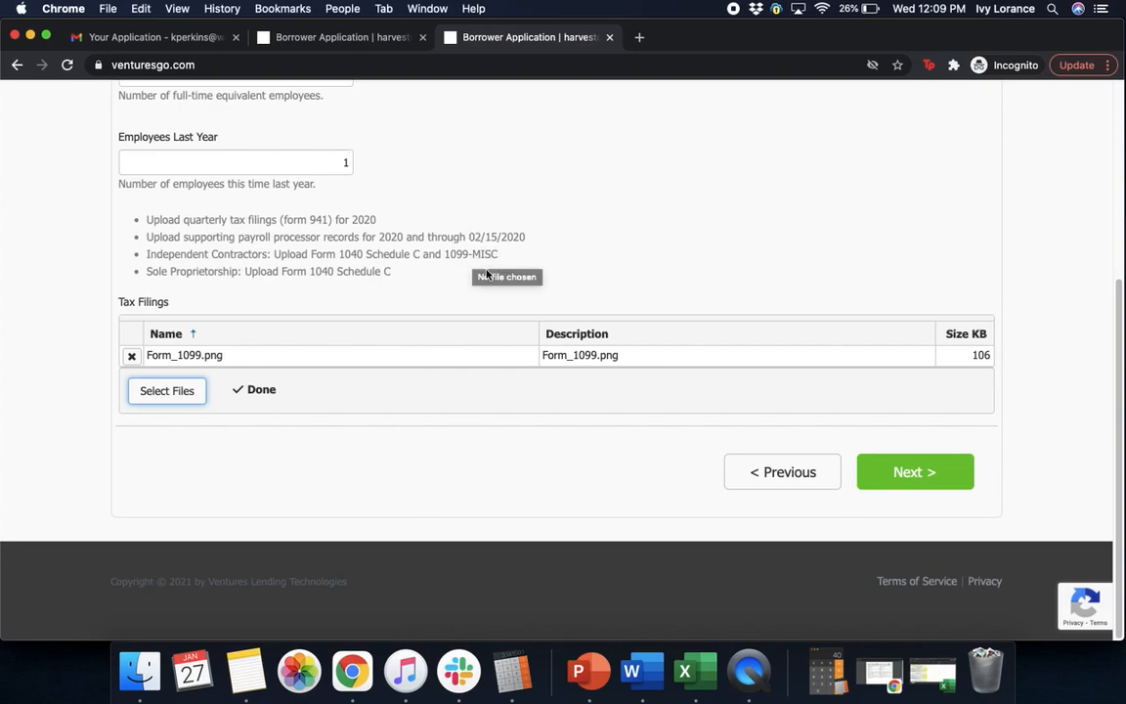
Add 1040.png as a second tax filing and continue to the Owner 1 section
left_click(168, 396)
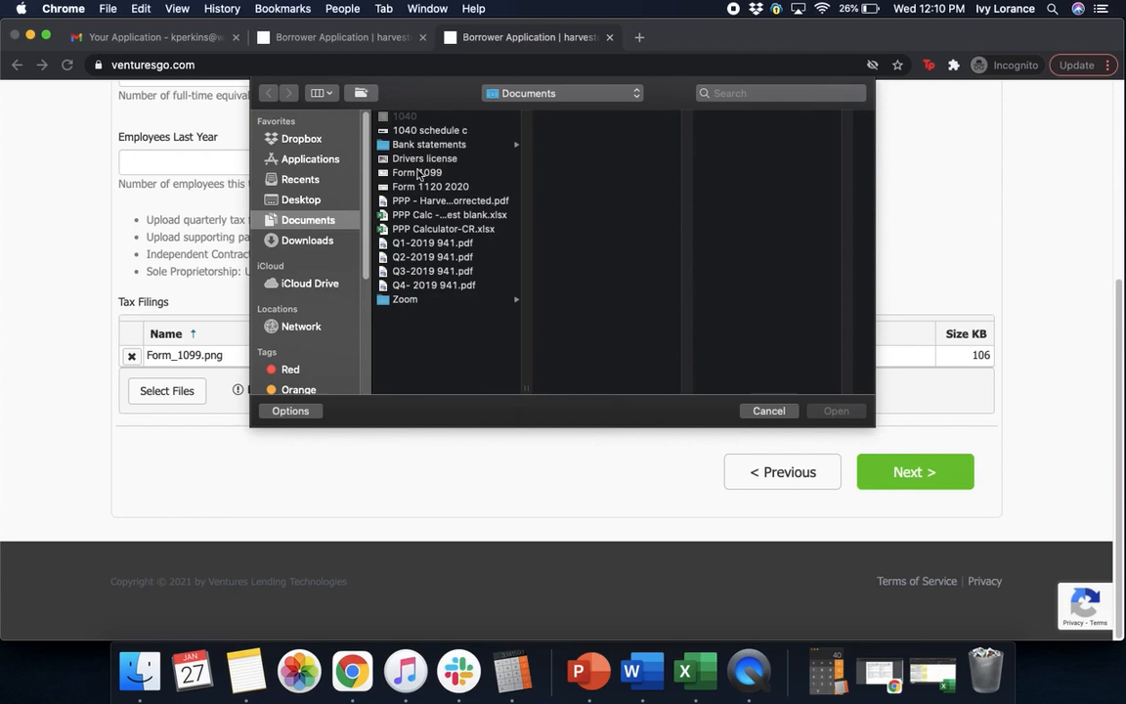
left_click(403, 117)
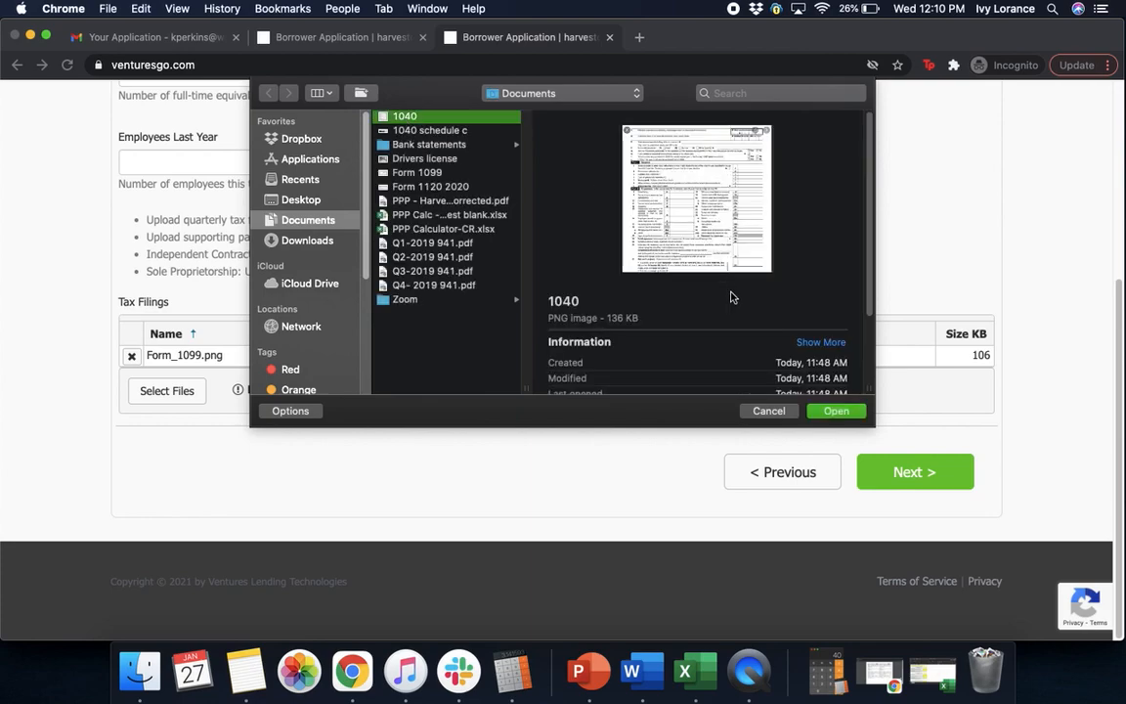
left_click(836, 411)
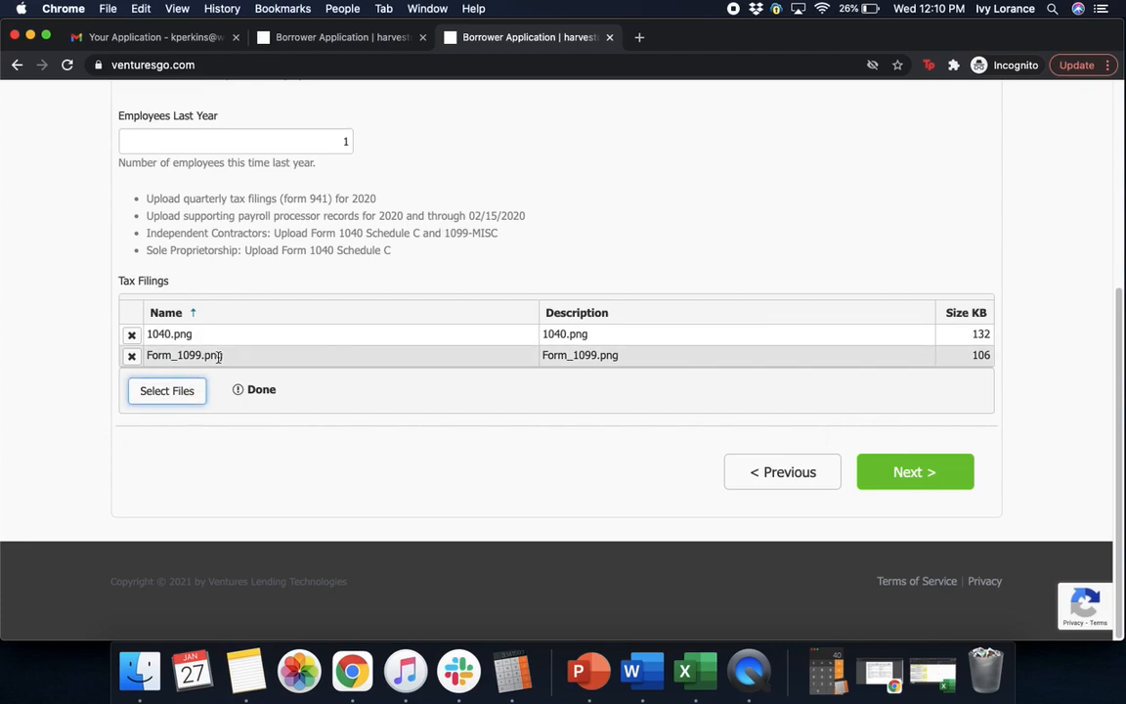
left_click(935, 483)
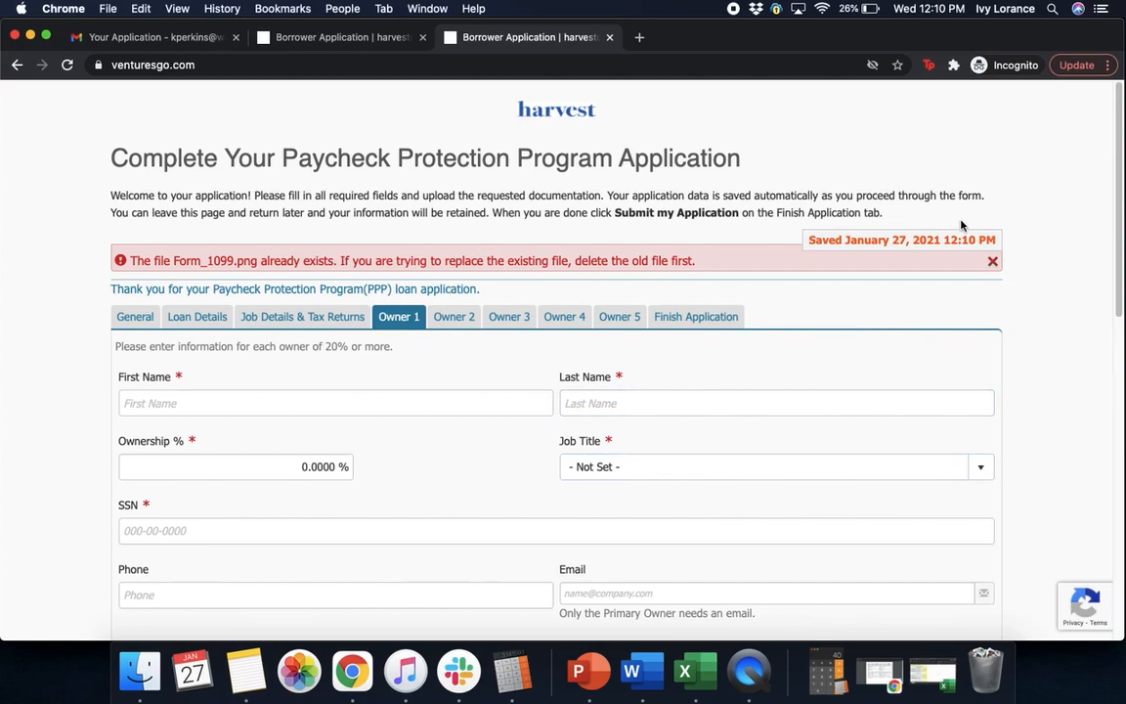
Dismiss the duplicate-file error and enter the owner's first and last name with 100% ownership
left_click(992, 261)
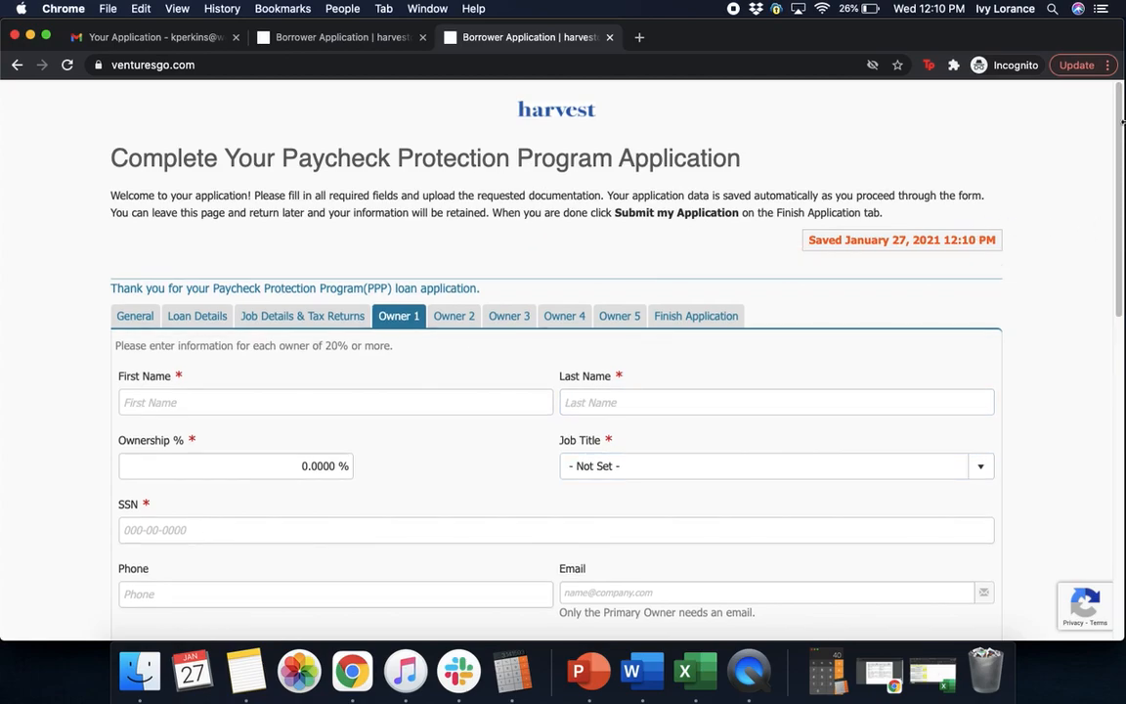
left_click_drag(1123, 137, 1123, 203)
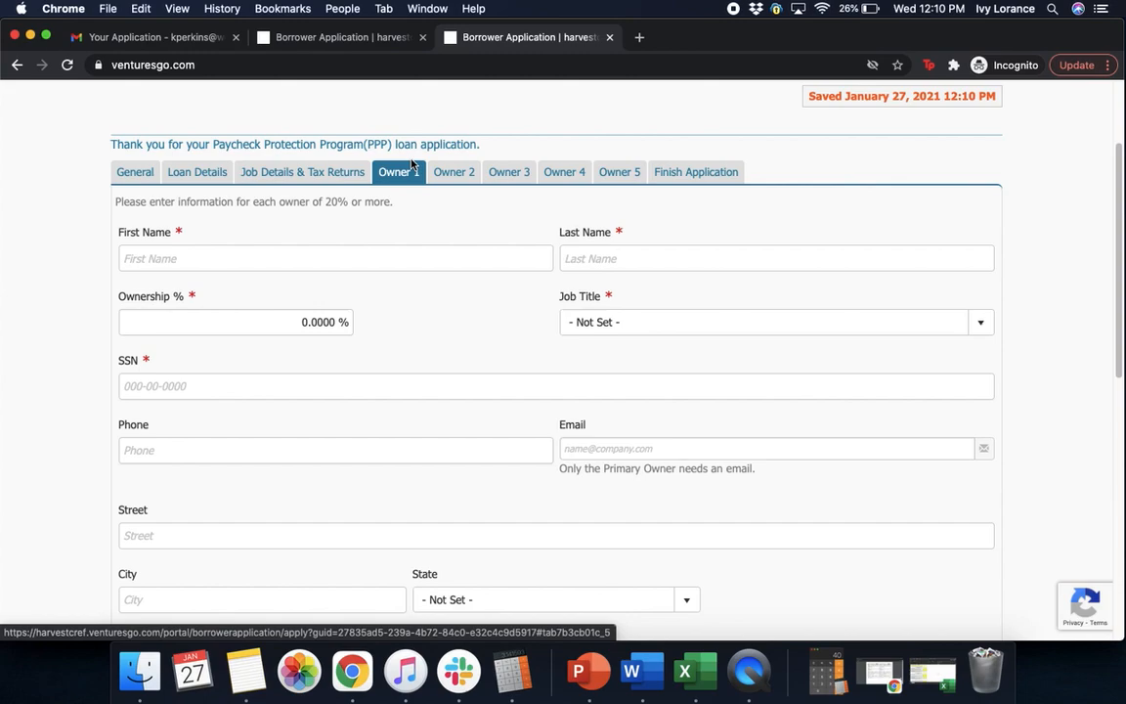
left_click(206, 257)
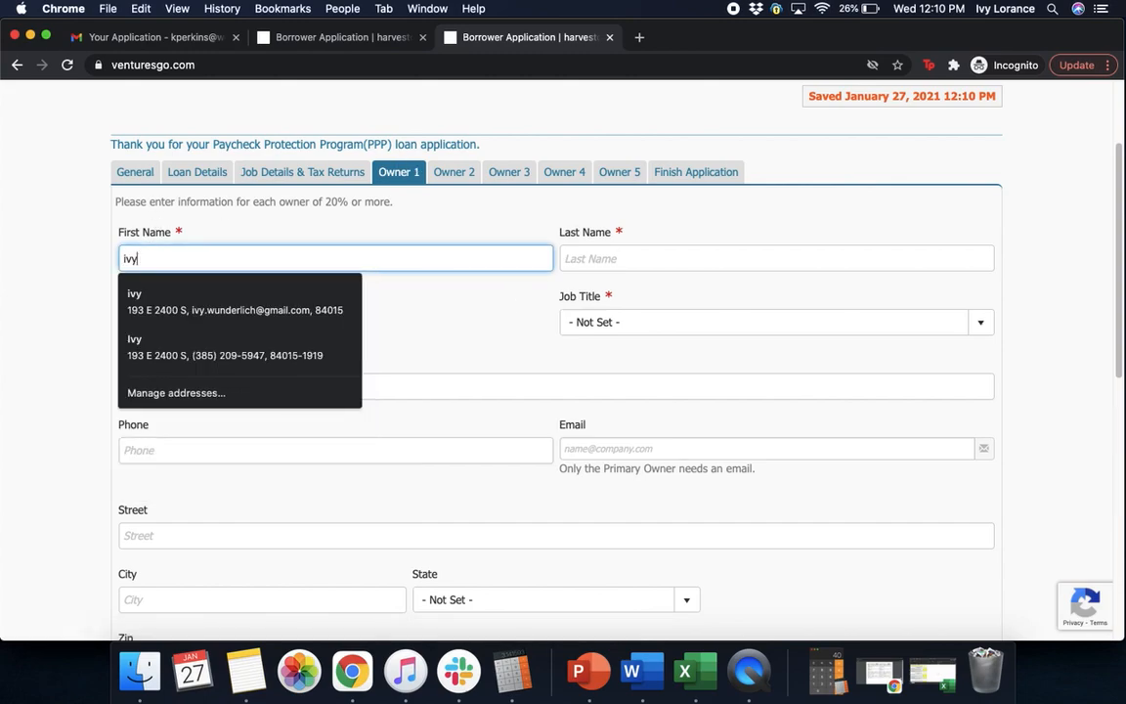
left_click(607, 259)
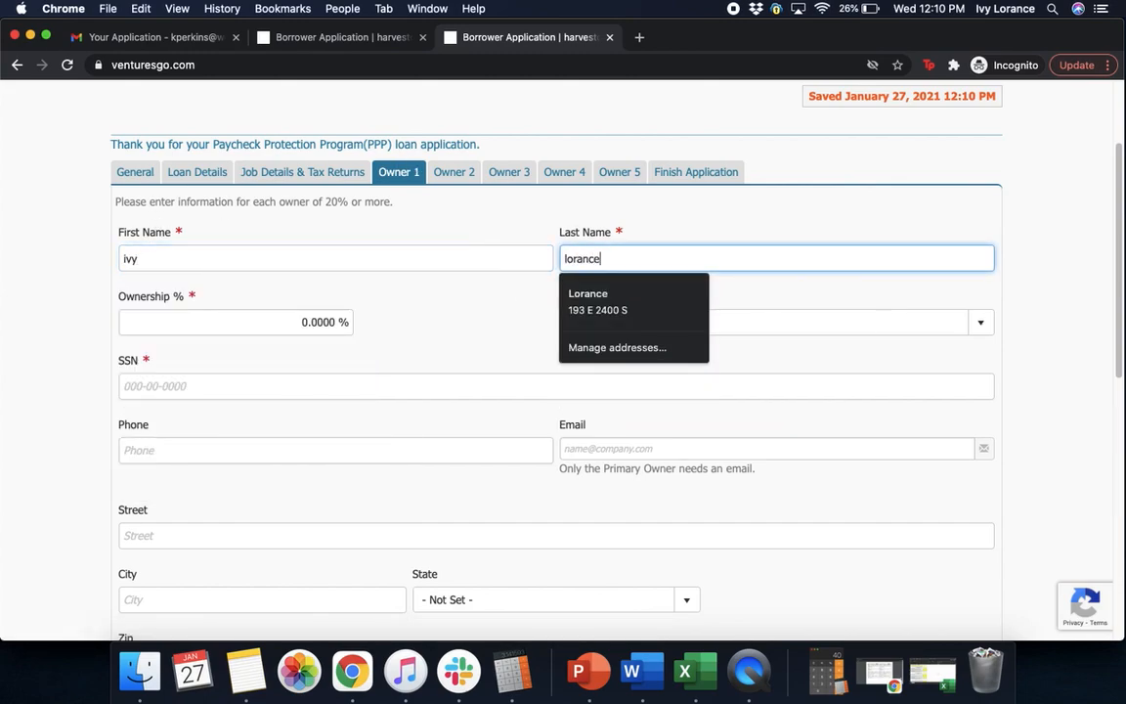
left_click(213, 326)
type("100")
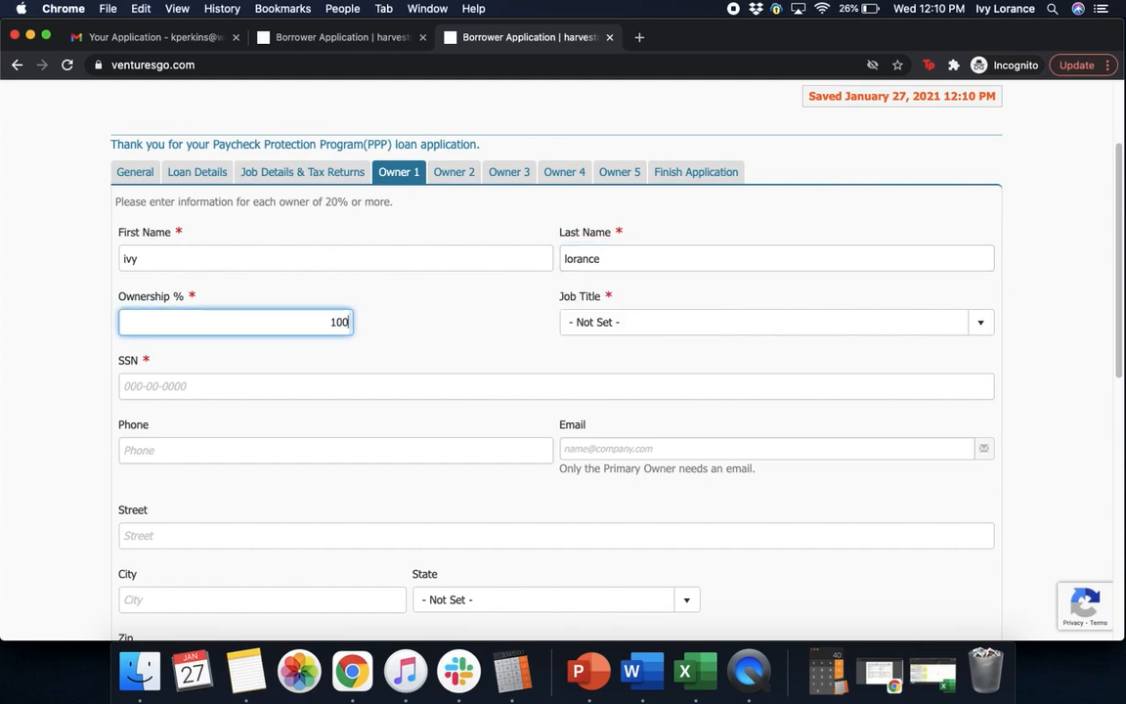
Set the owner's job title to Owner and enter their SSN
left_click(634, 327)
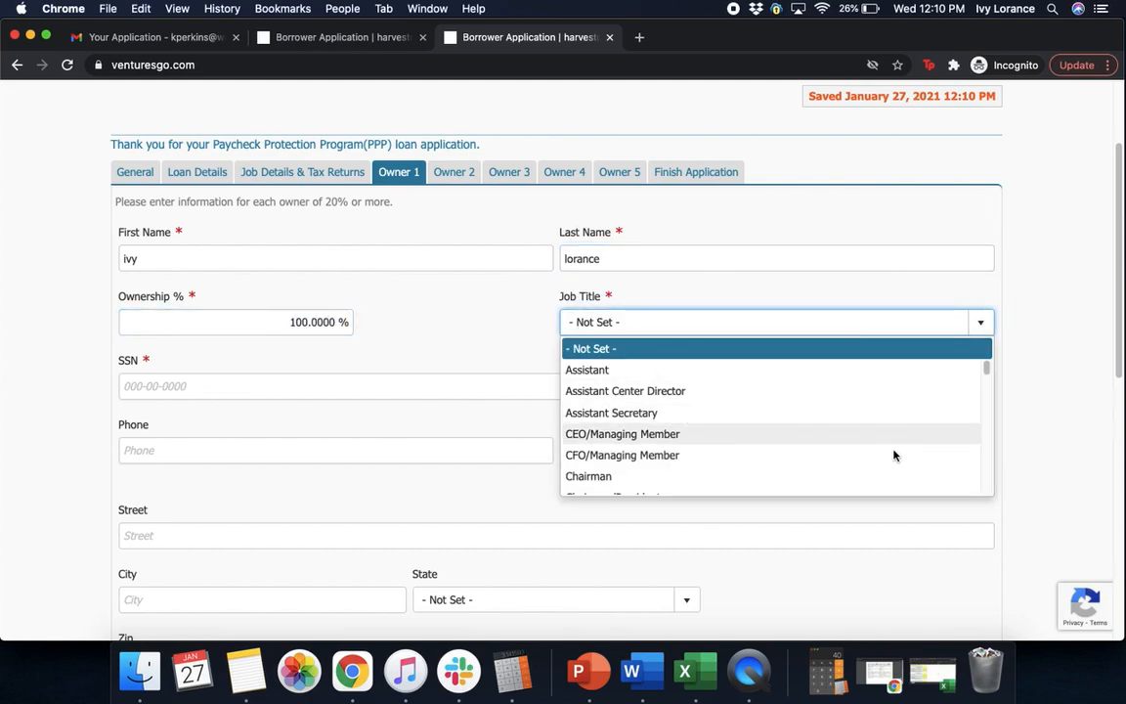
left_click_drag(985, 370, 982, 447)
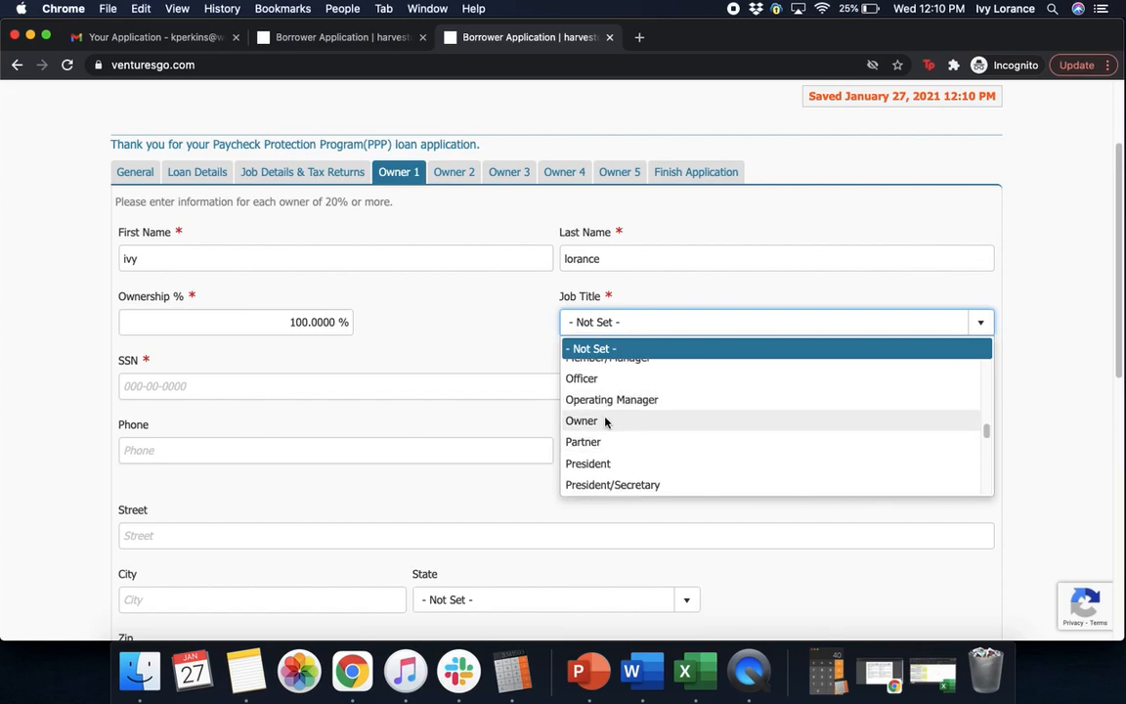
left_click(587, 420)
left_click(186, 375)
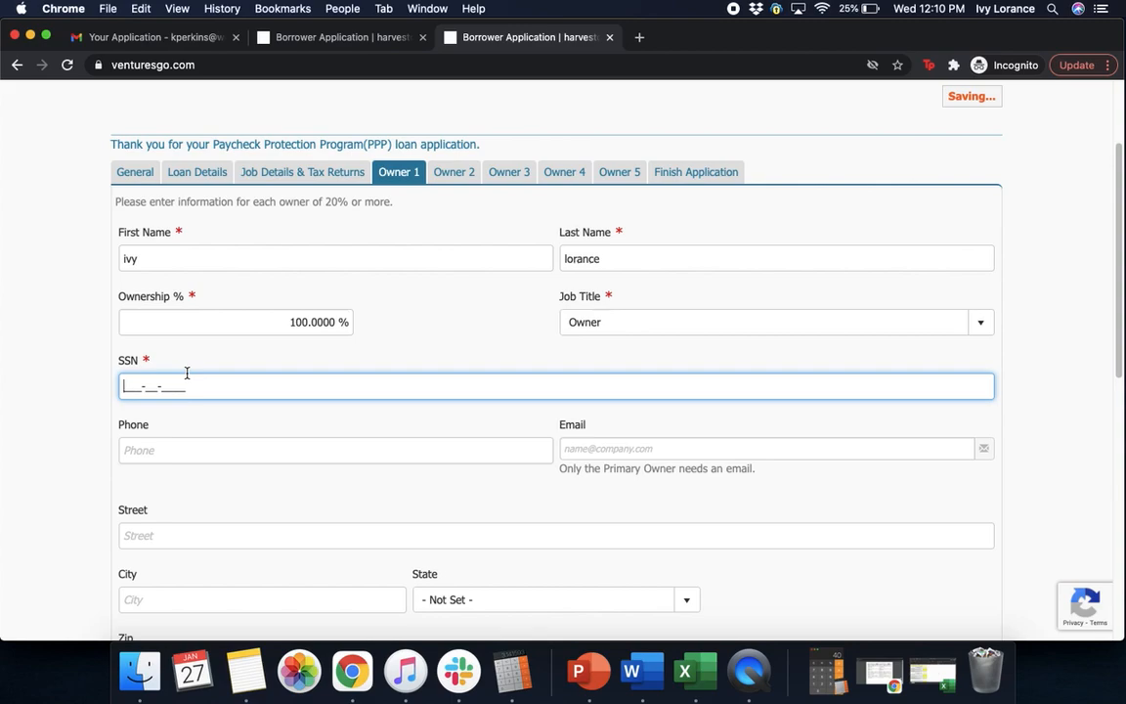
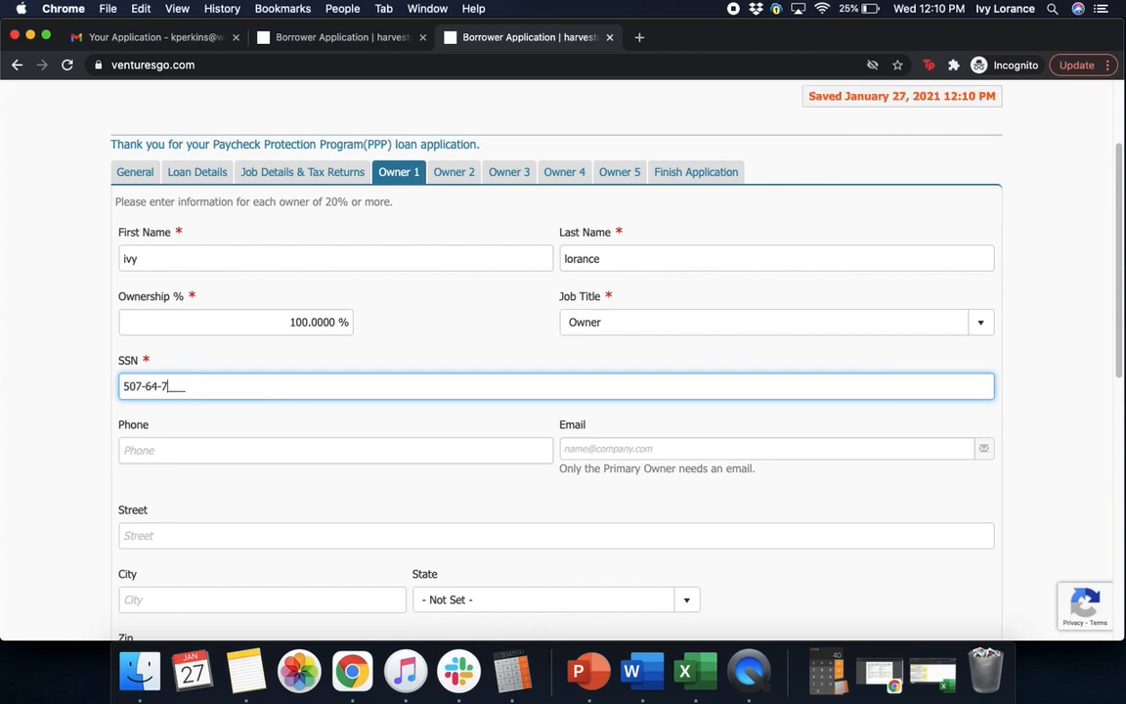
Fill in the owner's phone number and email address
left_click(198, 455)
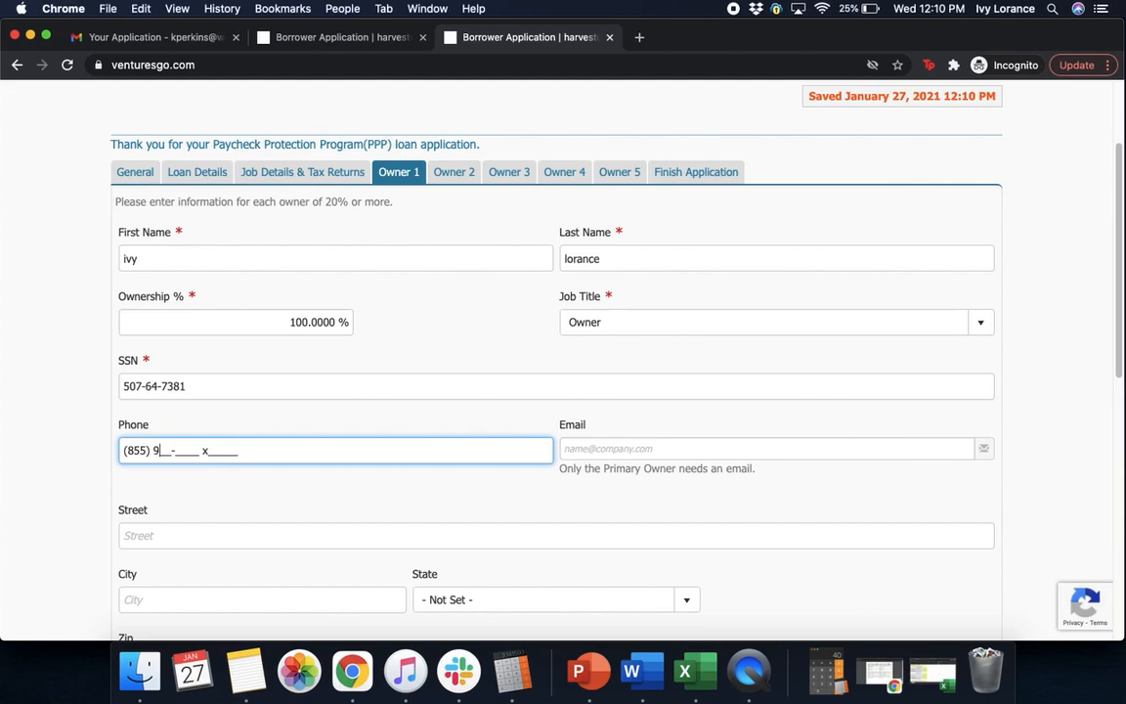
left_click(732, 450)
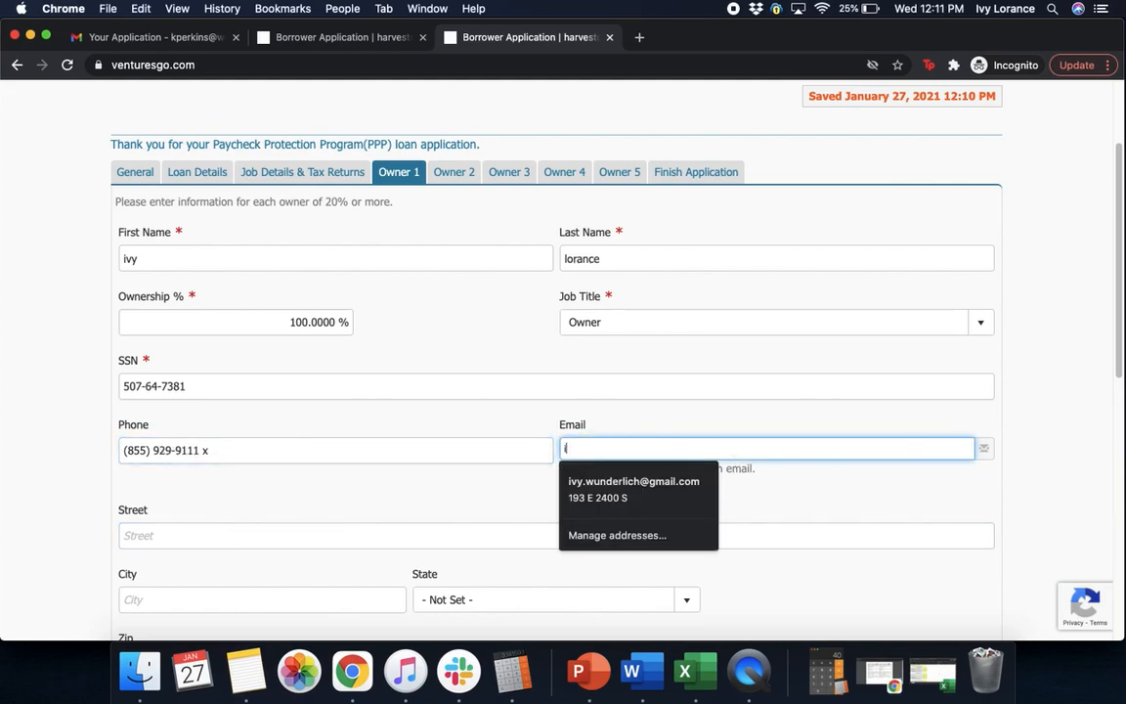
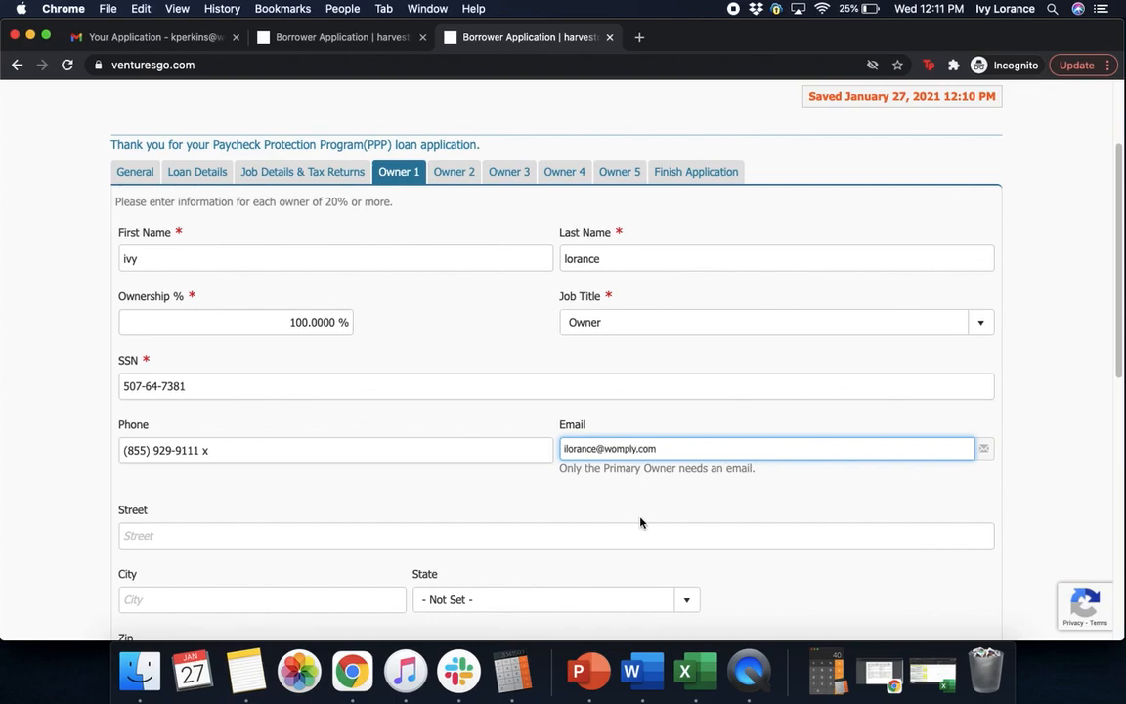
Enter the owner's street and city, choose California, and complete the ZIP via address lookup
left_click(458, 530)
left_click(347, 592)
type("san francisco")
left_click(513, 603)
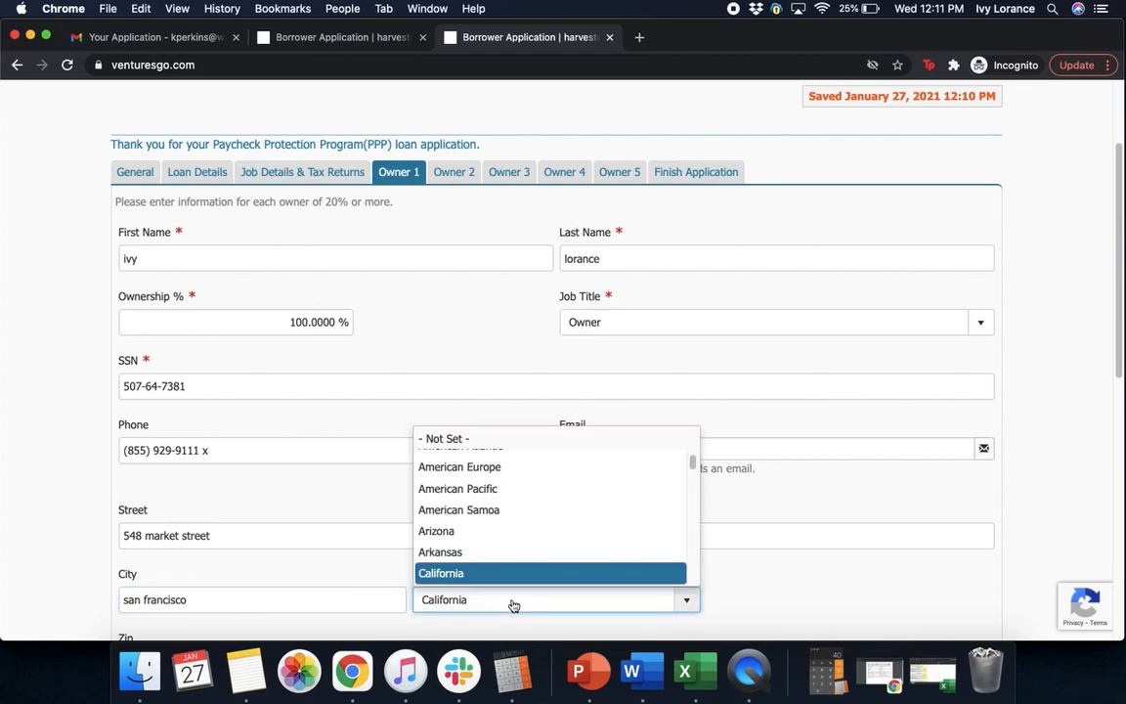
left_click(498, 574)
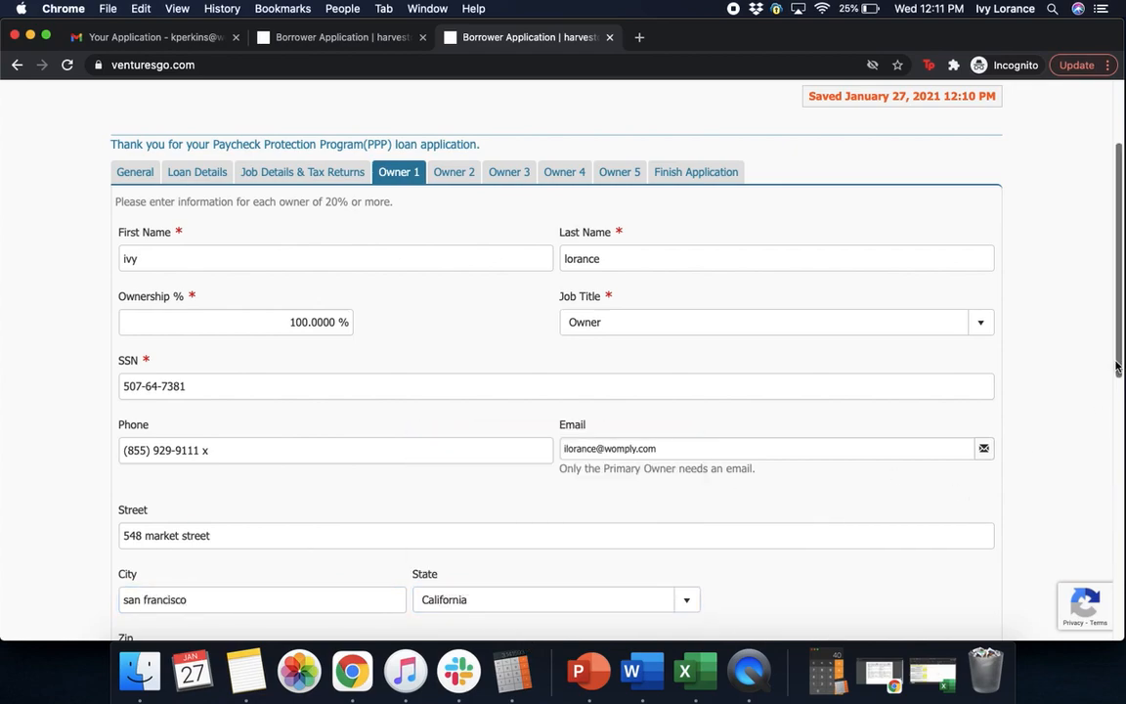
scroll(1115, 420, "down", 3)
left_click(211, 545)
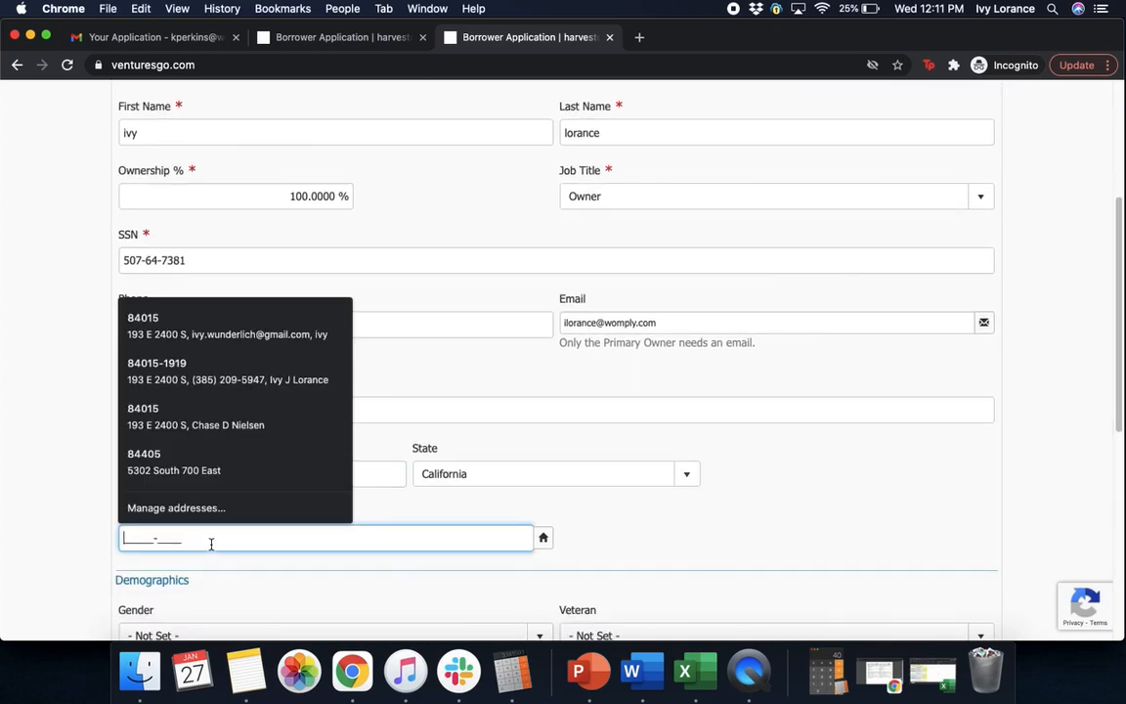
type("94104-")
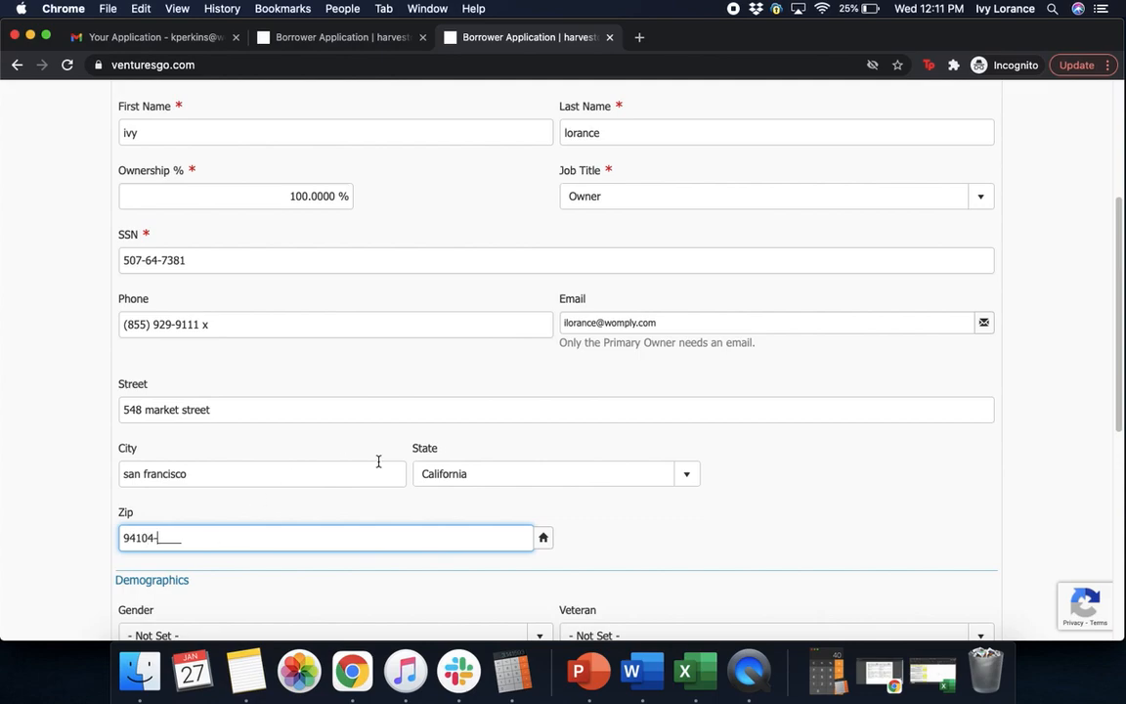
left_click(603, 513)
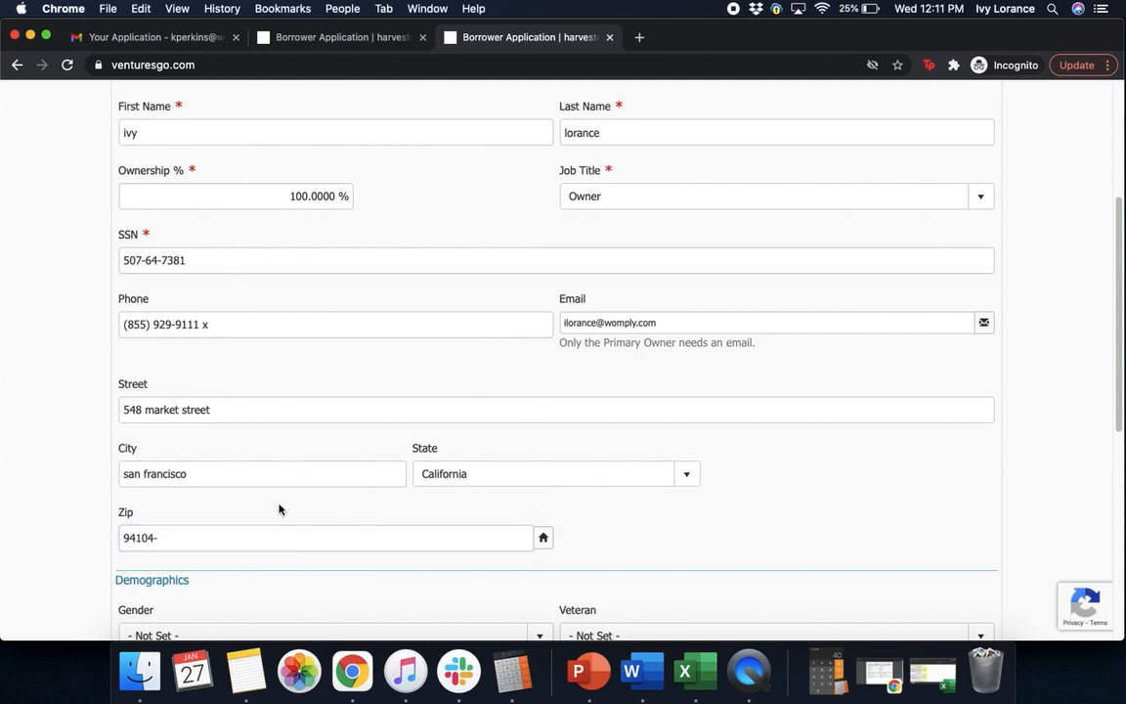
left_click(544, 539)
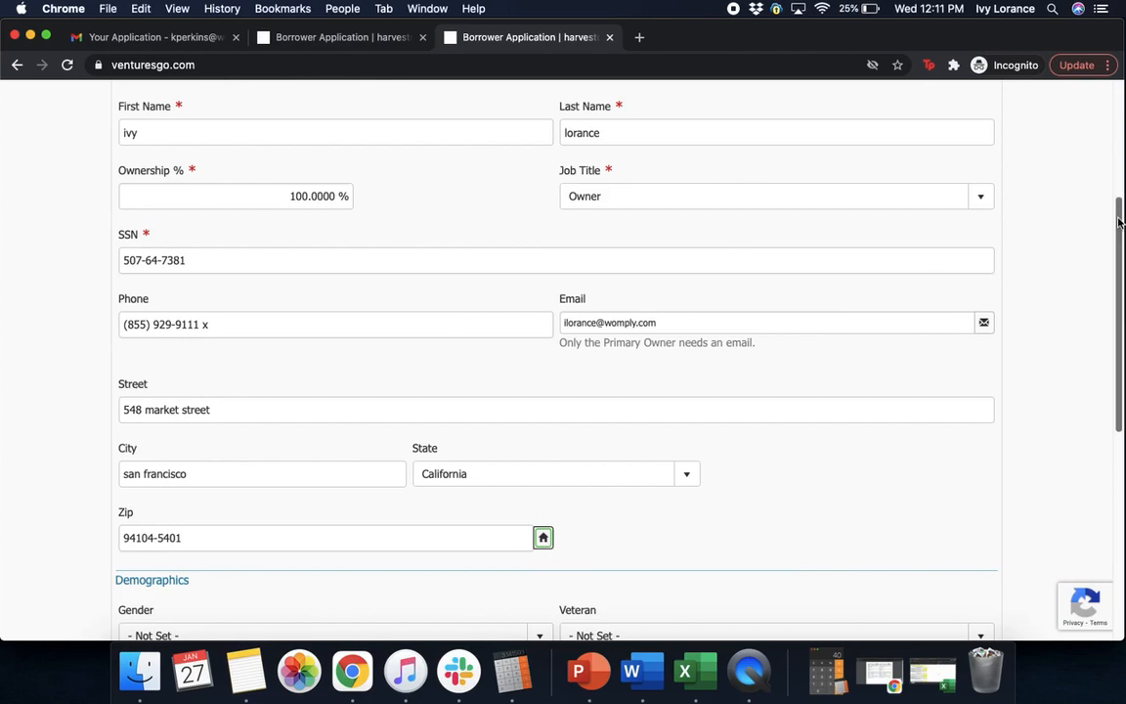
scroll(1116, 254, "down", 2)
Set Owner 1 to Female, Non-Veteran, White/Caucasian and Not Hispanic/Latino
scroll(1117, 254, "down", 6)
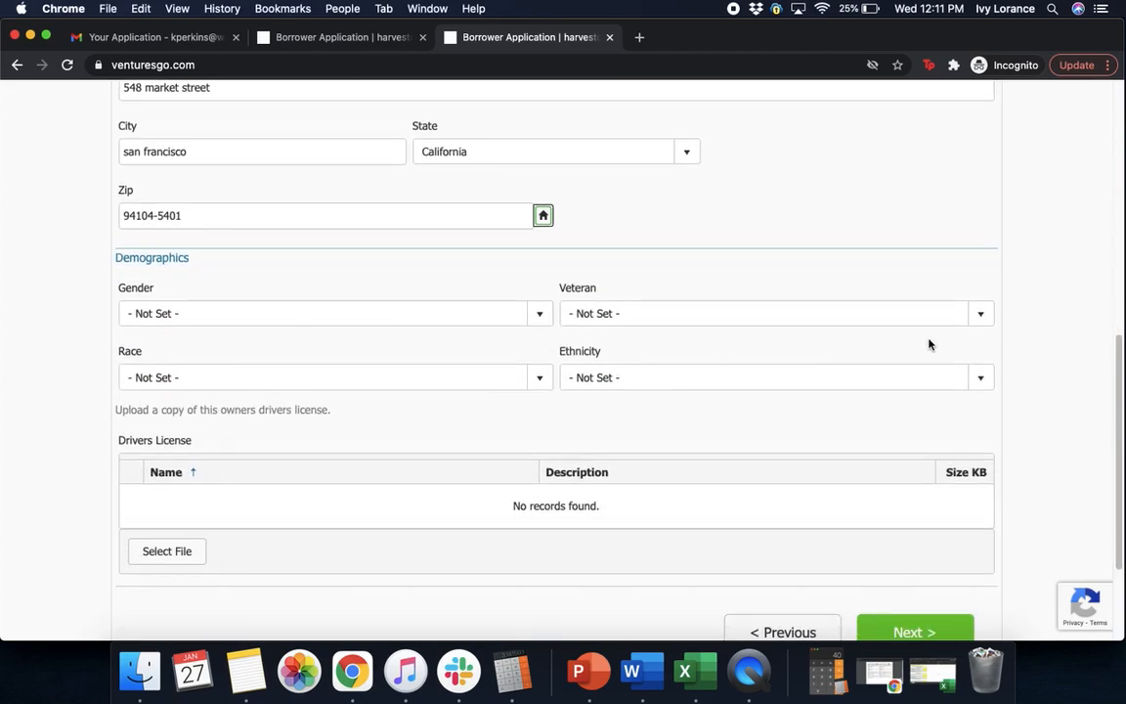
left_click(304, 319)
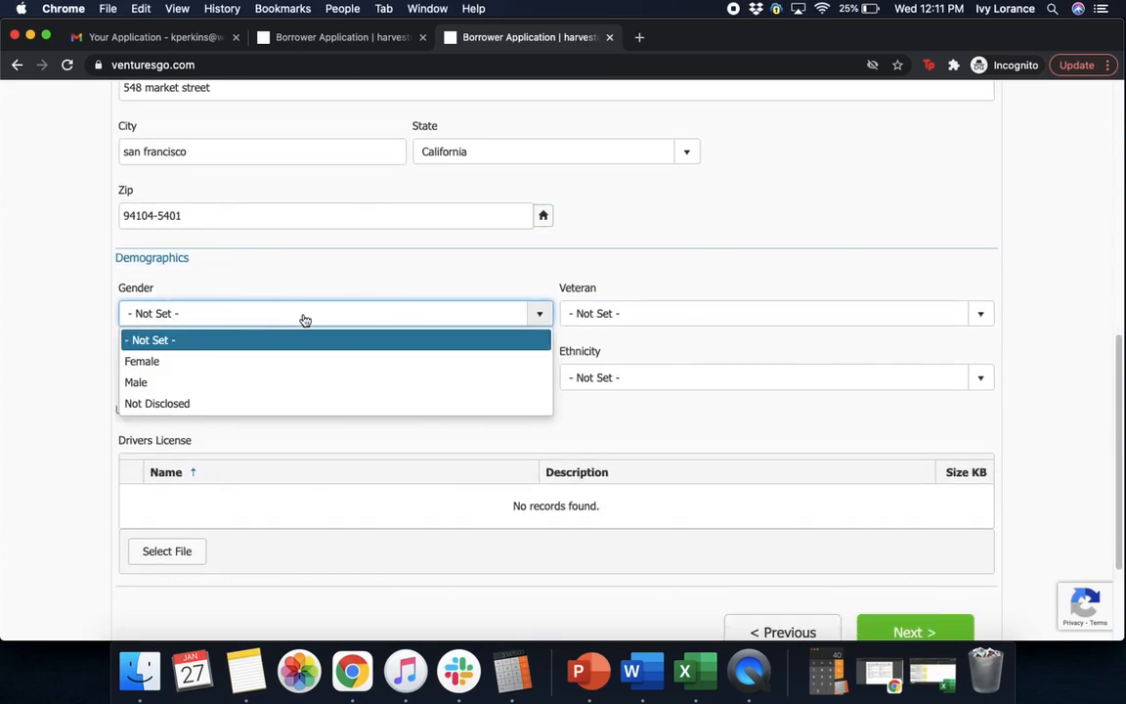
left_click(239, 362)
left_click(705, 319)
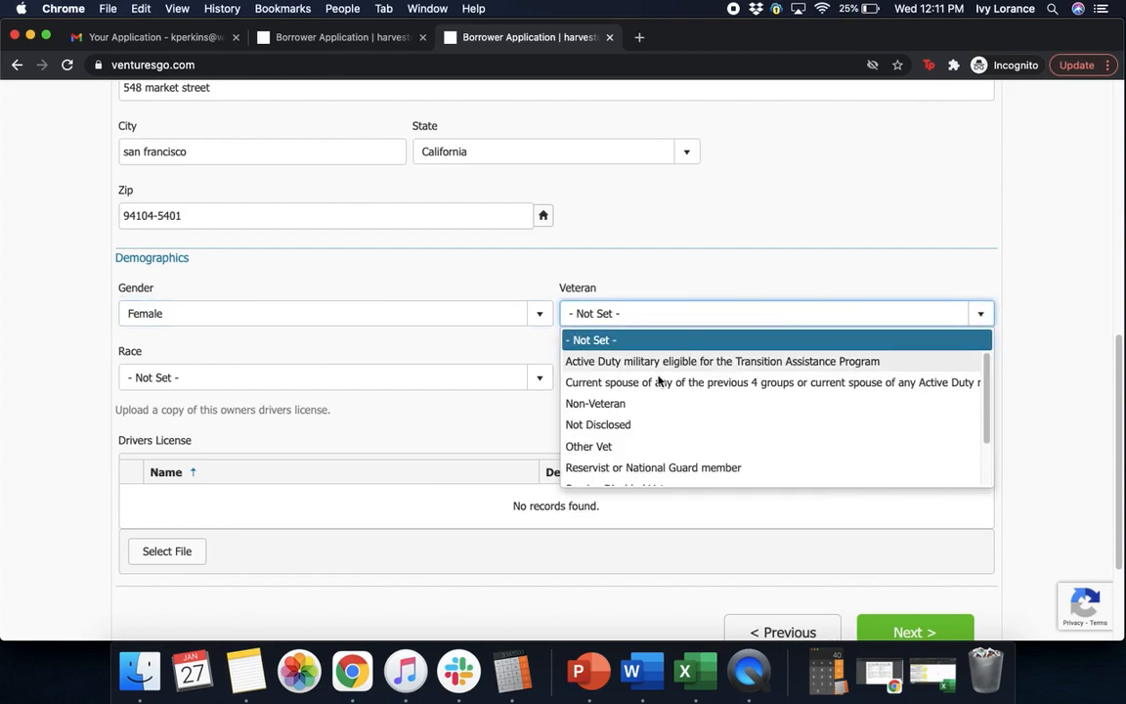
left_click(642, 405)
left_click(379, 377)
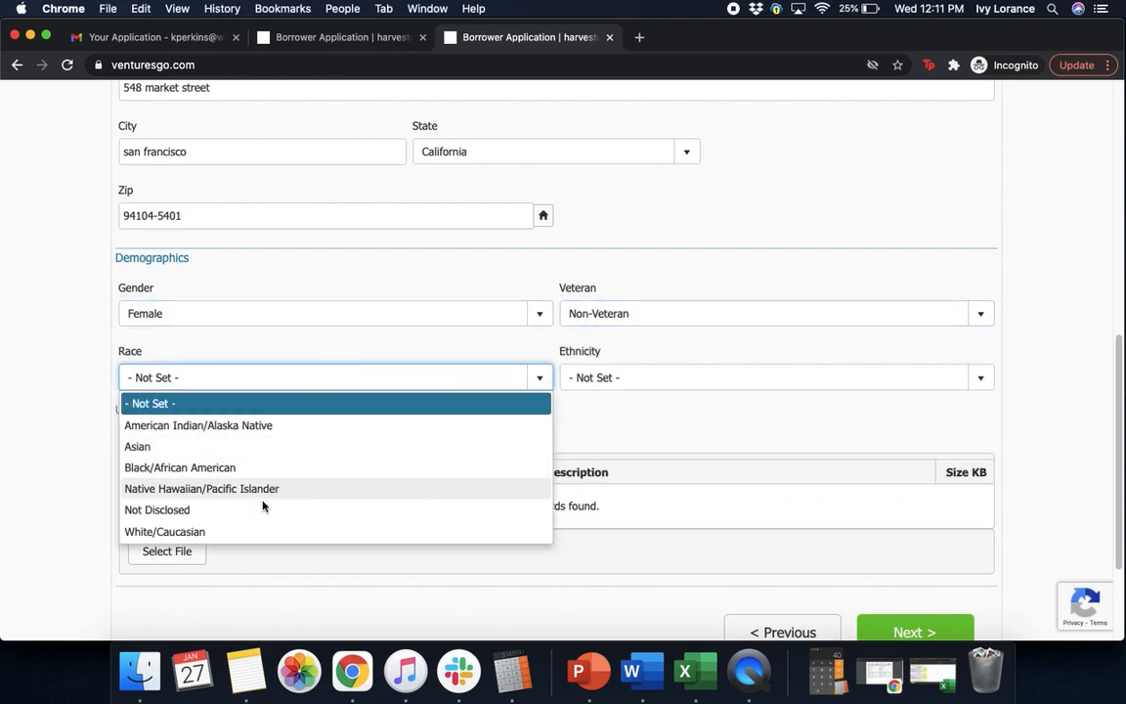
left_click(224, 531)
left_click(682, 379)
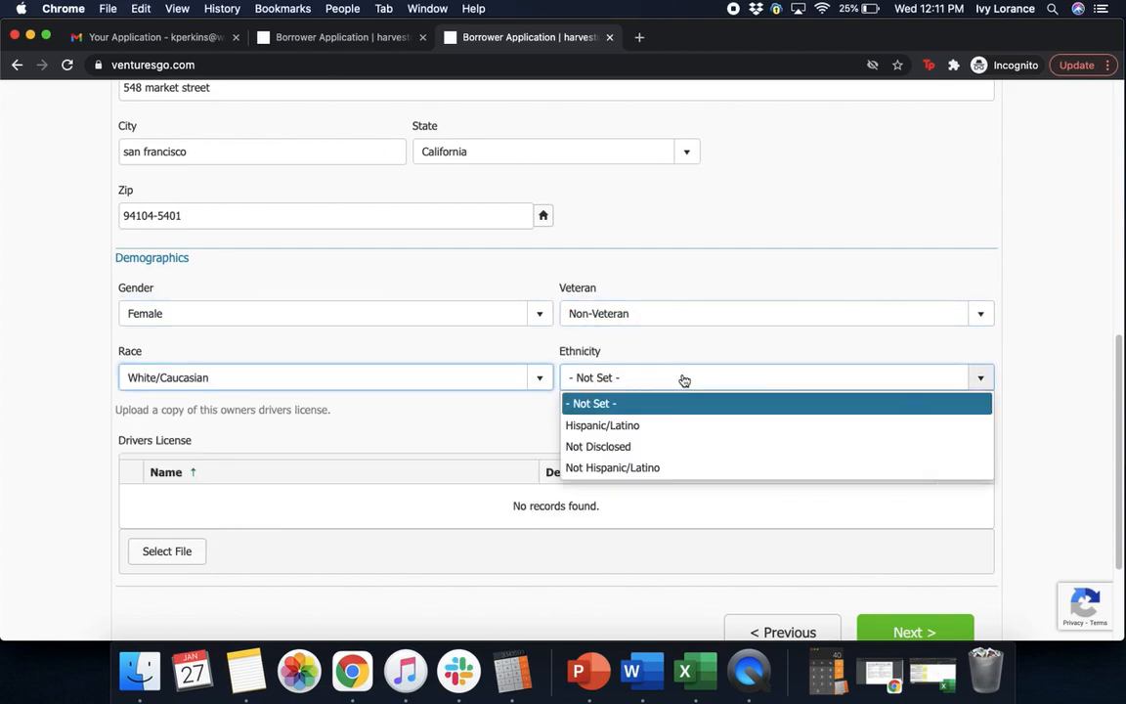
left_click(639, 468)
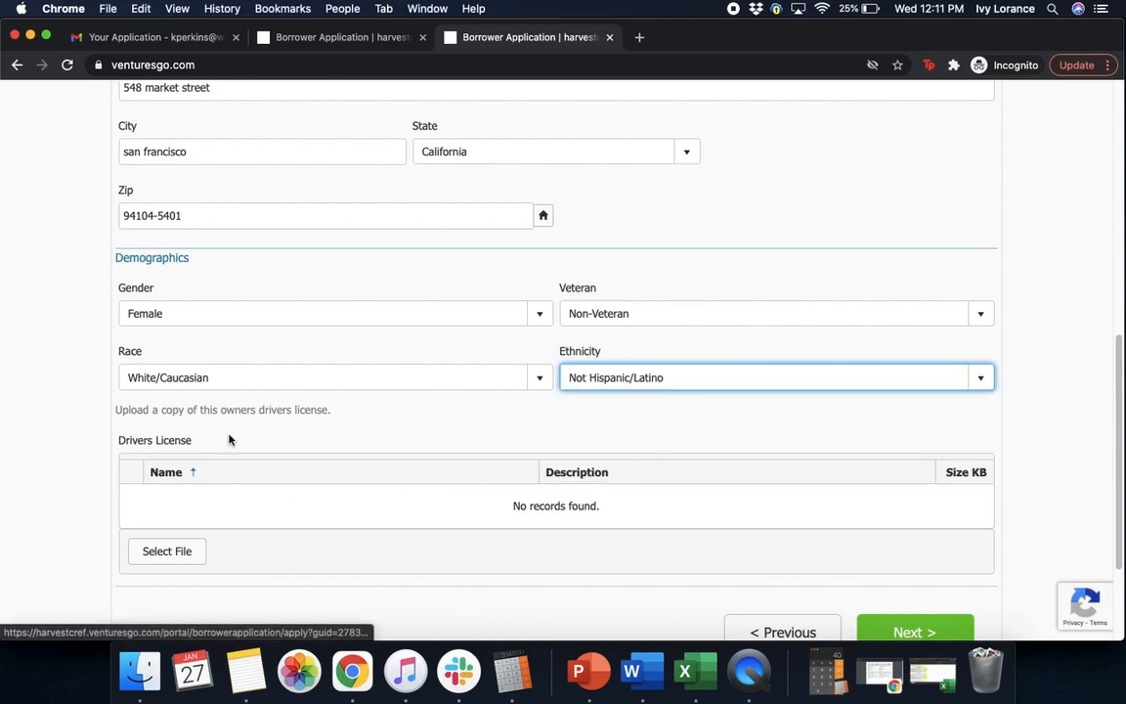
Upload Drivers_license.png as Owner 1's driver's license and continue to Owner 2
left_click(160, 554)
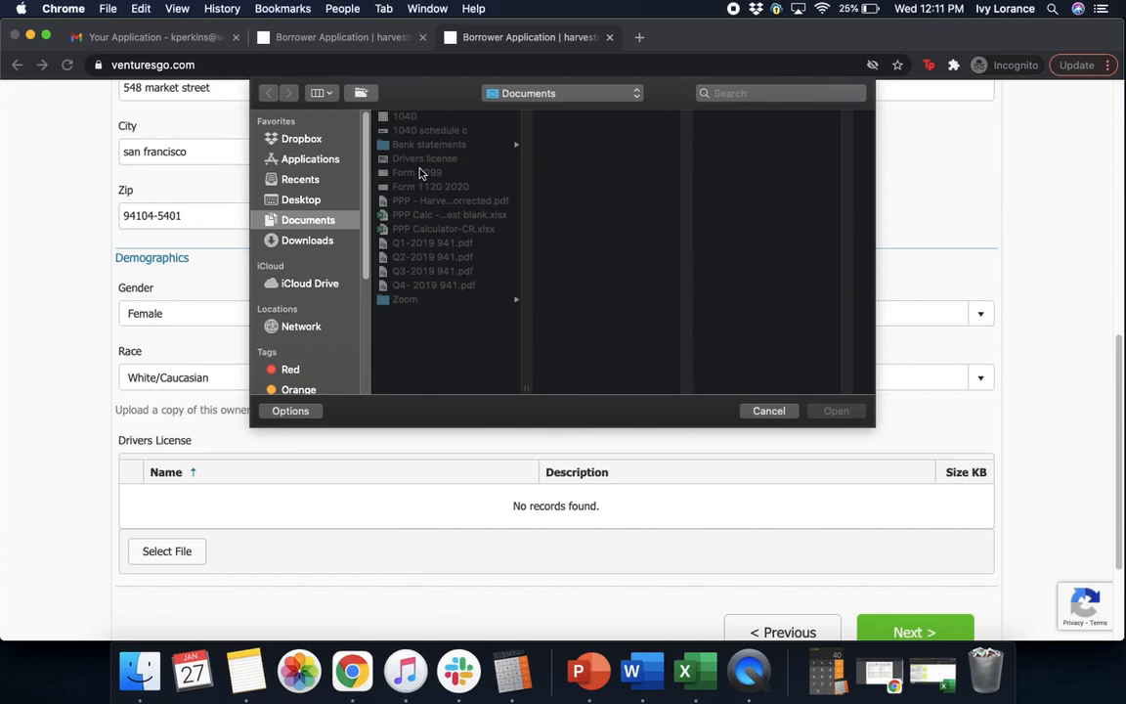
left_click(422, 158)
left_click(836, 411)
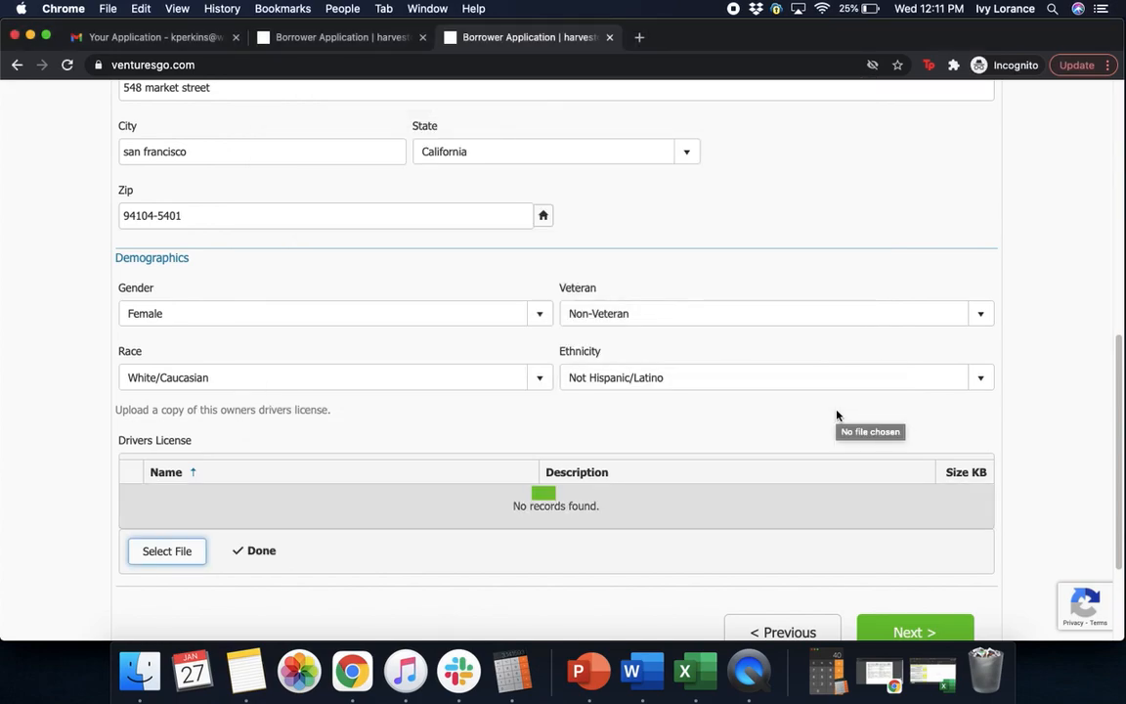
scroll(836, 416, "down", 3)
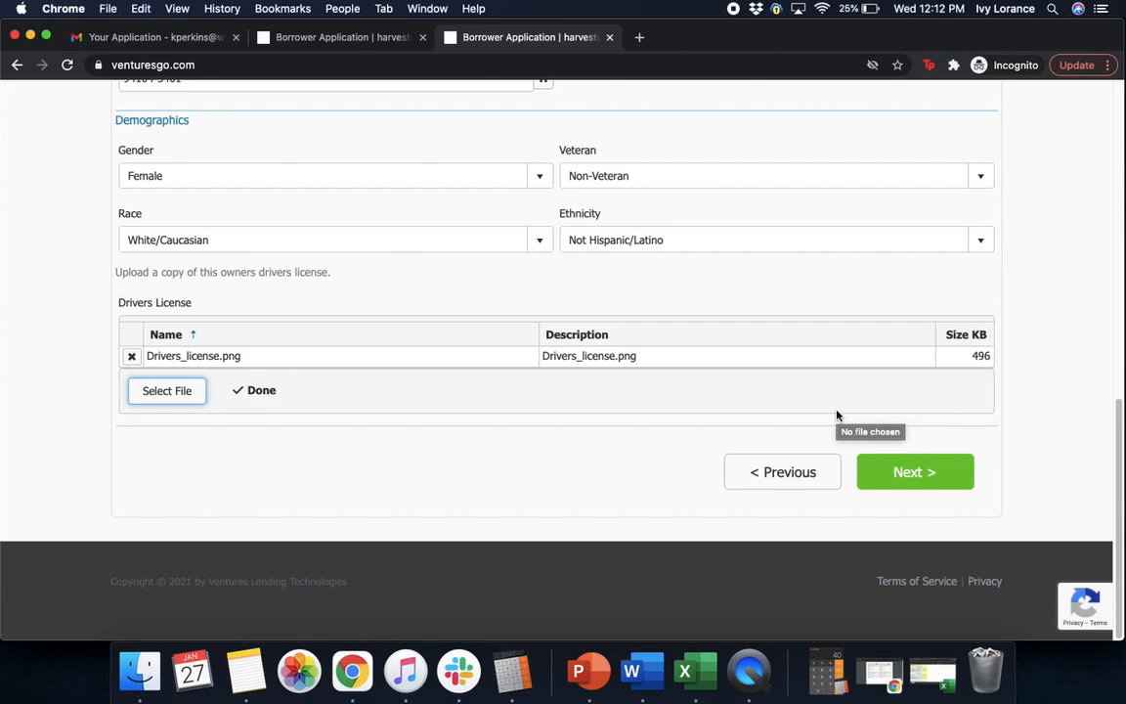
left_click(912, 475)
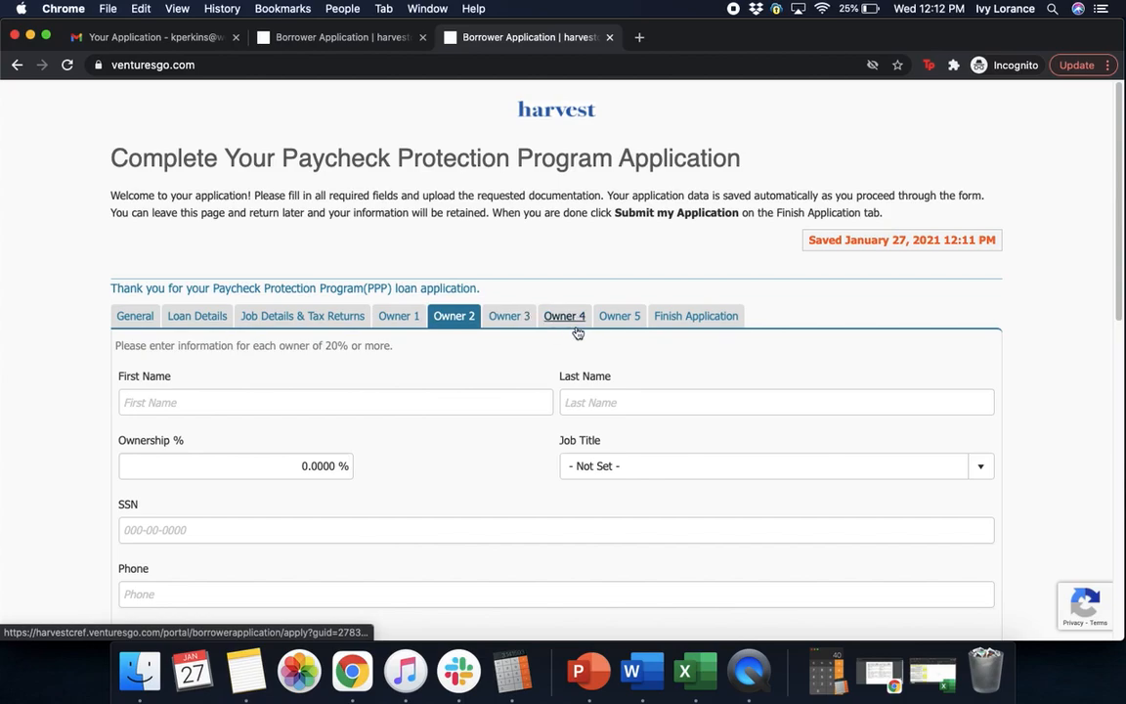
On Finish Application, enter the comment 'dummy account for video' and submit the application
left_click(680, 326)
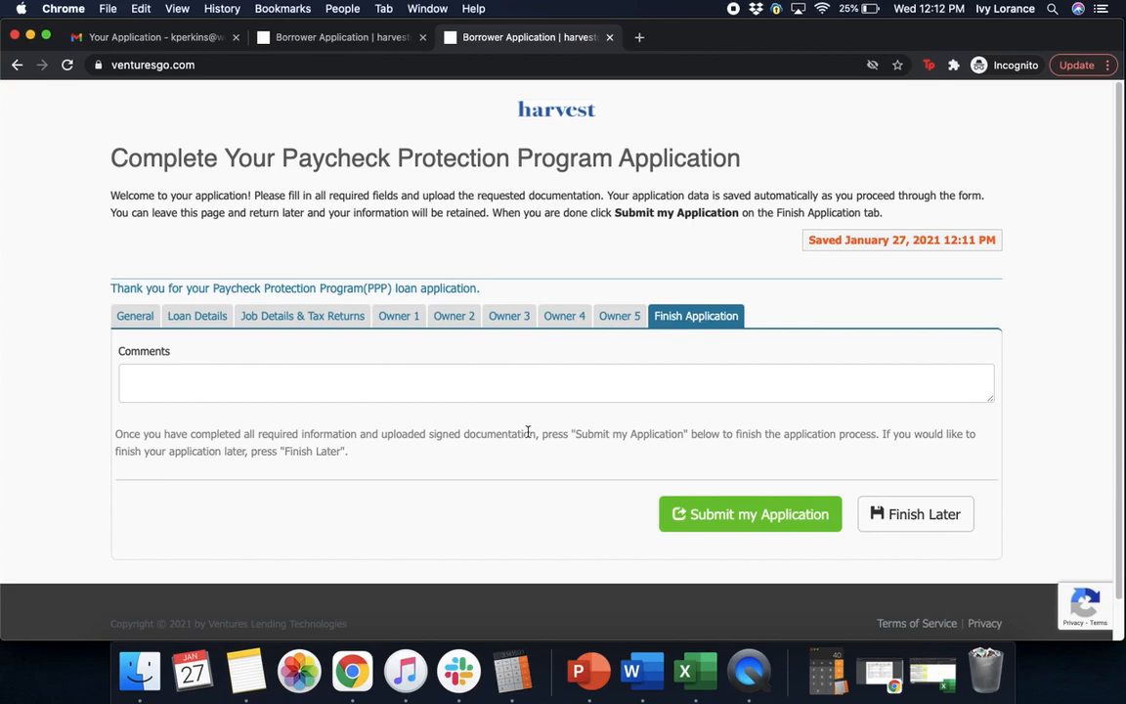
left_click(541, 383)
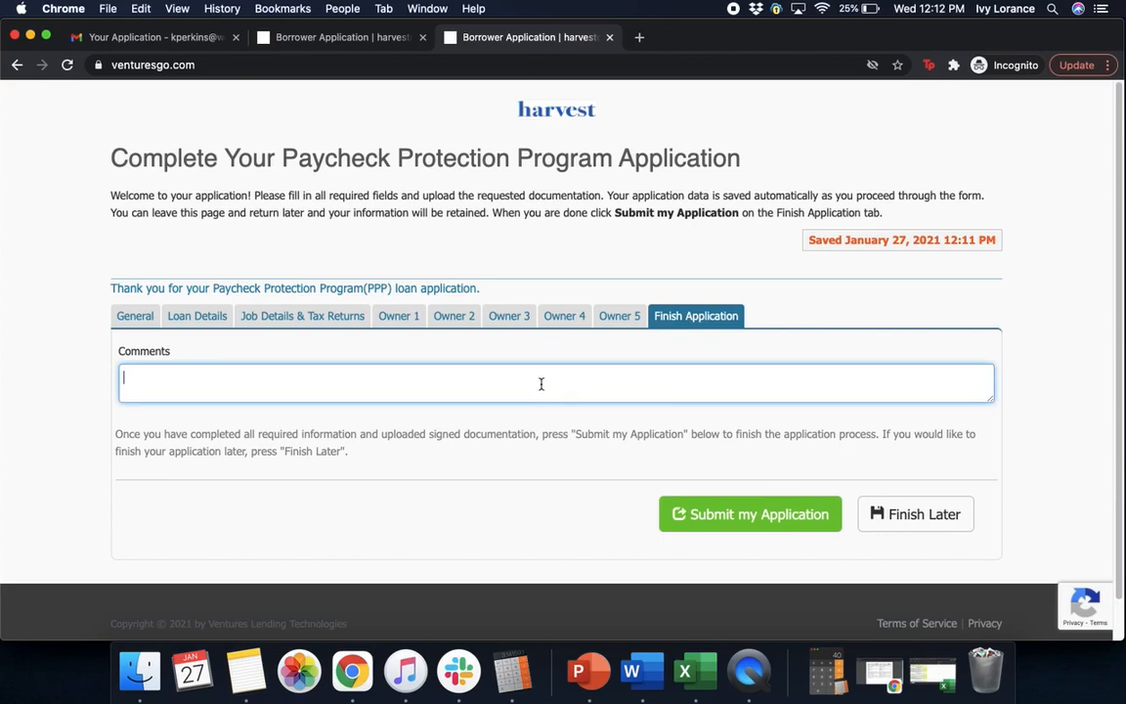
type("dummy account vo")
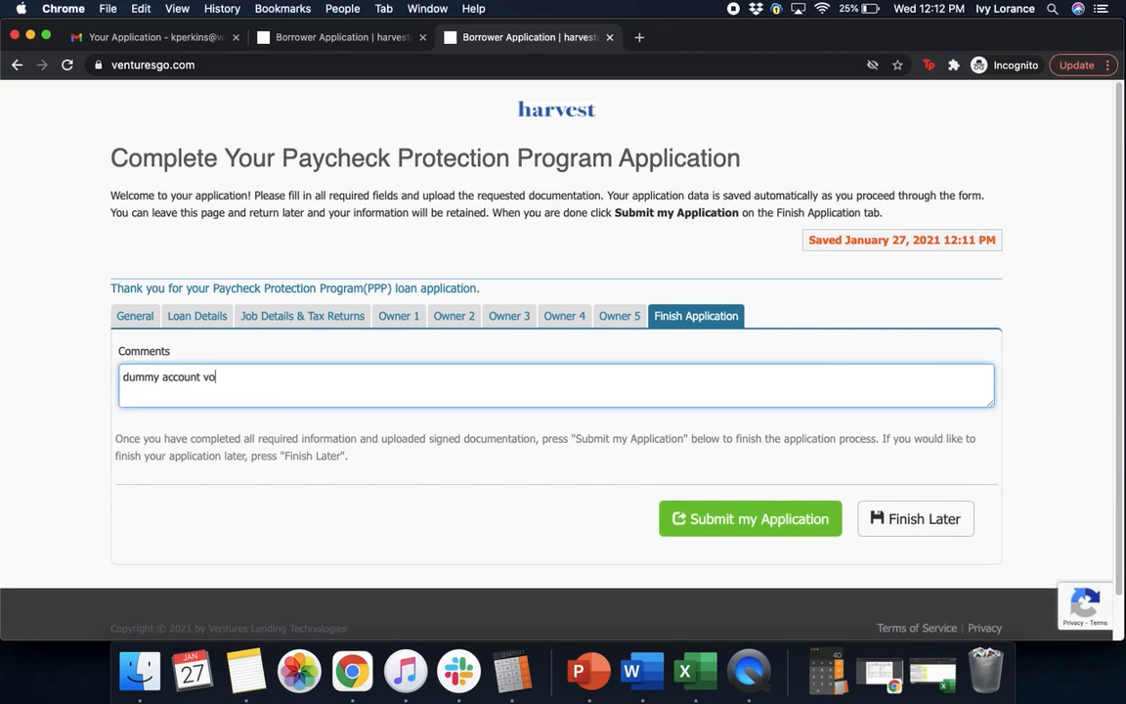
key("BackSpace")
key("BackSpace")
type("for video")
left_click(685, 348)
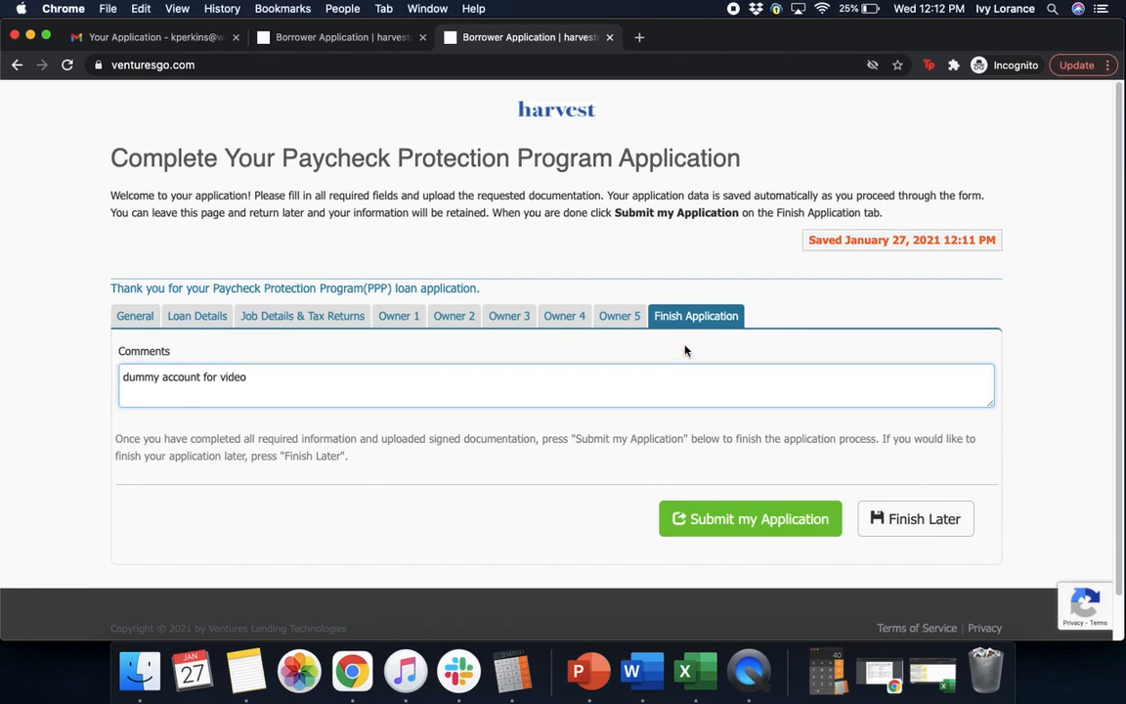
left_click(718, 515)
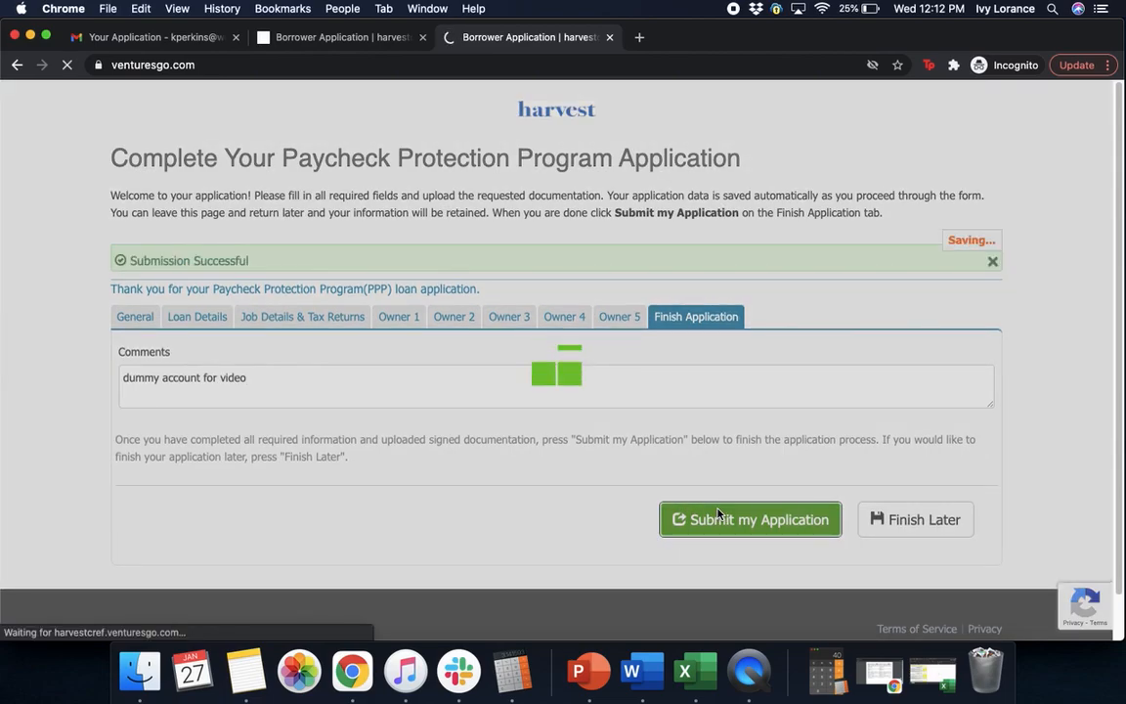